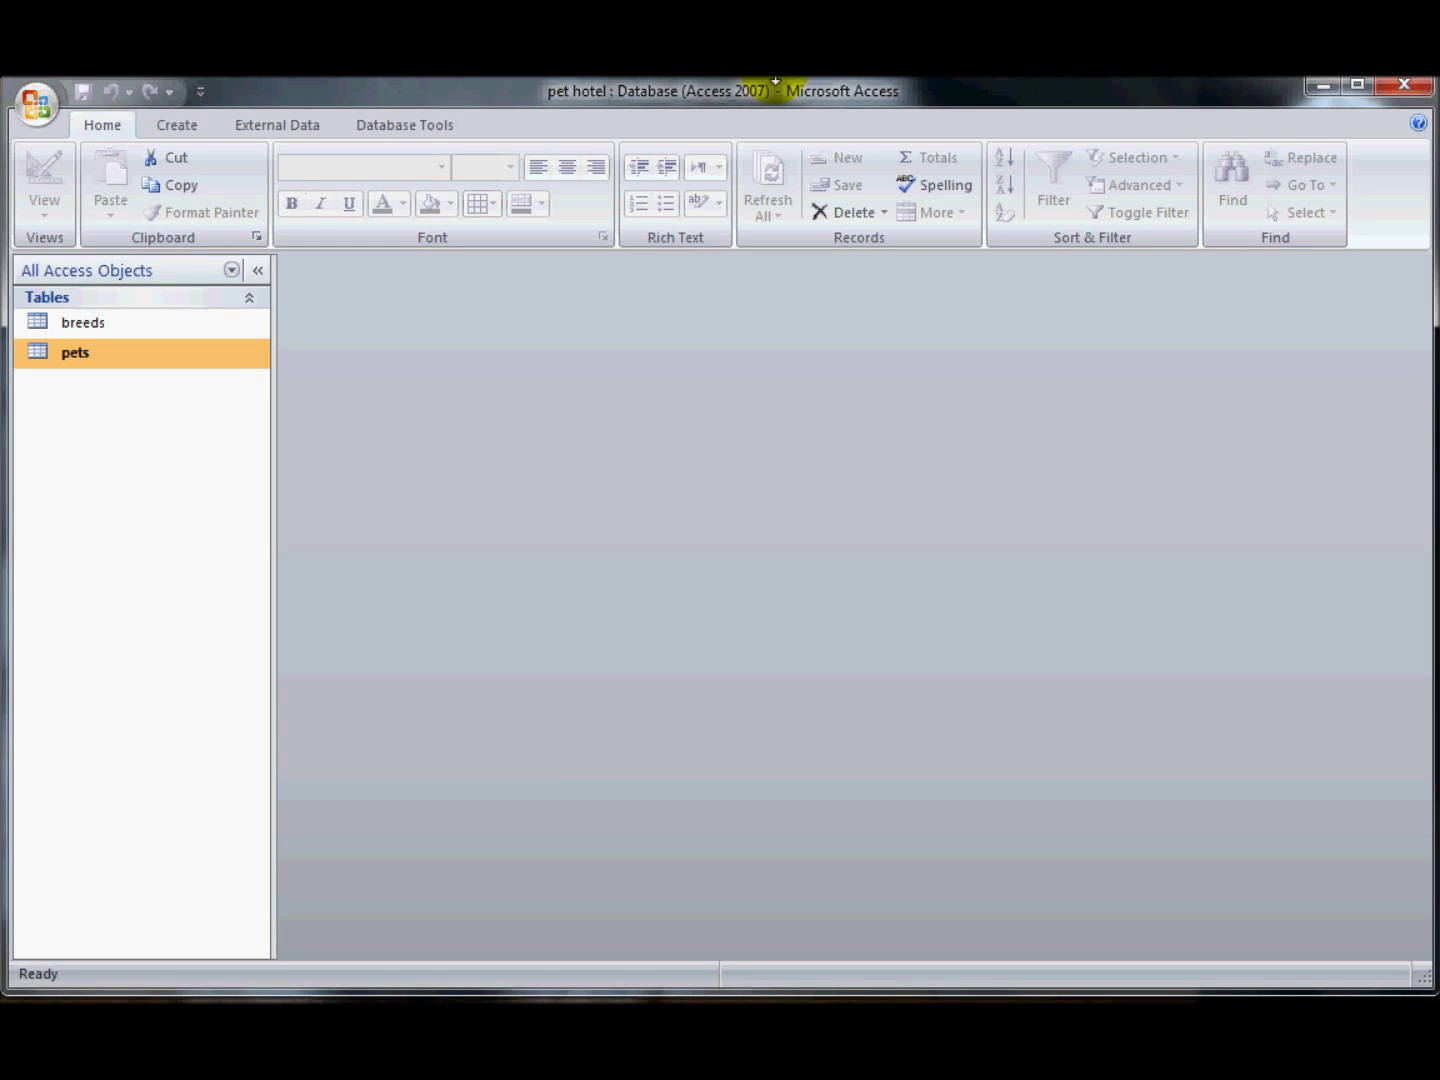
- Open the pets table in Design view and append "U" to the gender lookup's value list
right_click(70, 353)
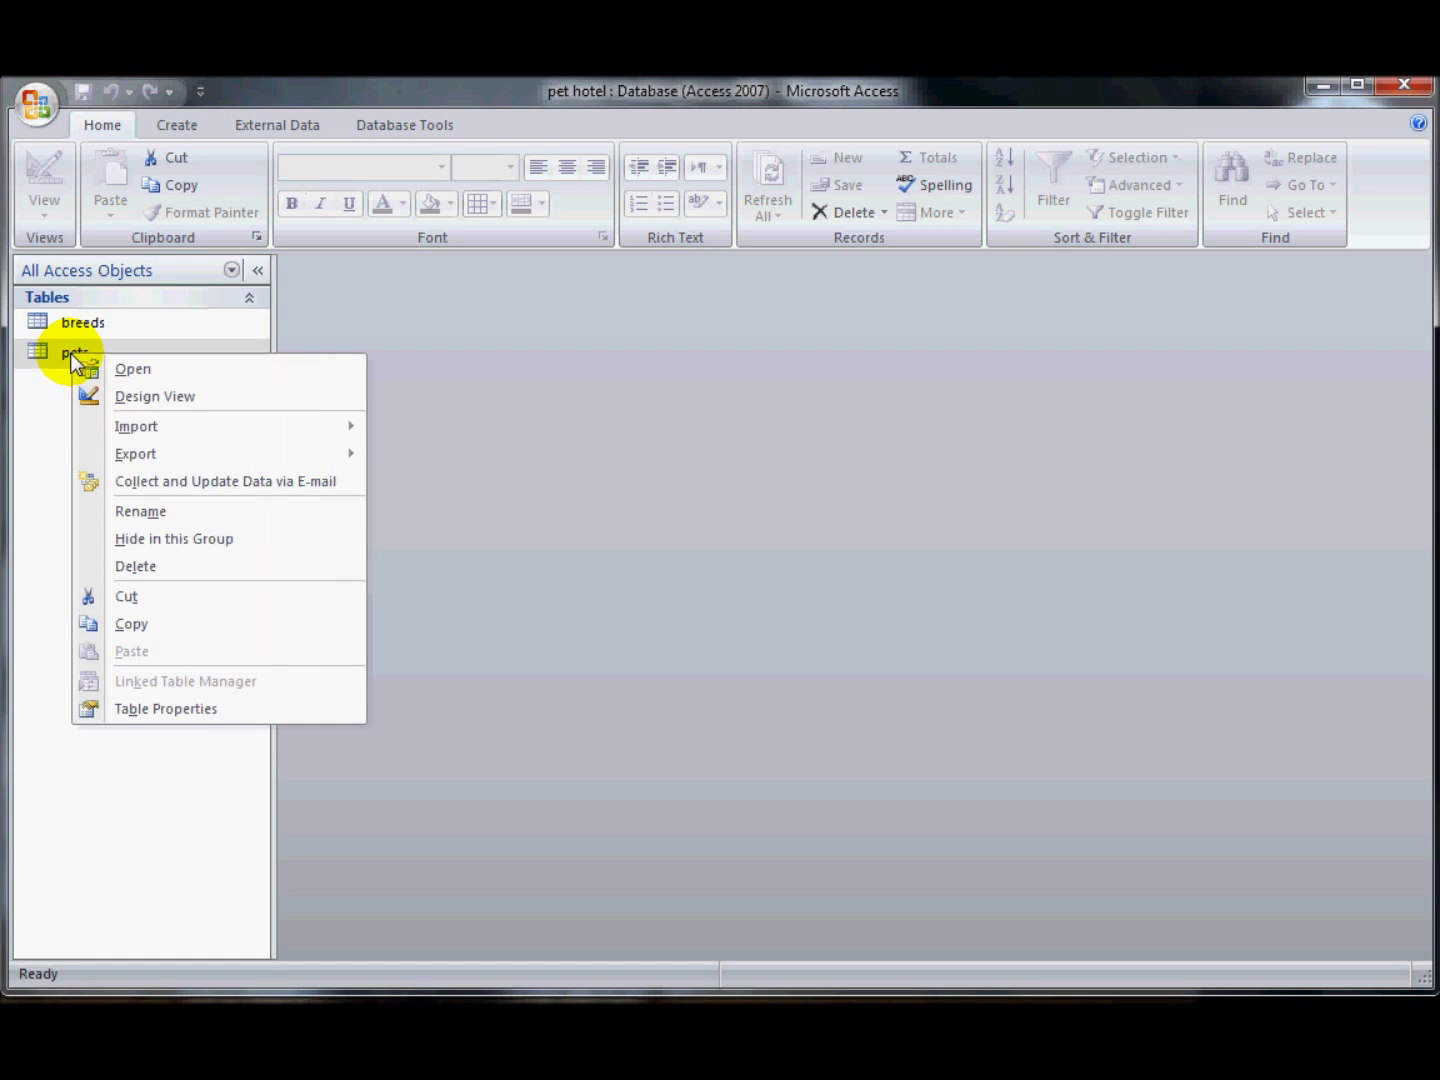
left_click(134, 394)
left_click(368, 343)
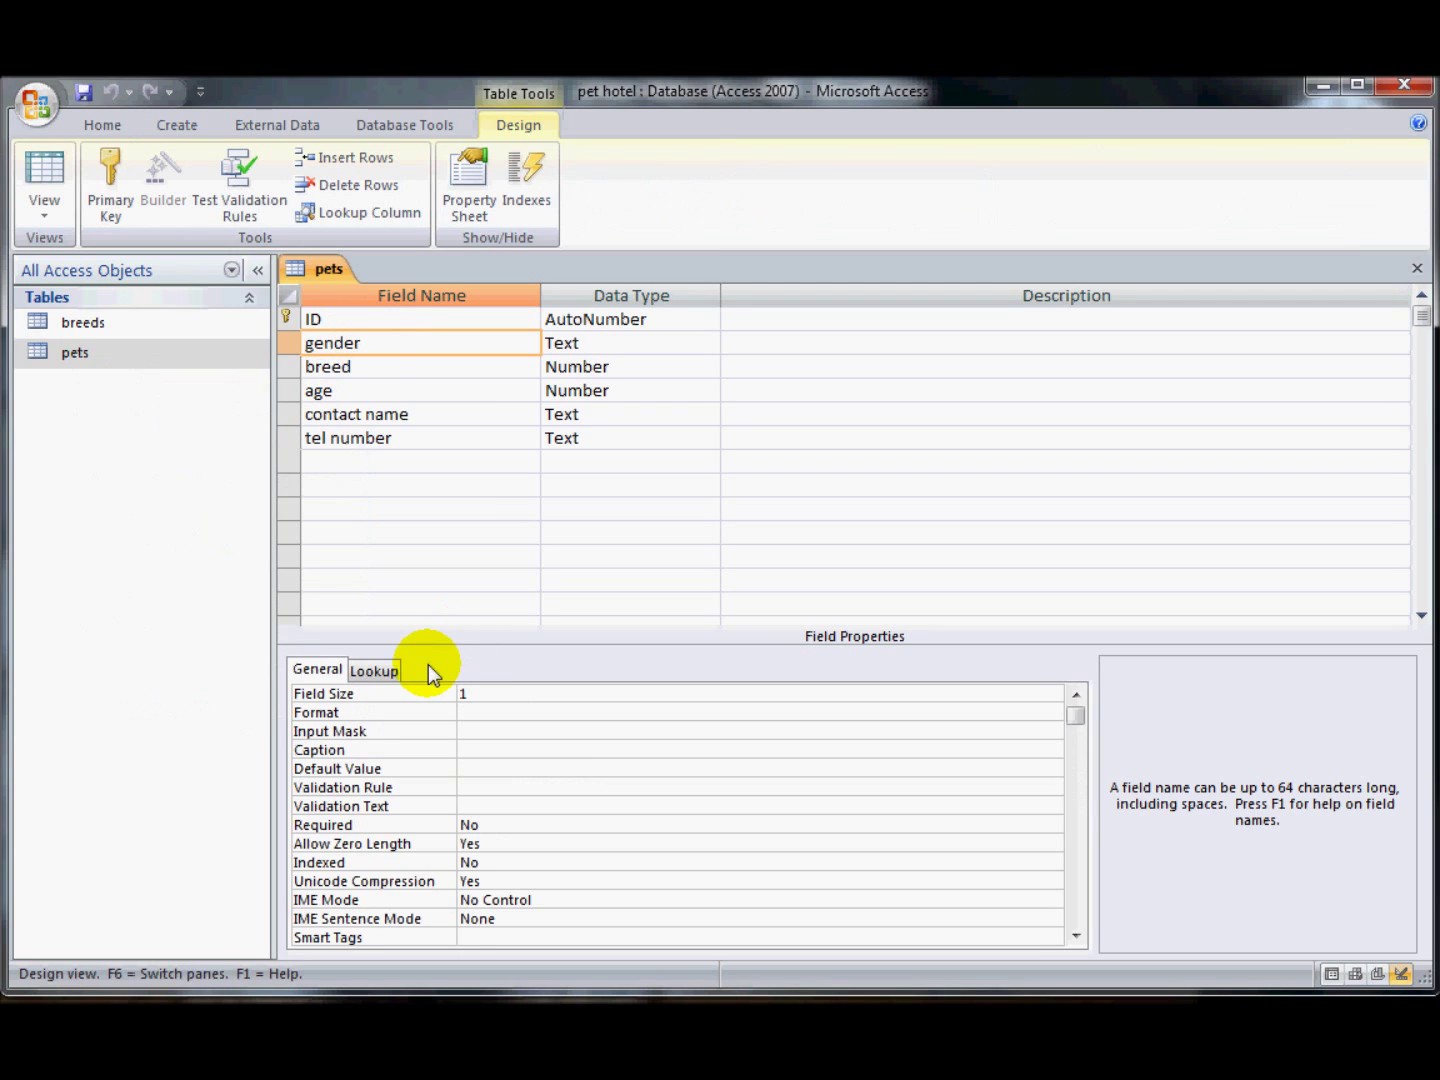
left_click(369, 673)
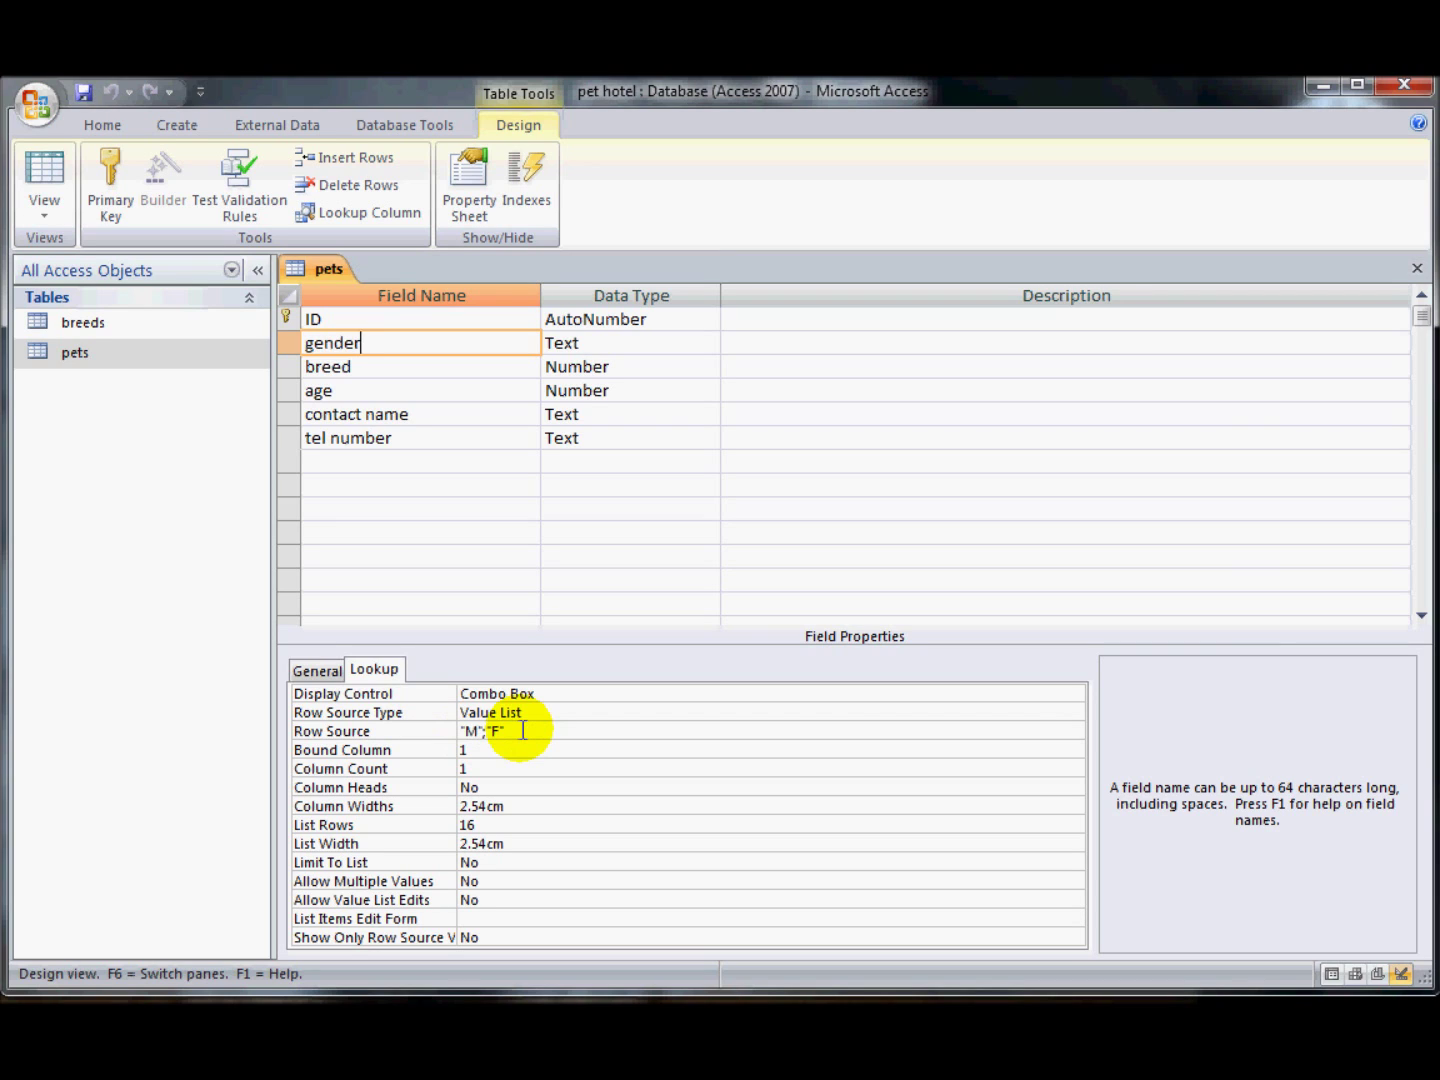
left_click(522, 731)
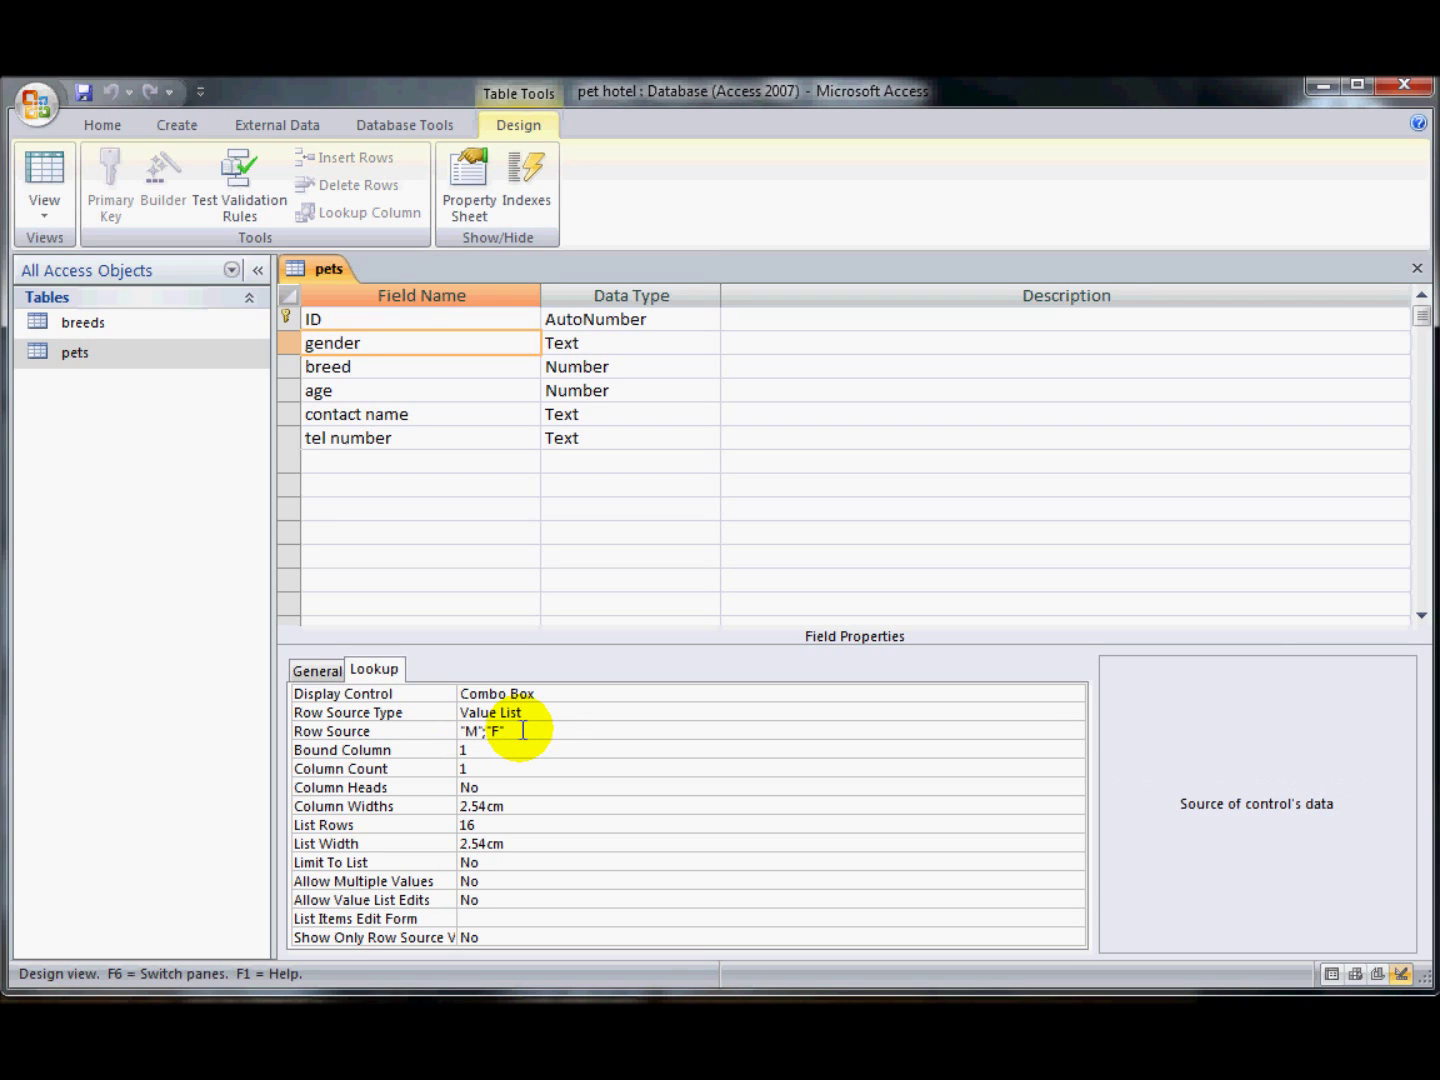
type(";\"U\"")
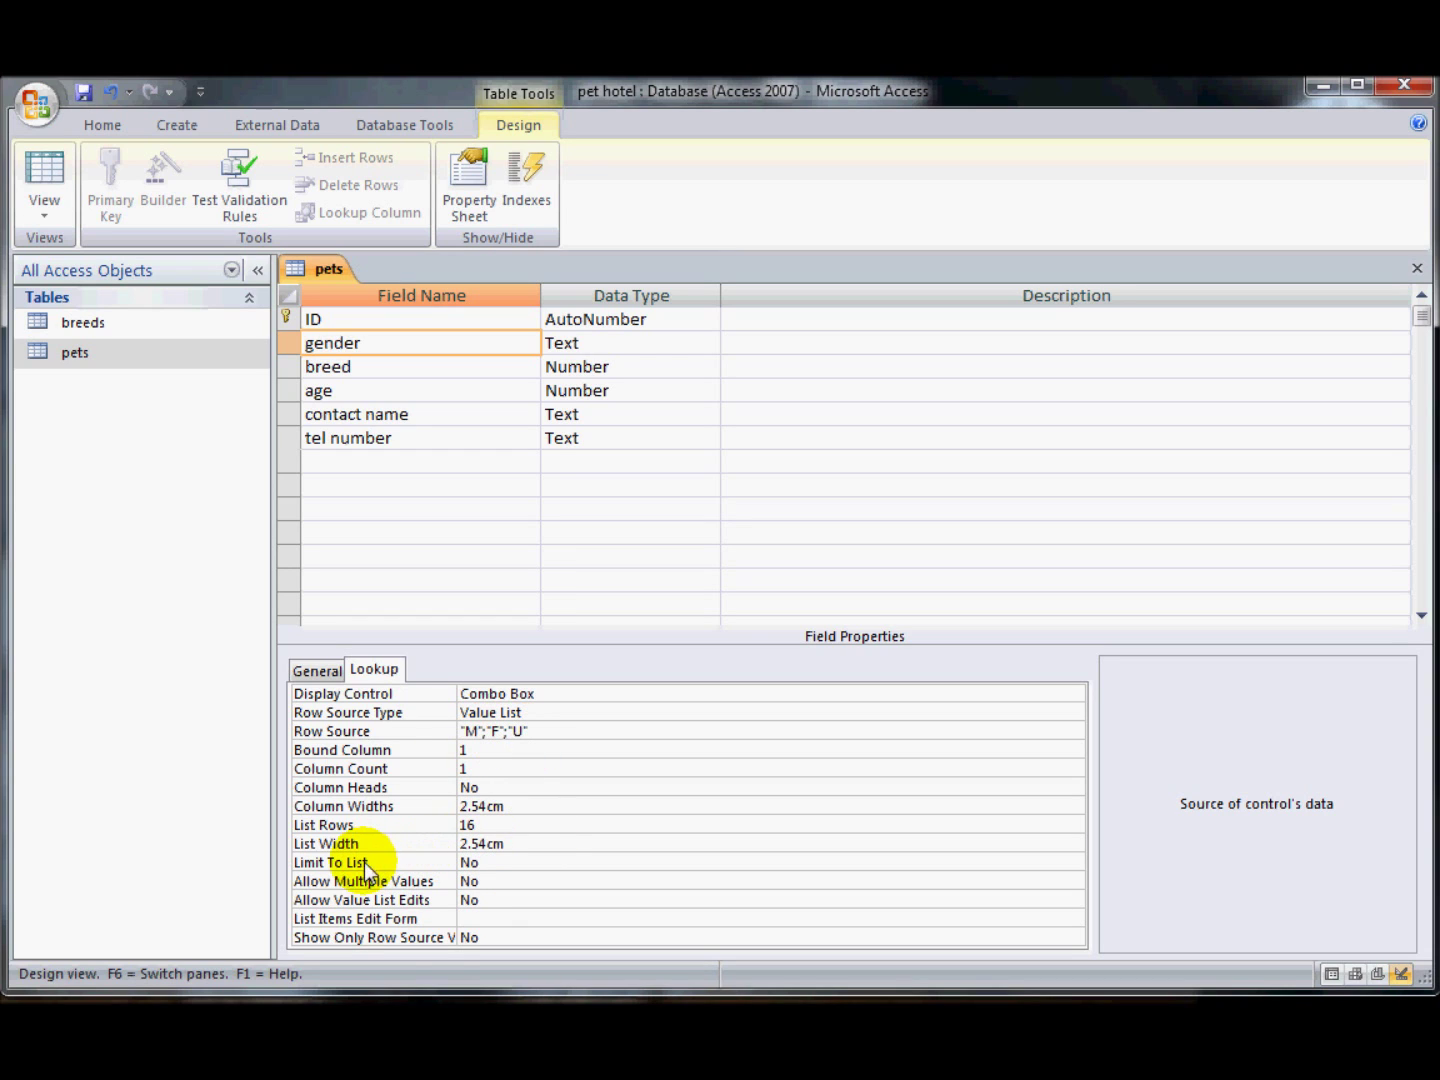
- Restrict gender to its value list by setting Limit To List to Yes
left_click(478, 862)
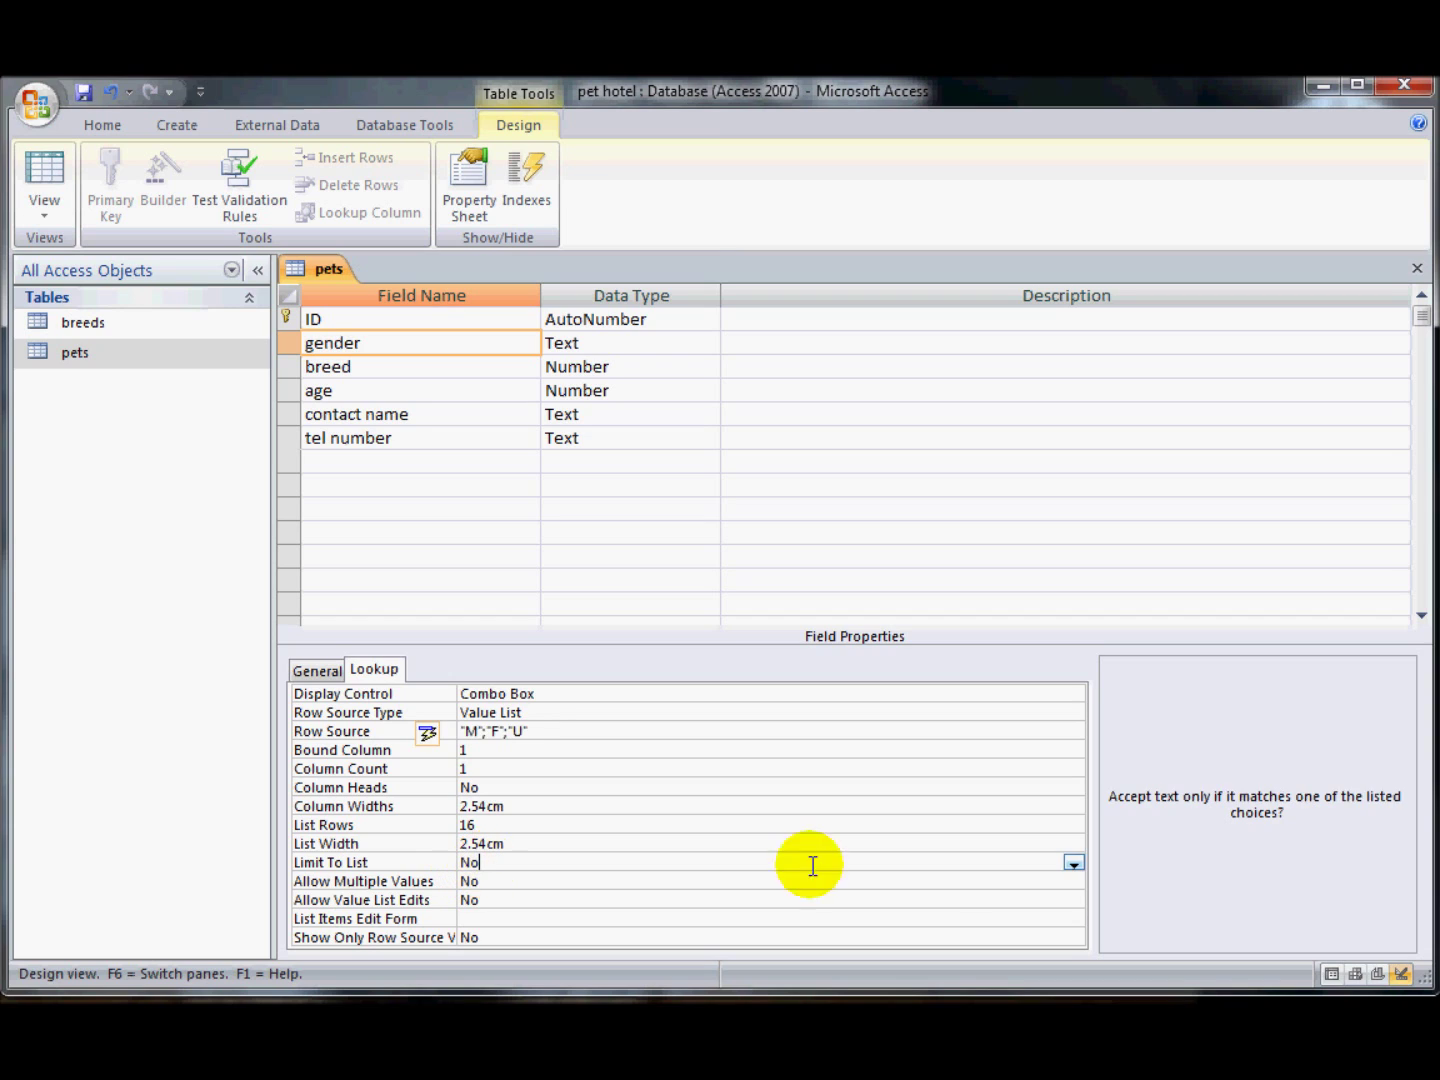
left_click(1071, 863)
left_click(1055, 880)
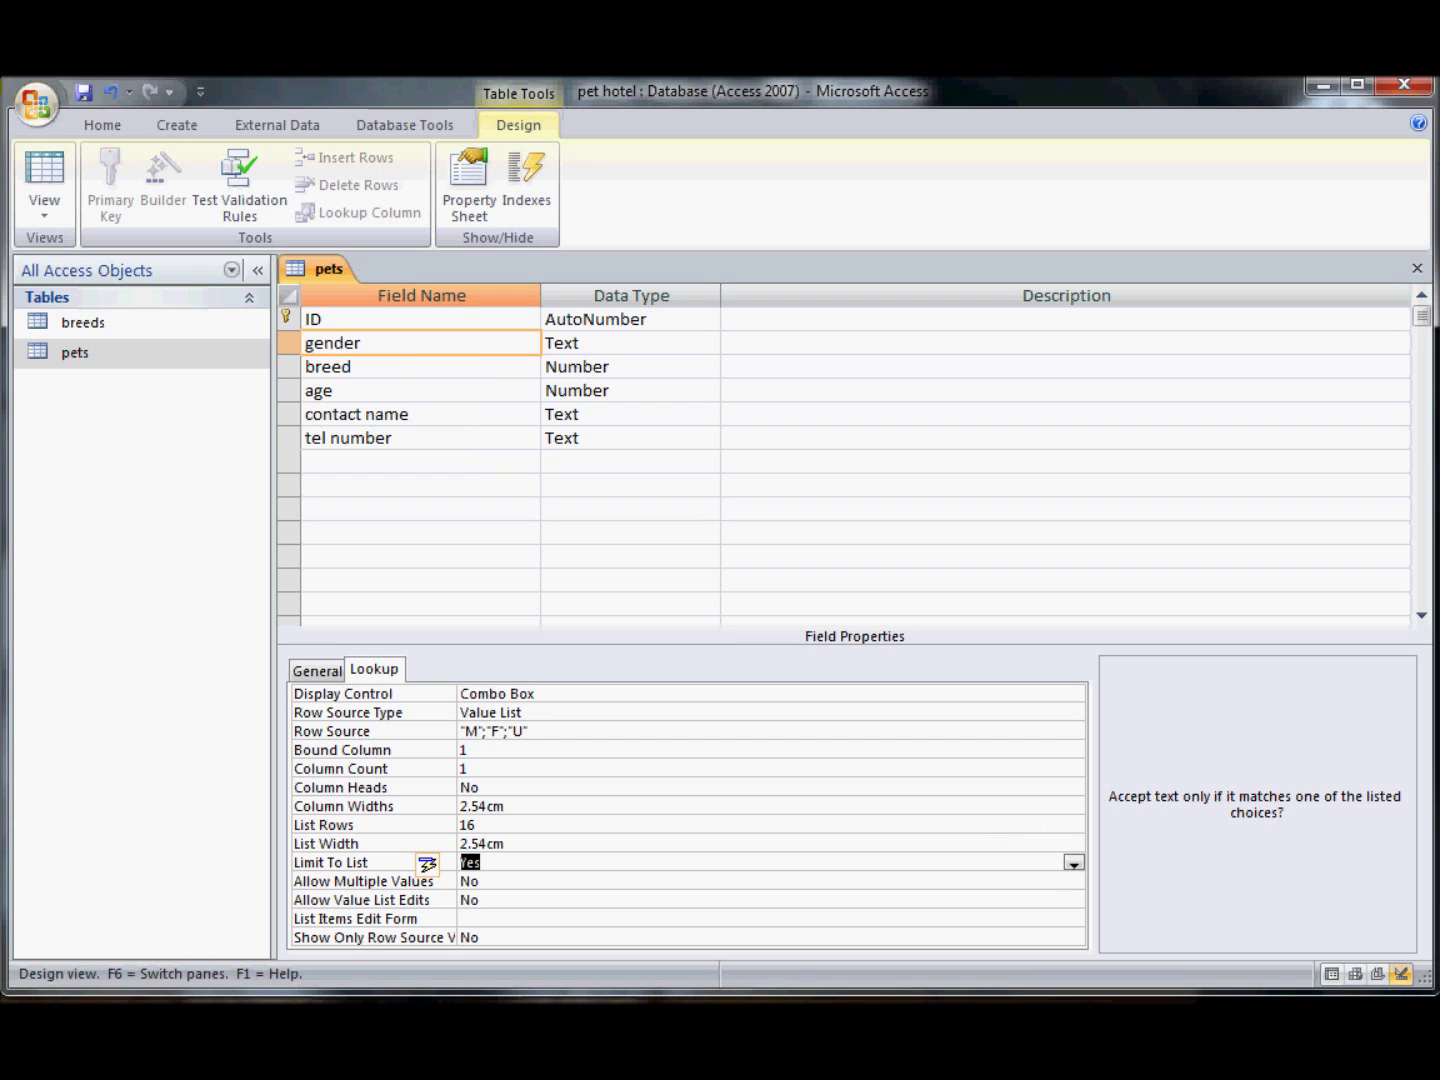
- Save the table, open its datasheet, and enter U as a new record's gender
left_click(53, 161)
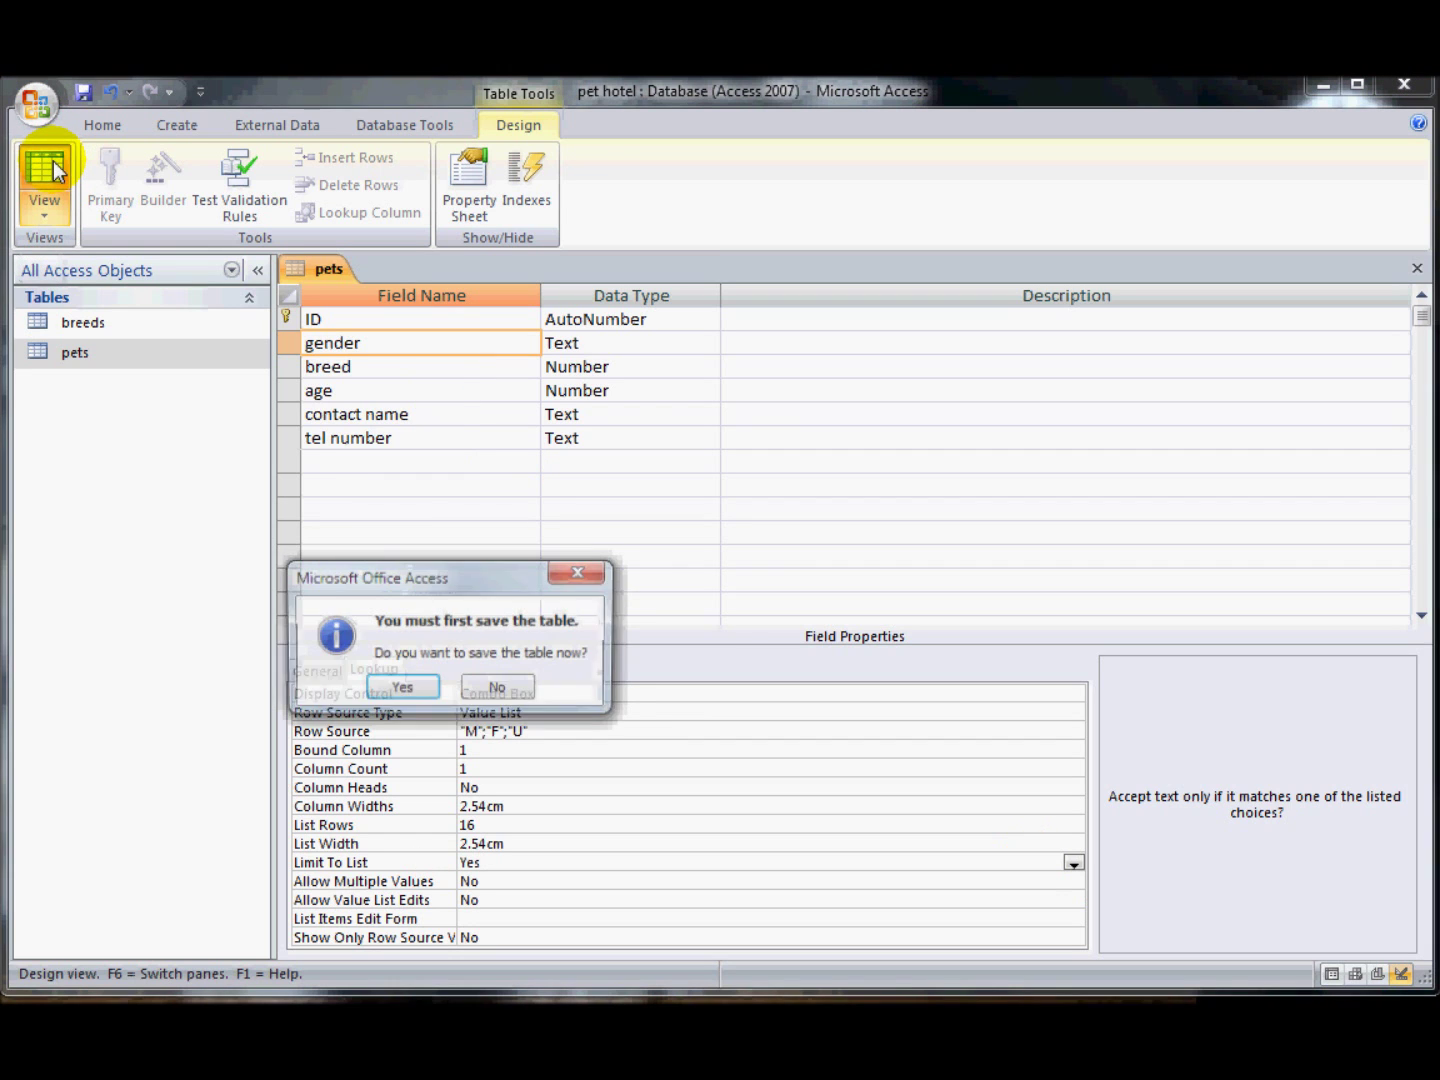
left_click(389, 687)
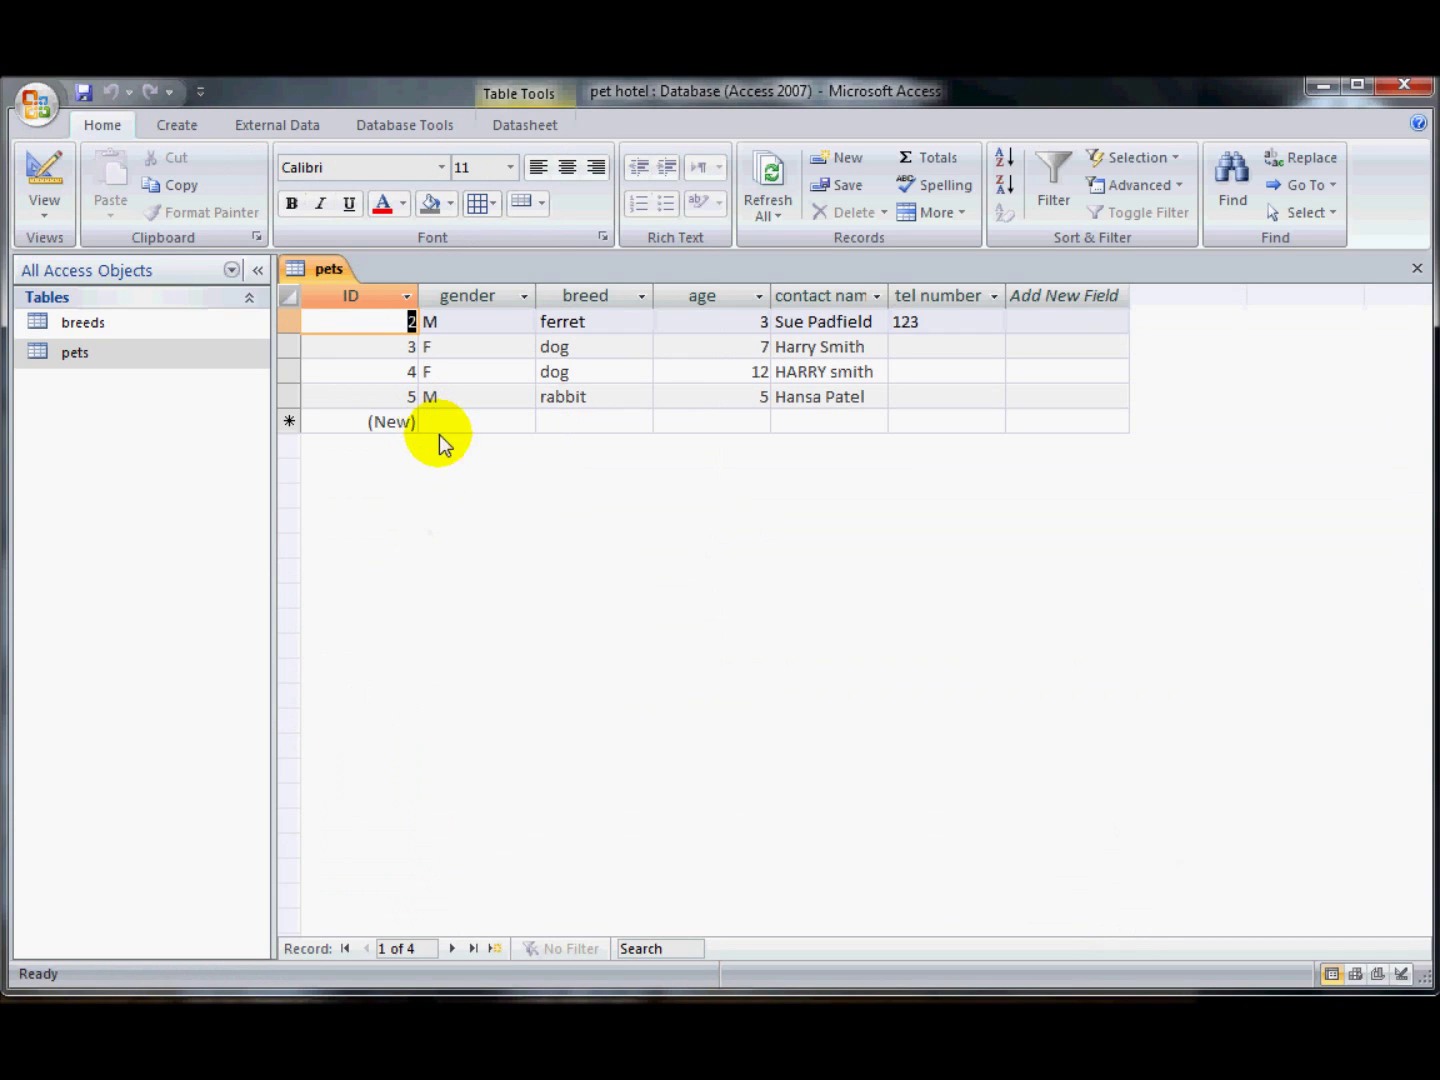
left_click(431, 420)
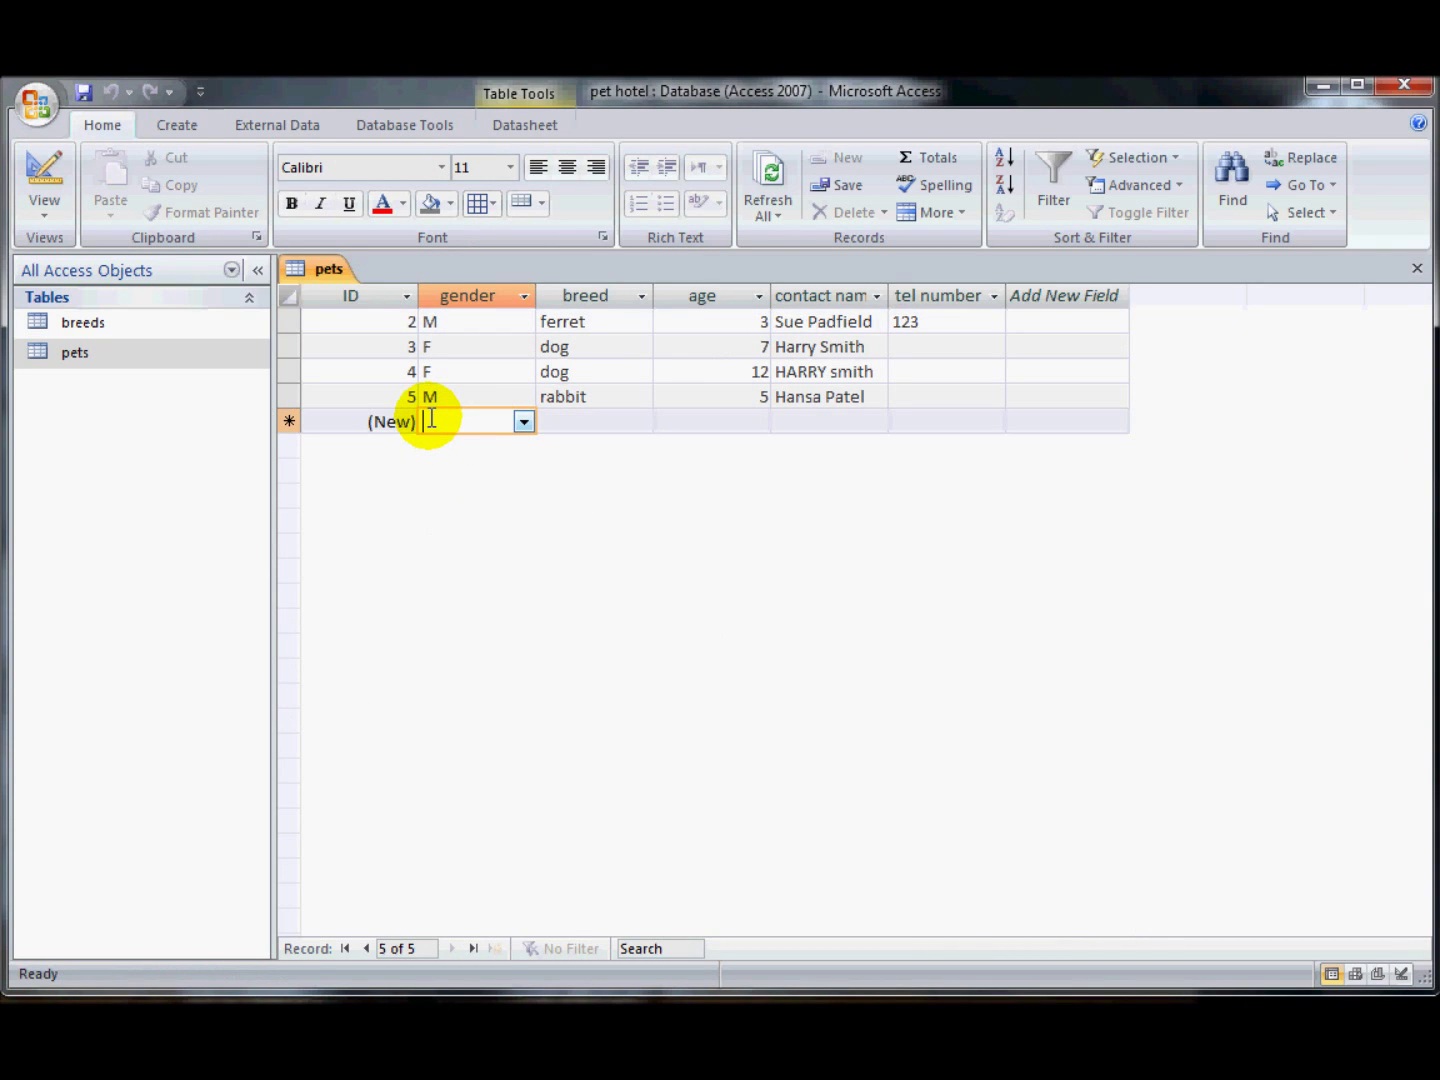
type("u")
key("Tab")
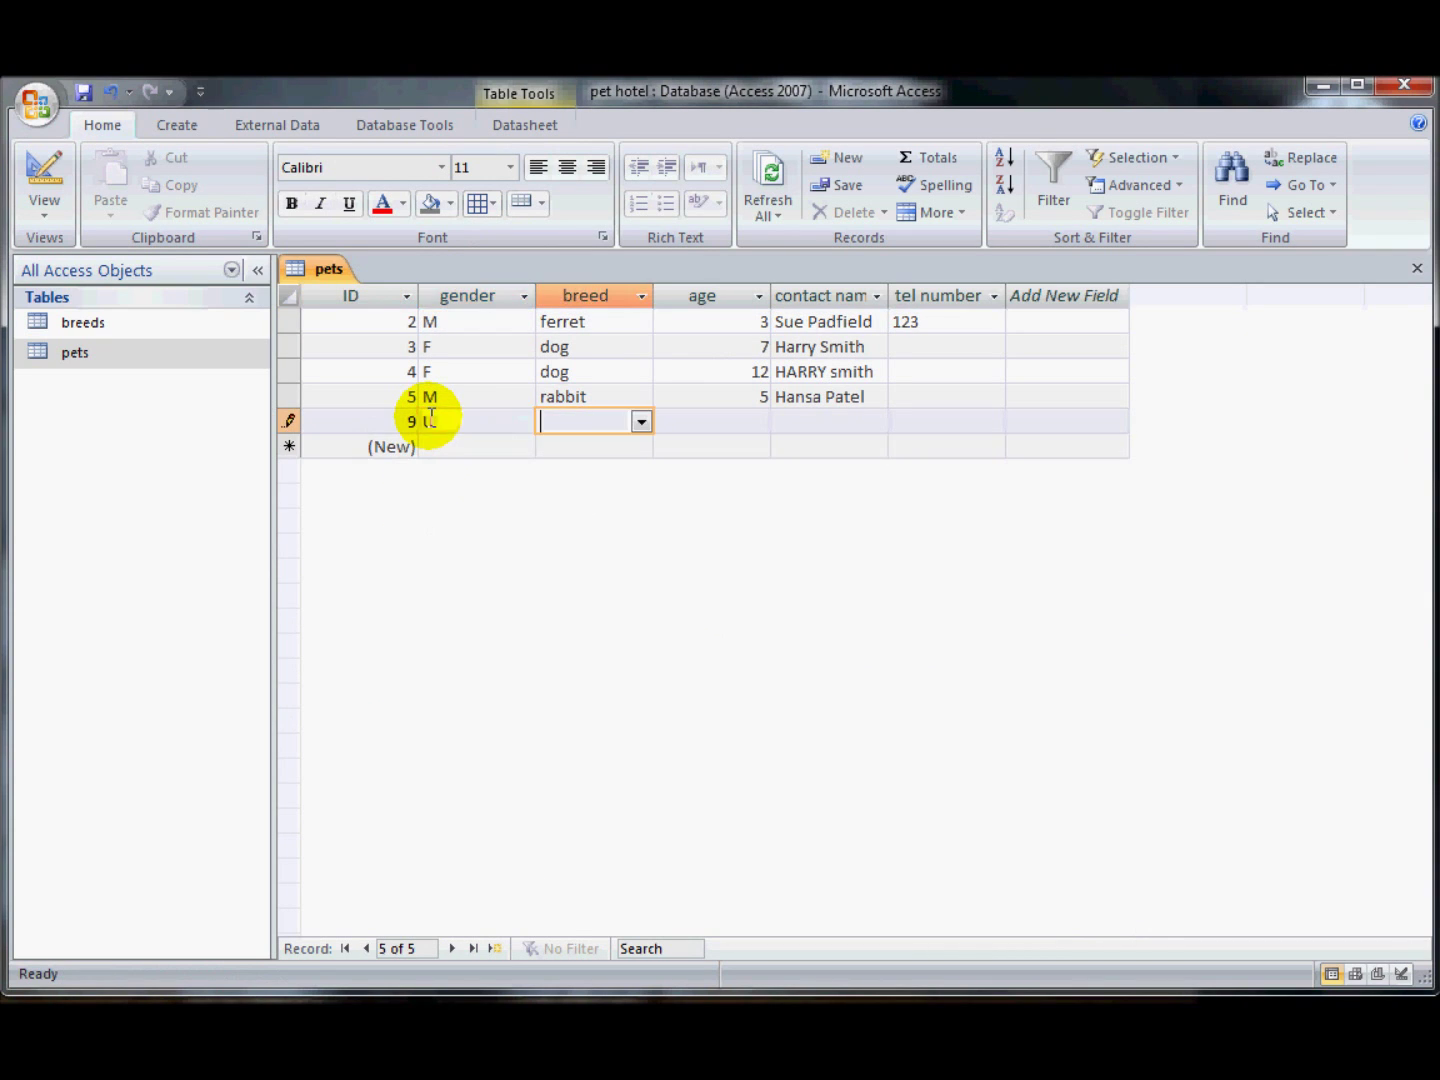
key("shift+Tab")
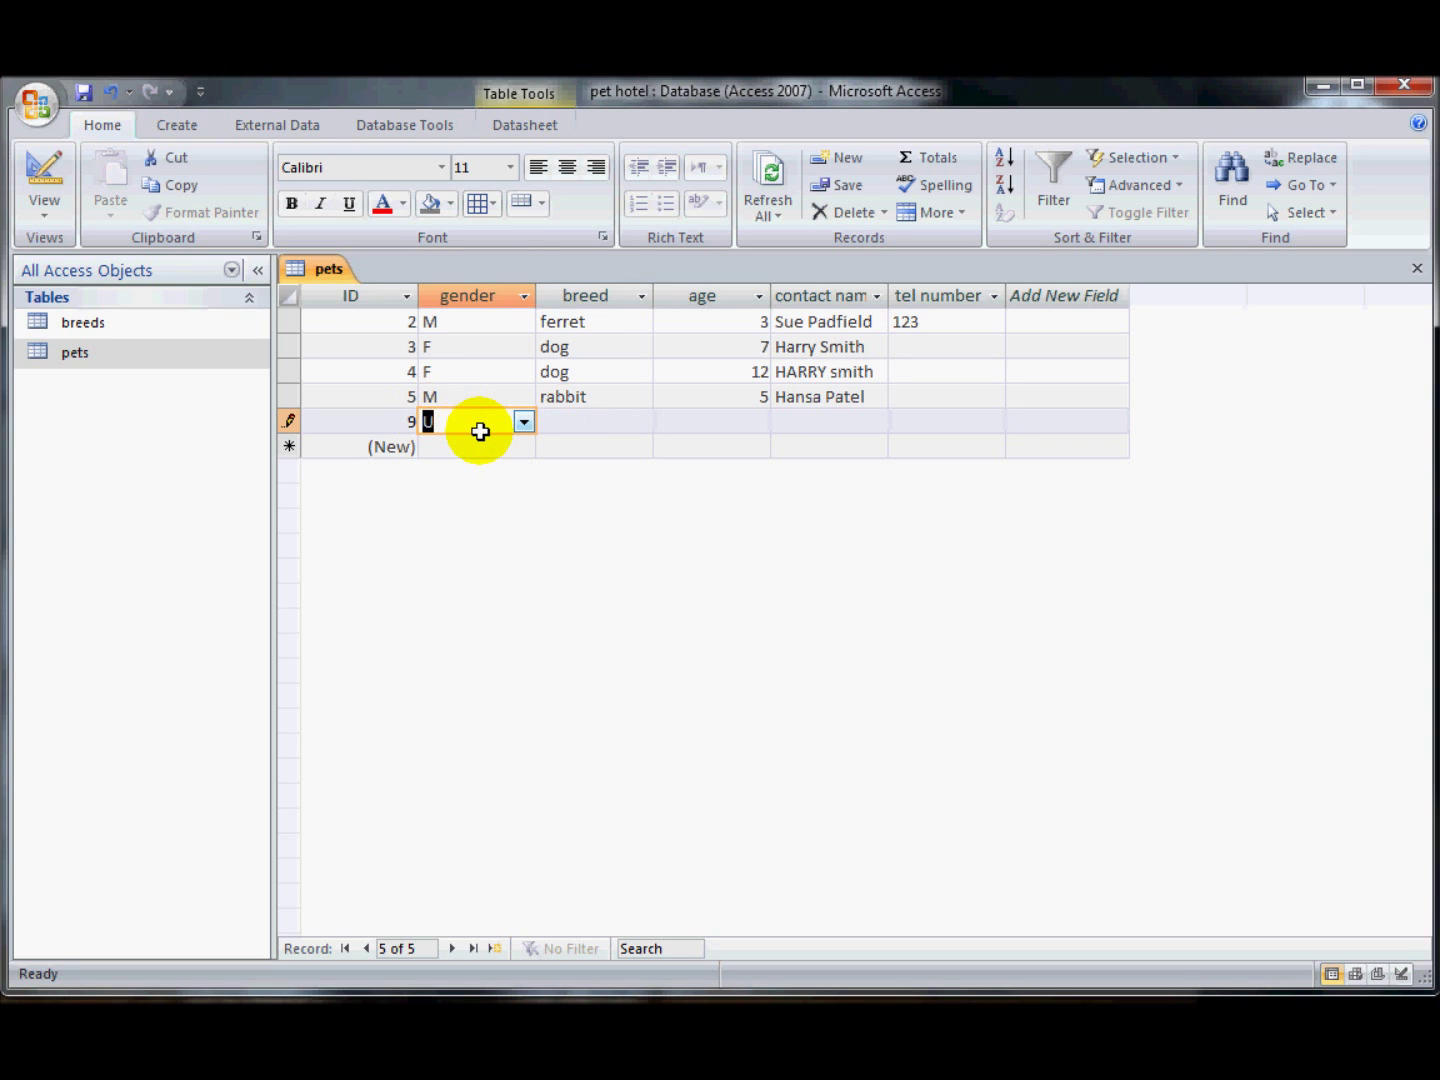
- Confirm the unlisted gender 'w' is rejected, discard the new record, and return to Design view
type("w")
key("Tab")
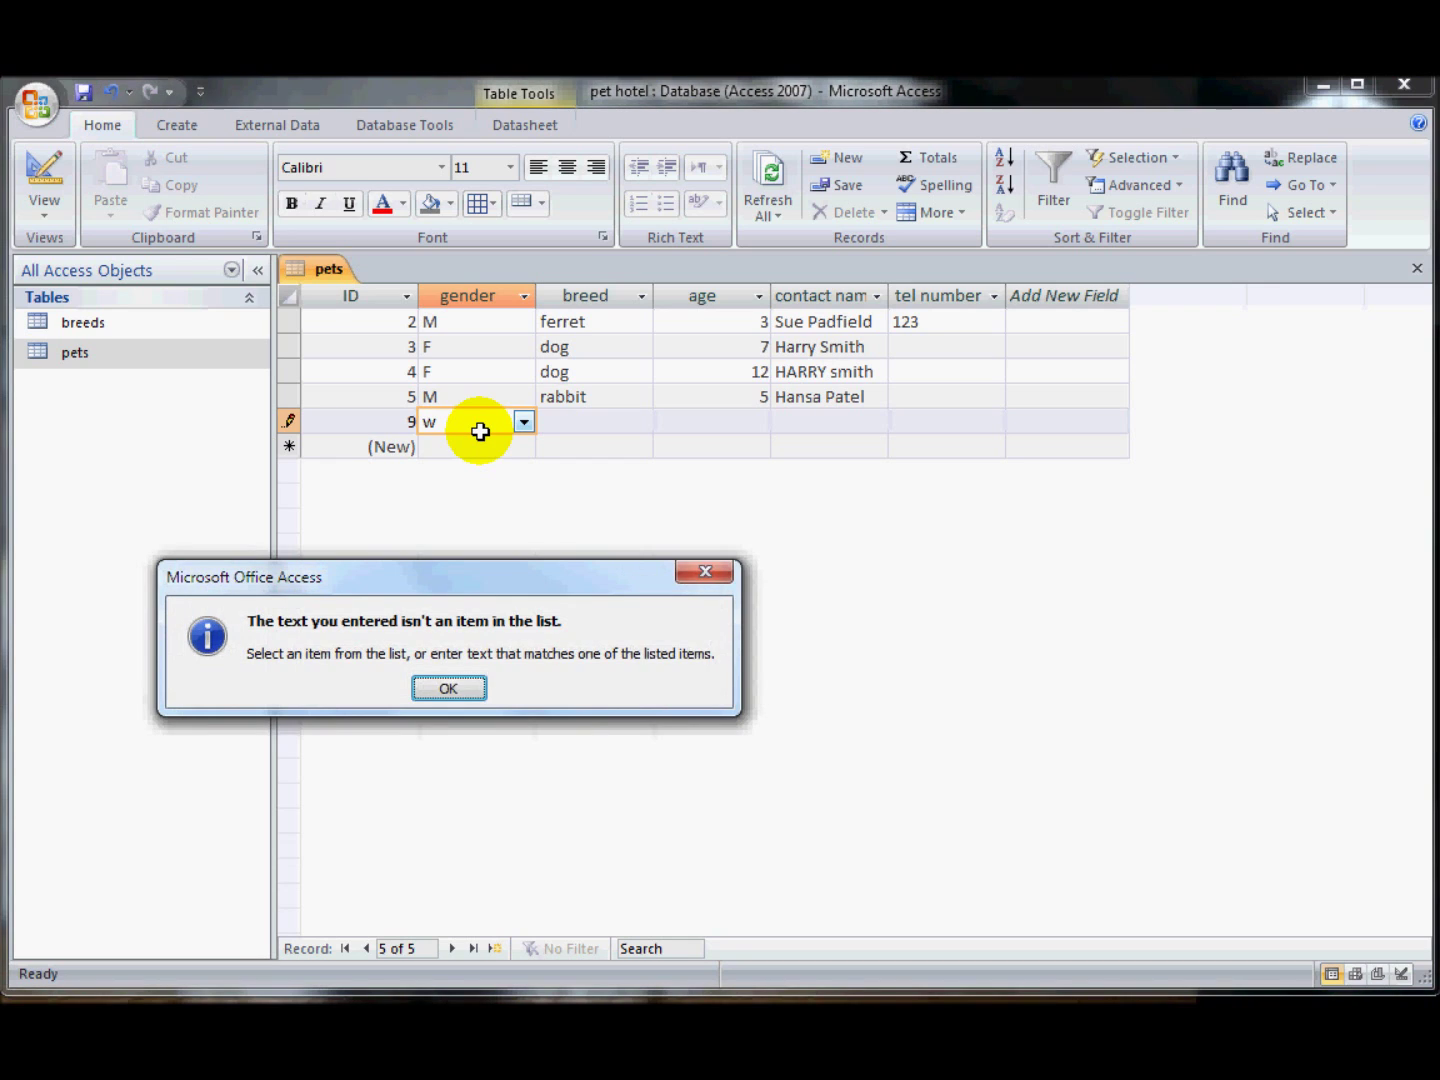
left_click(446, 691)
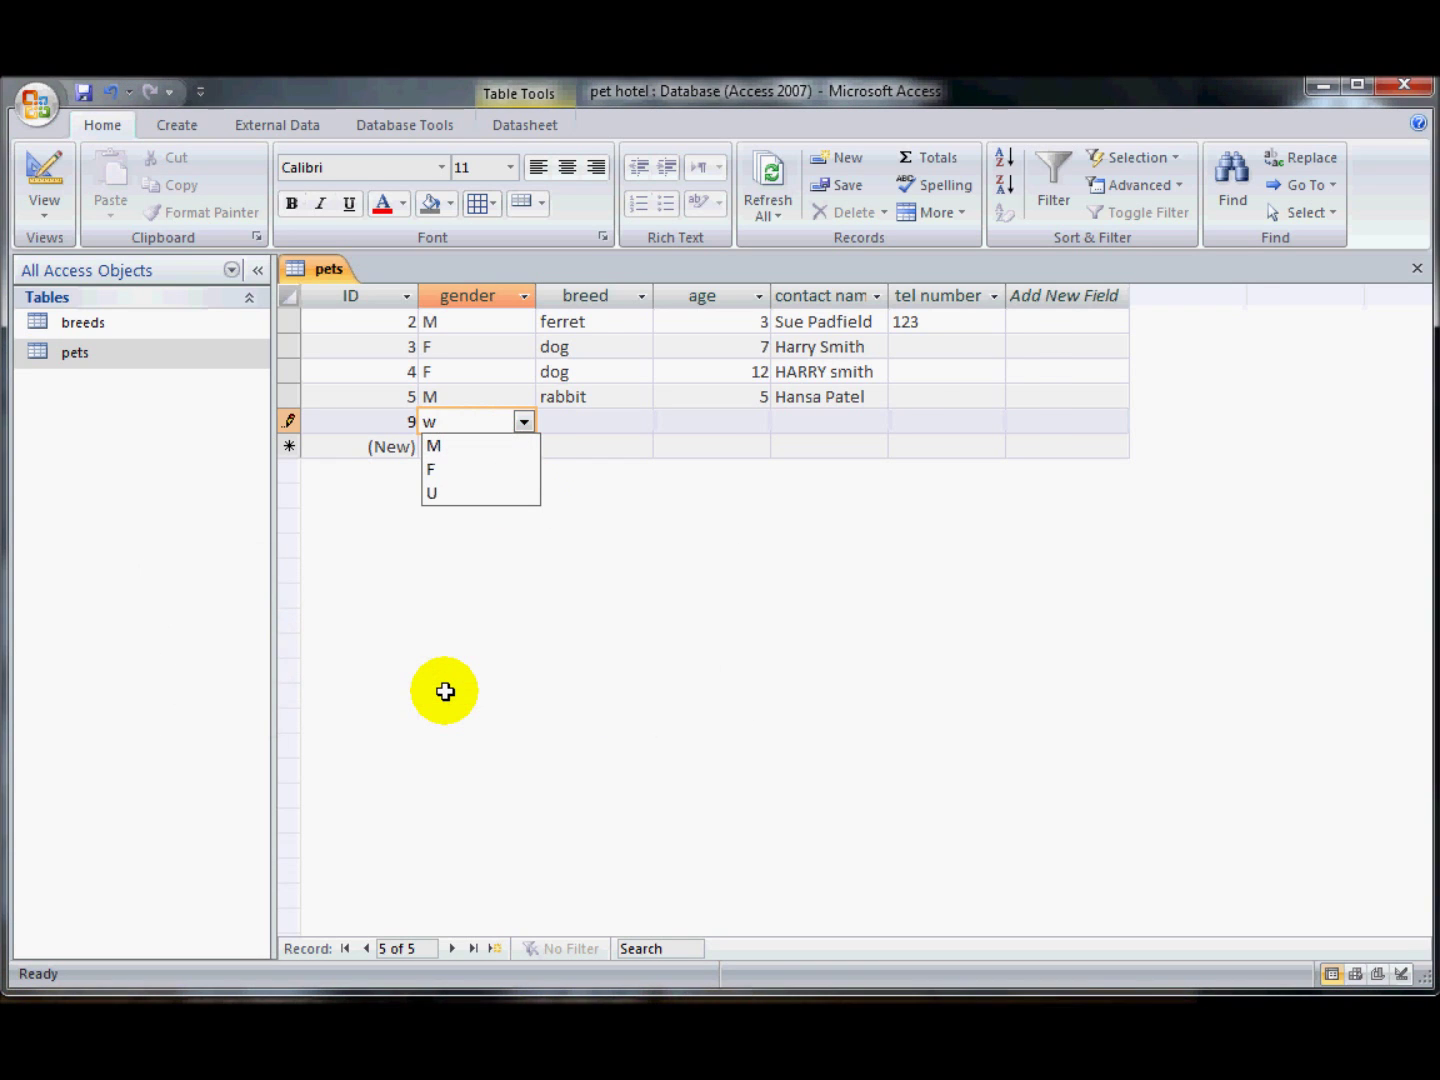
key("Escape")
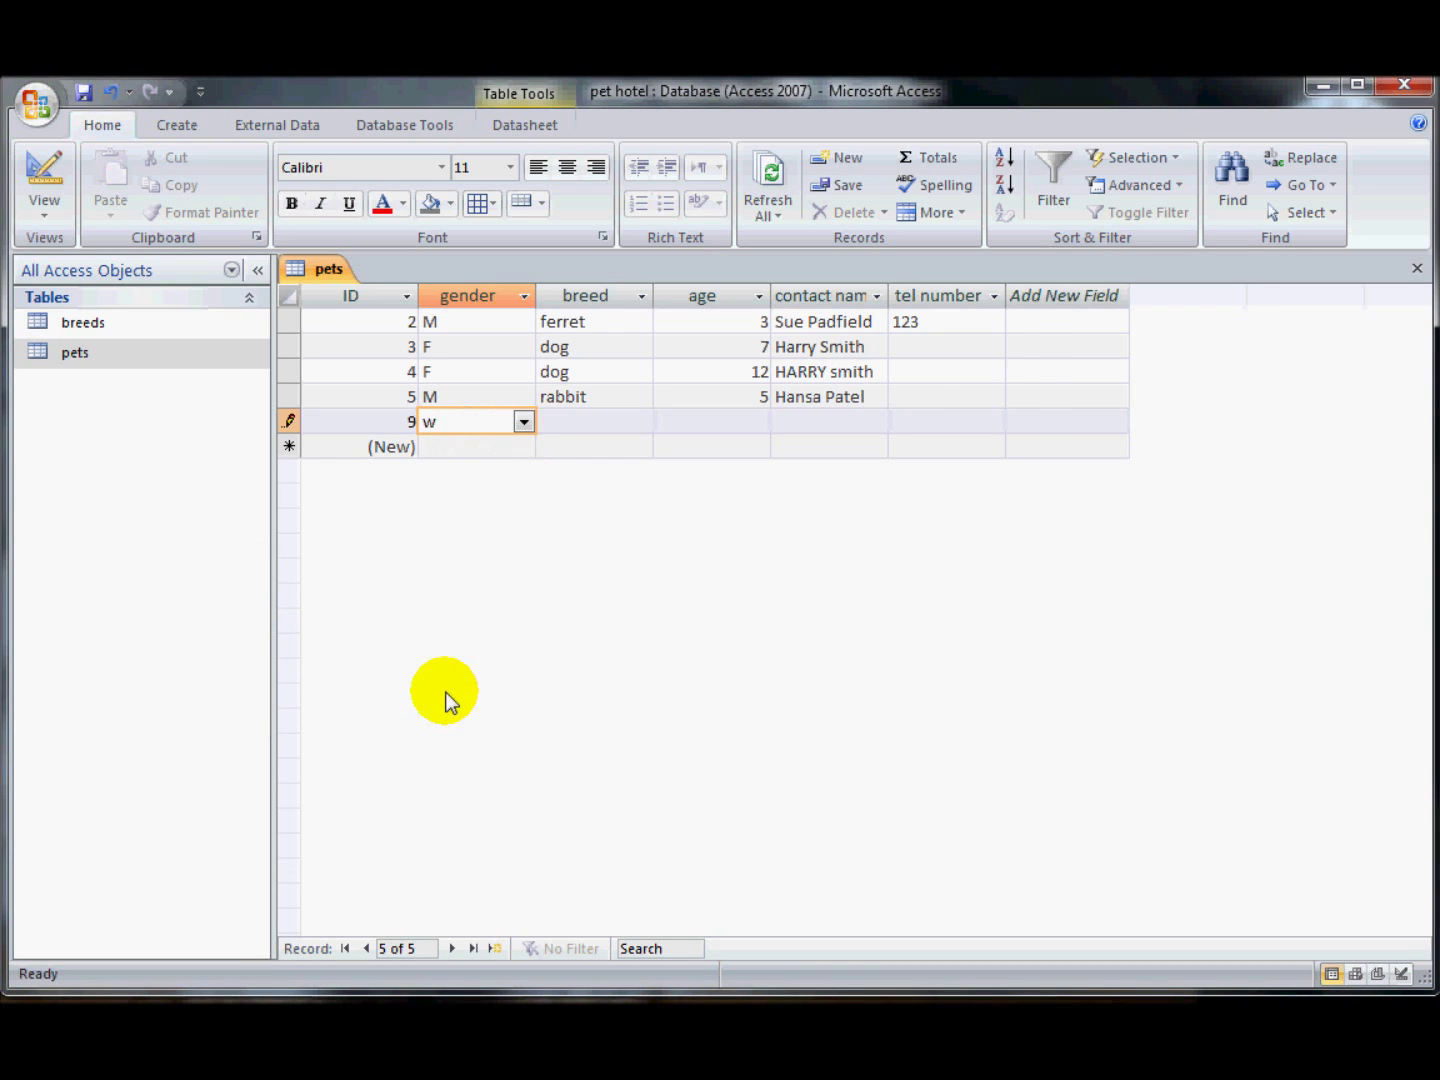
key("Escape")
key("Escape")
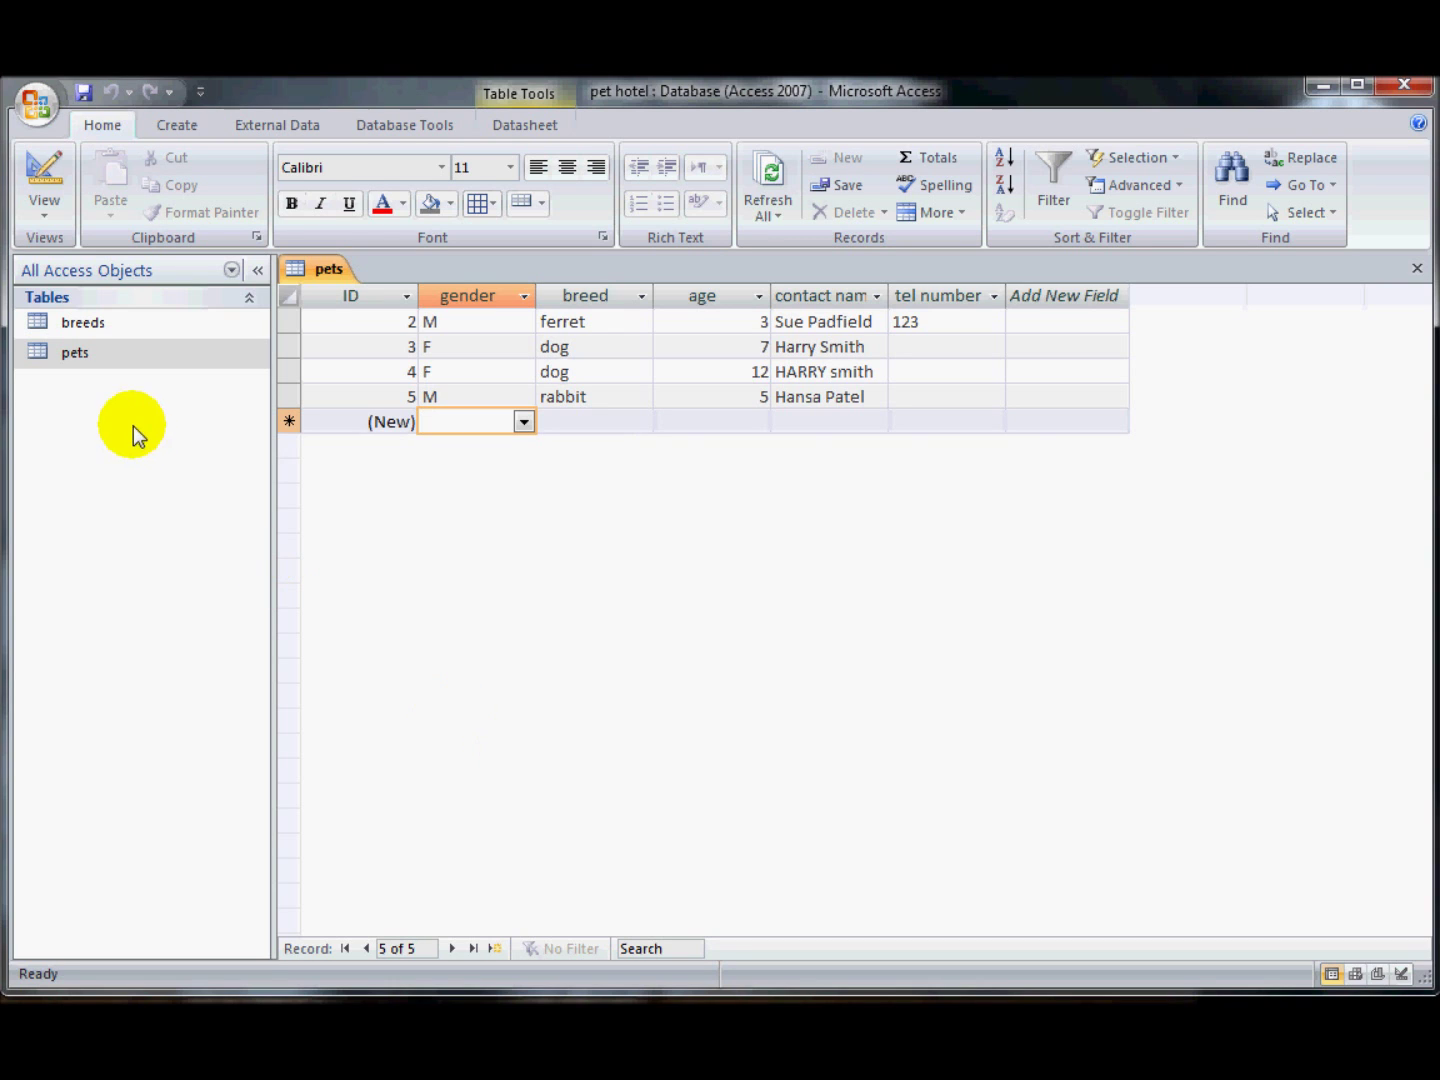
left_click(30, 172)
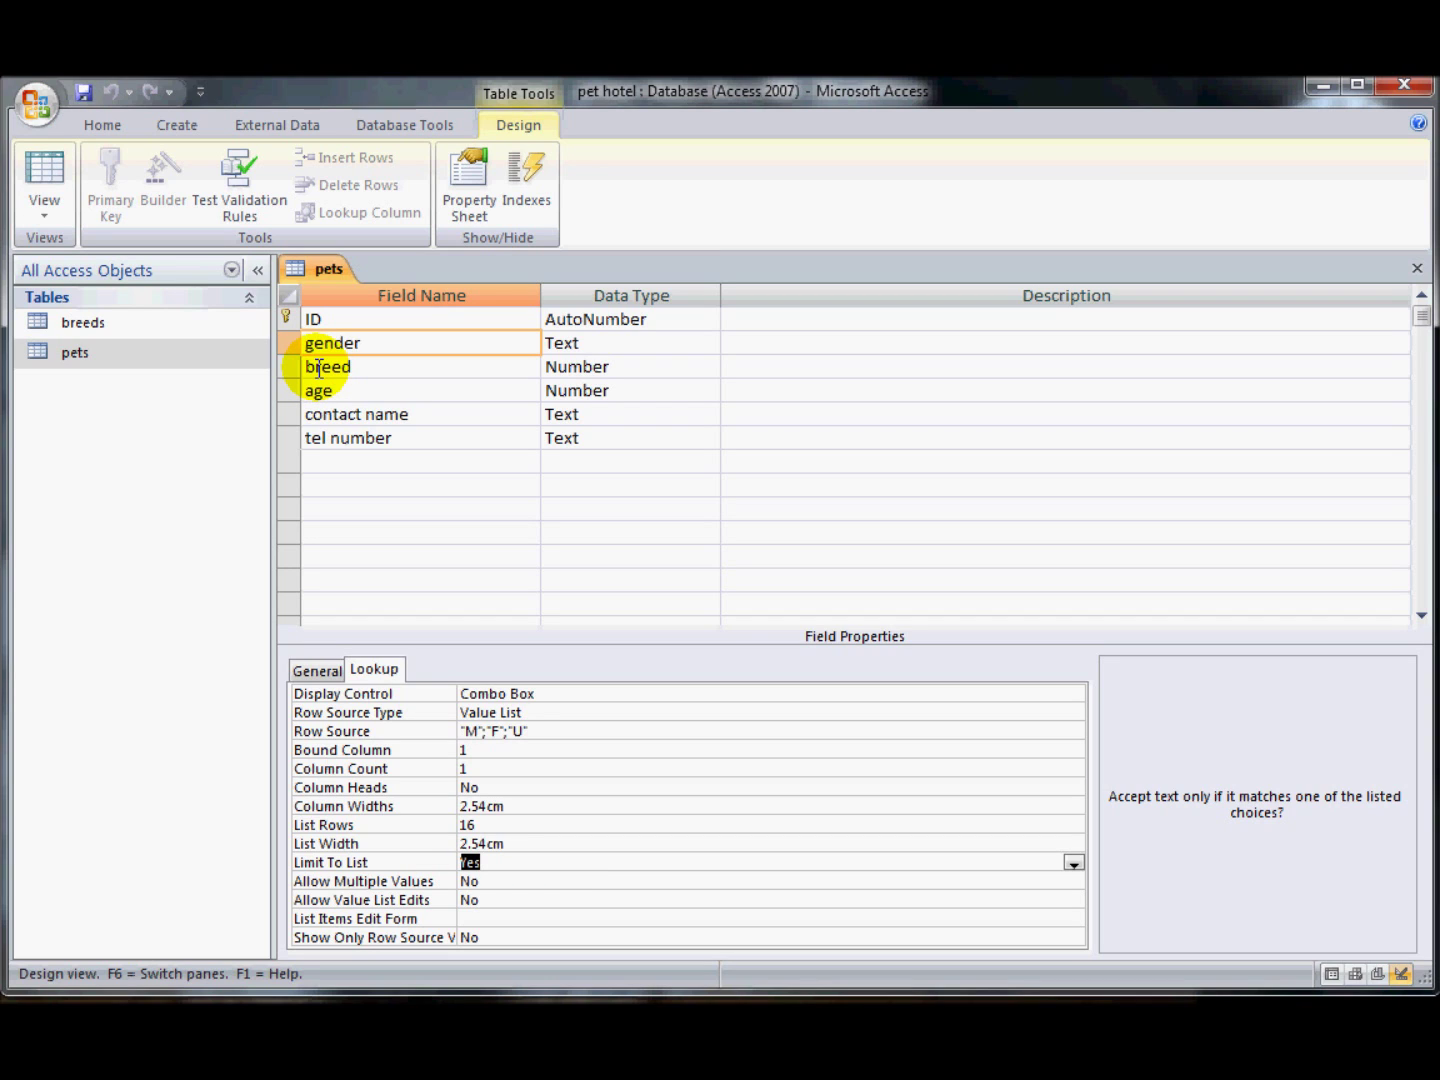
- Make the breed field mandatory by setting its Required property to Yes
left_click(318, 368)
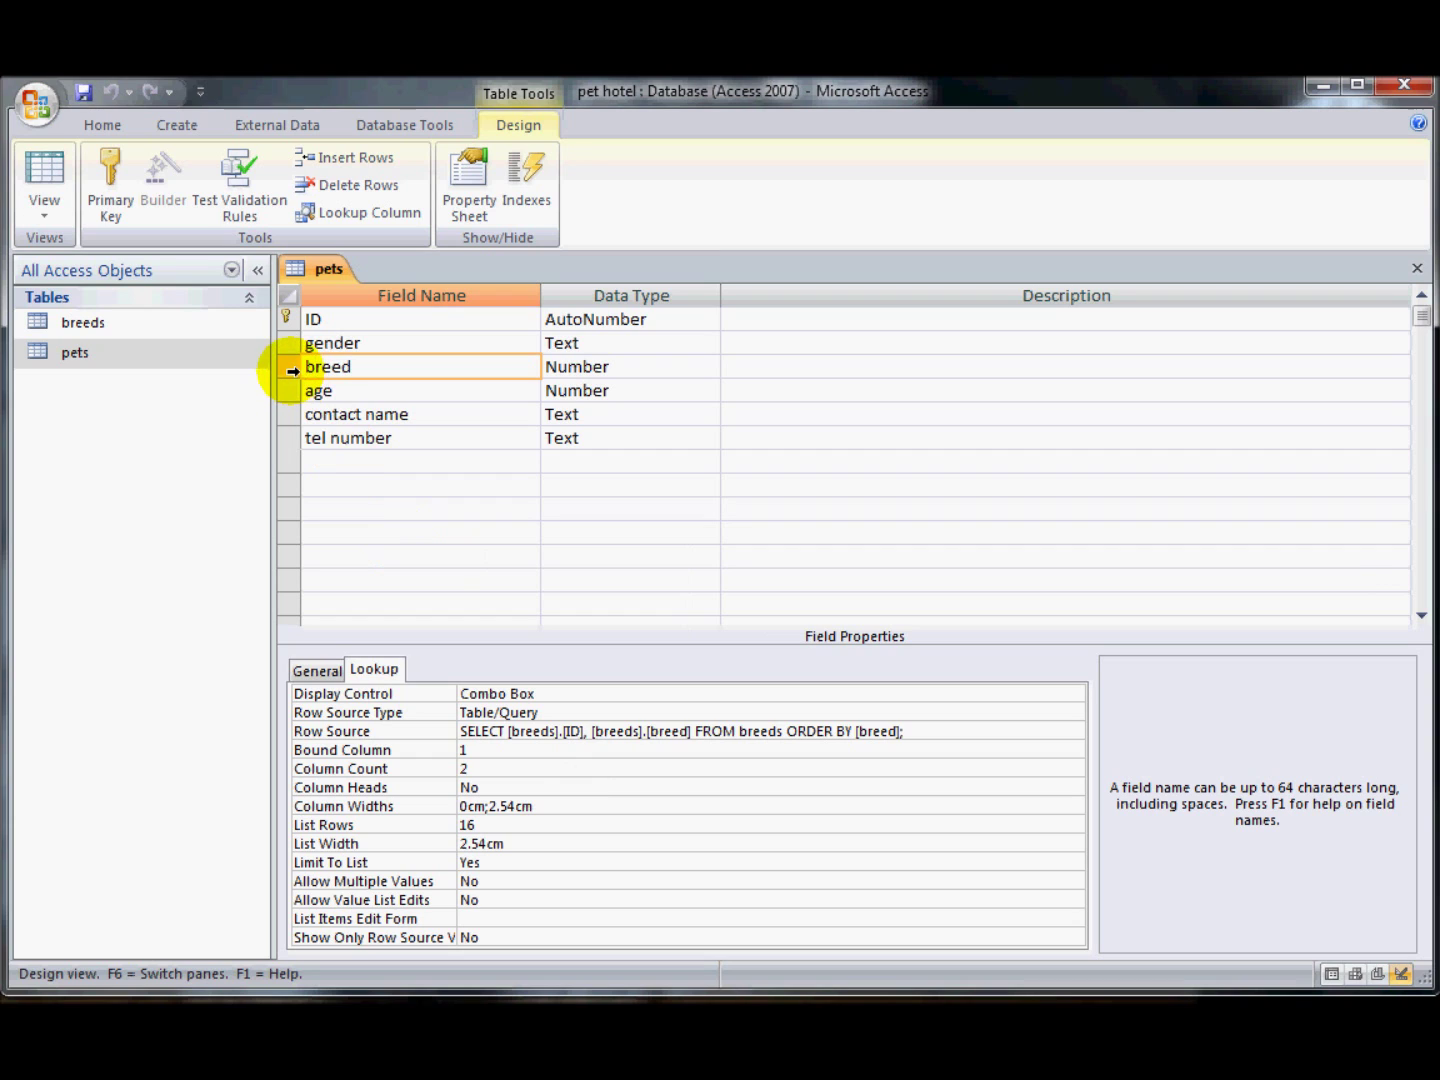
left_click(318, 671)
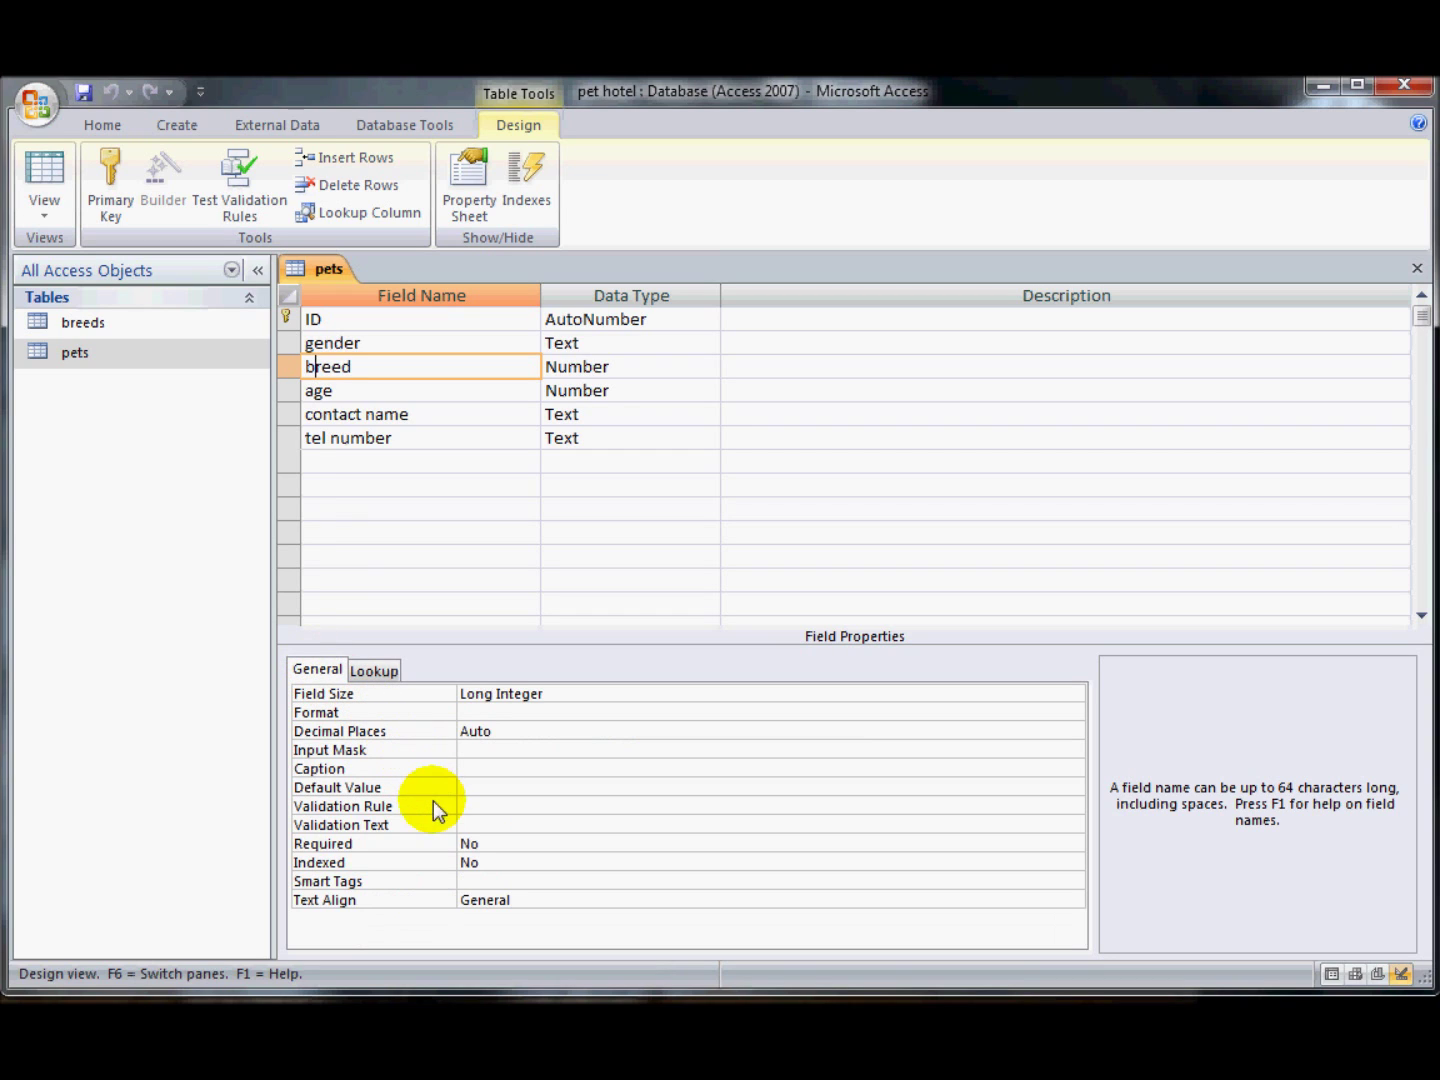
left_click(474, 844)
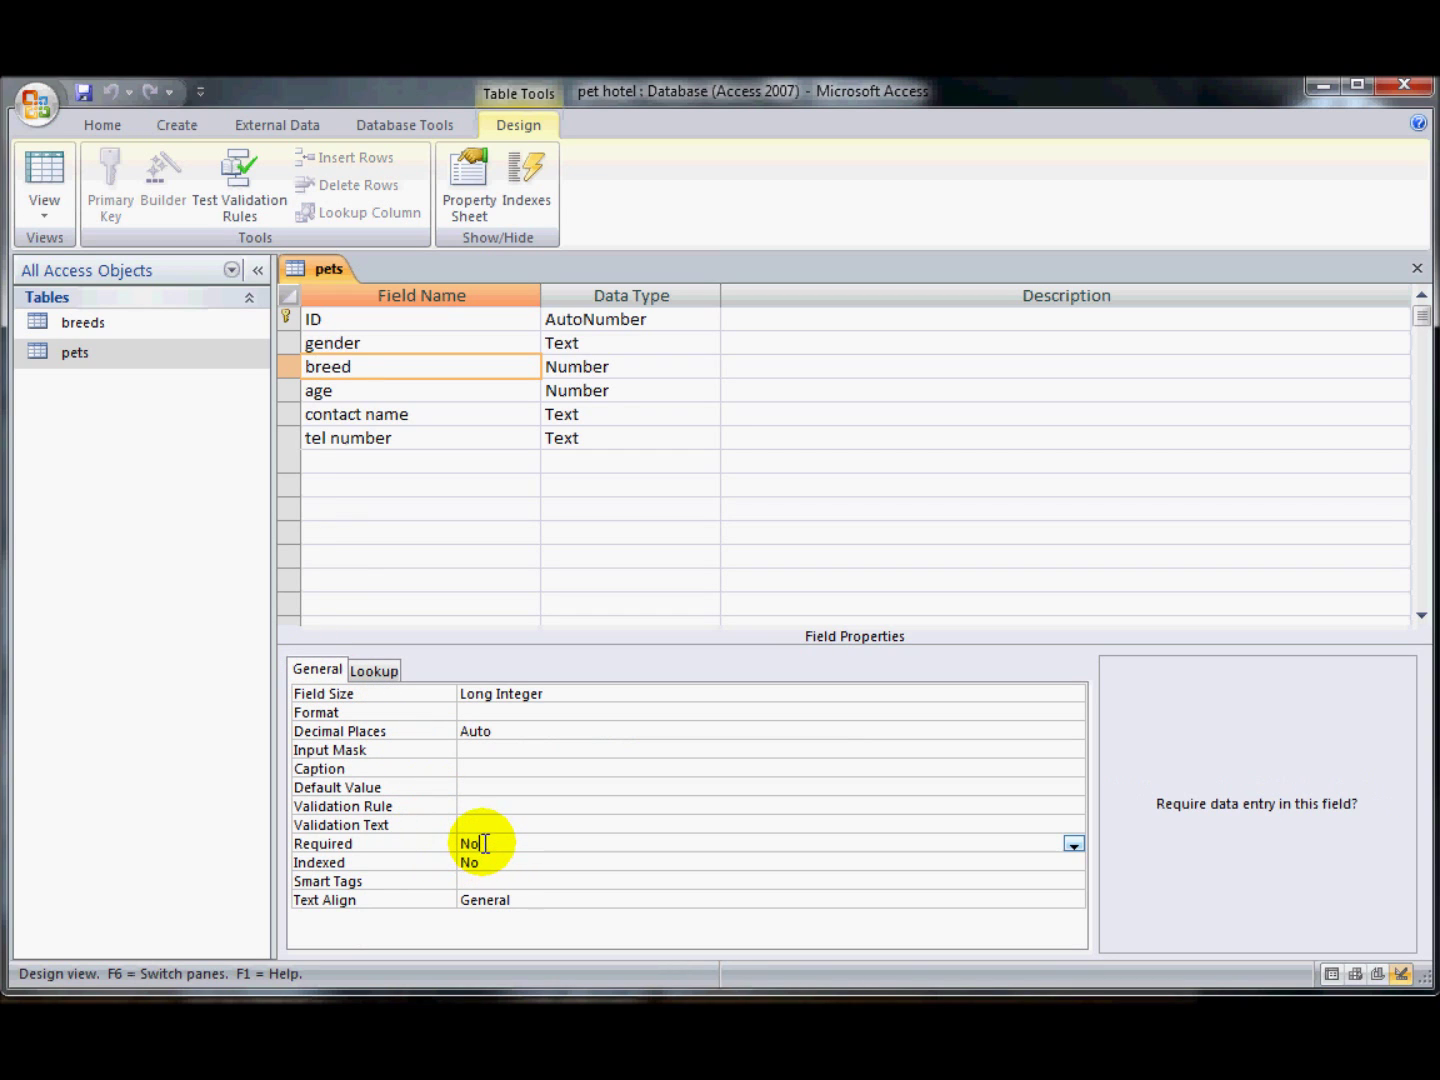
left_click(1073, 846)
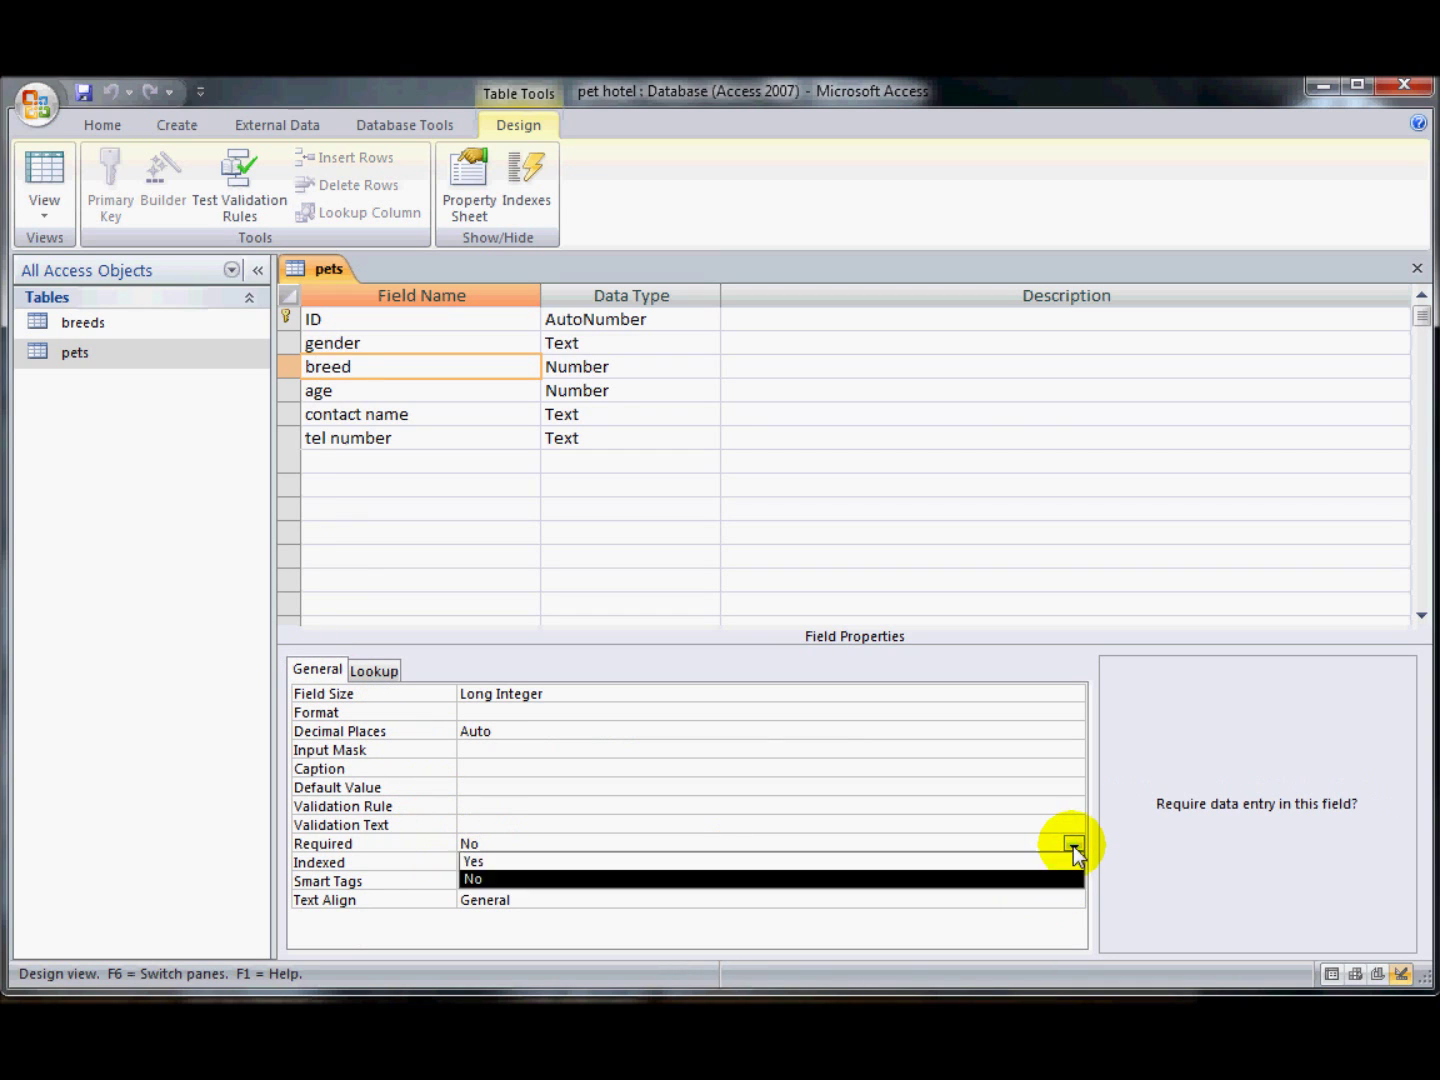
left_click(1060, 861)
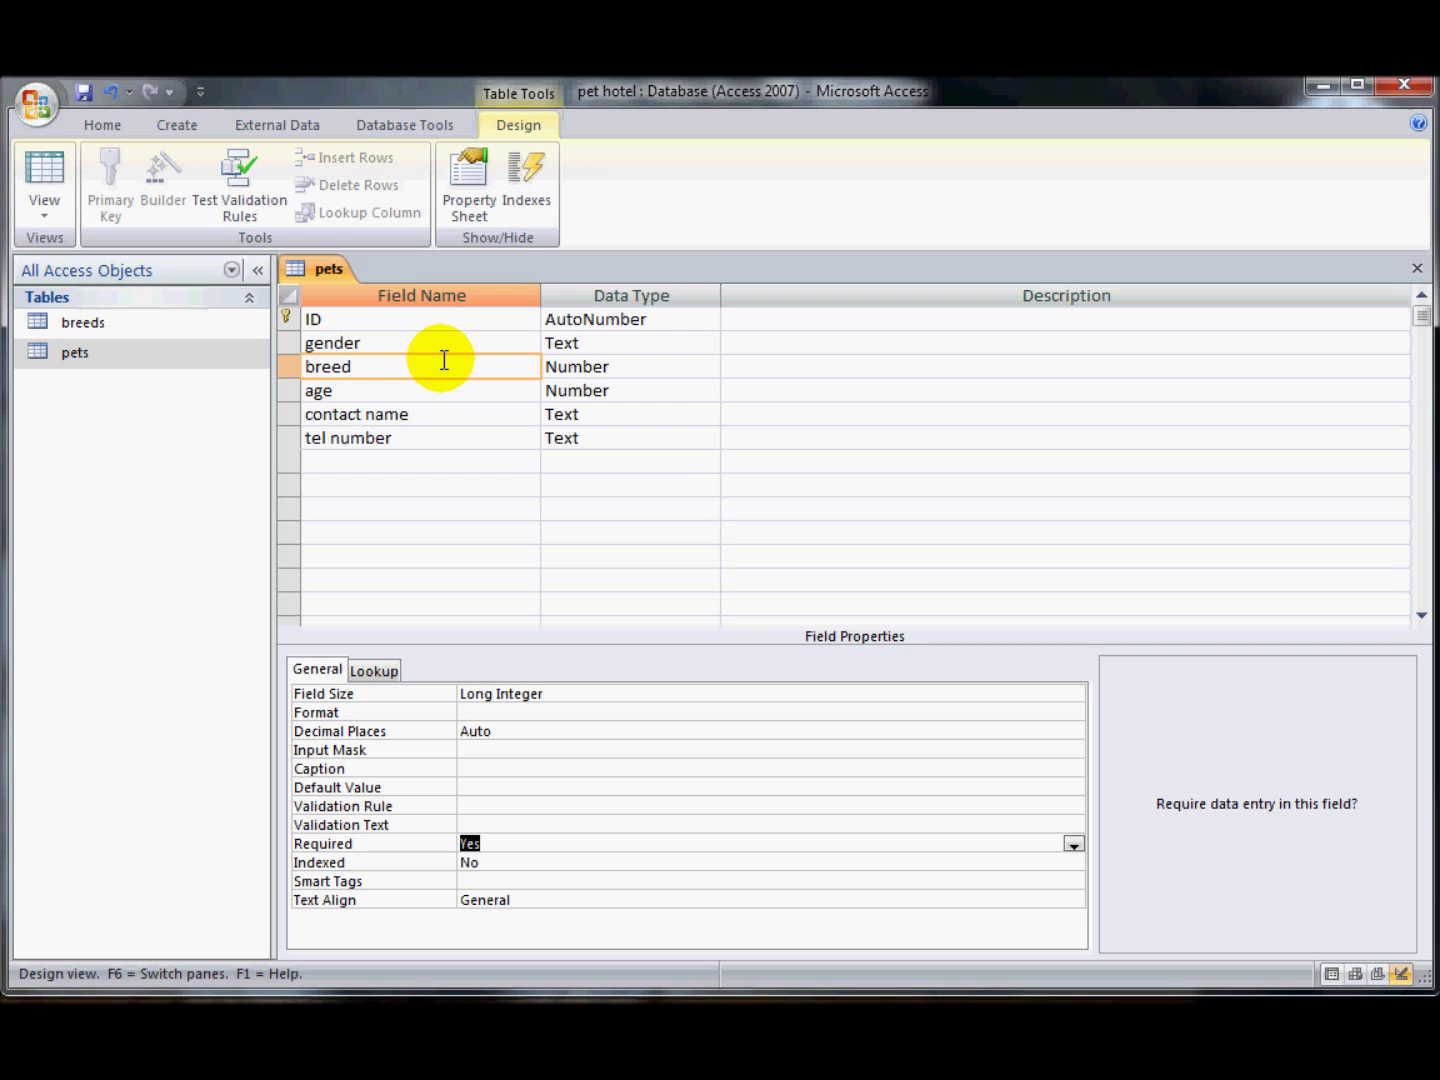
- Save the pets table, test its four existing records against the new rules, and return to Design view
left_click(437, 417)
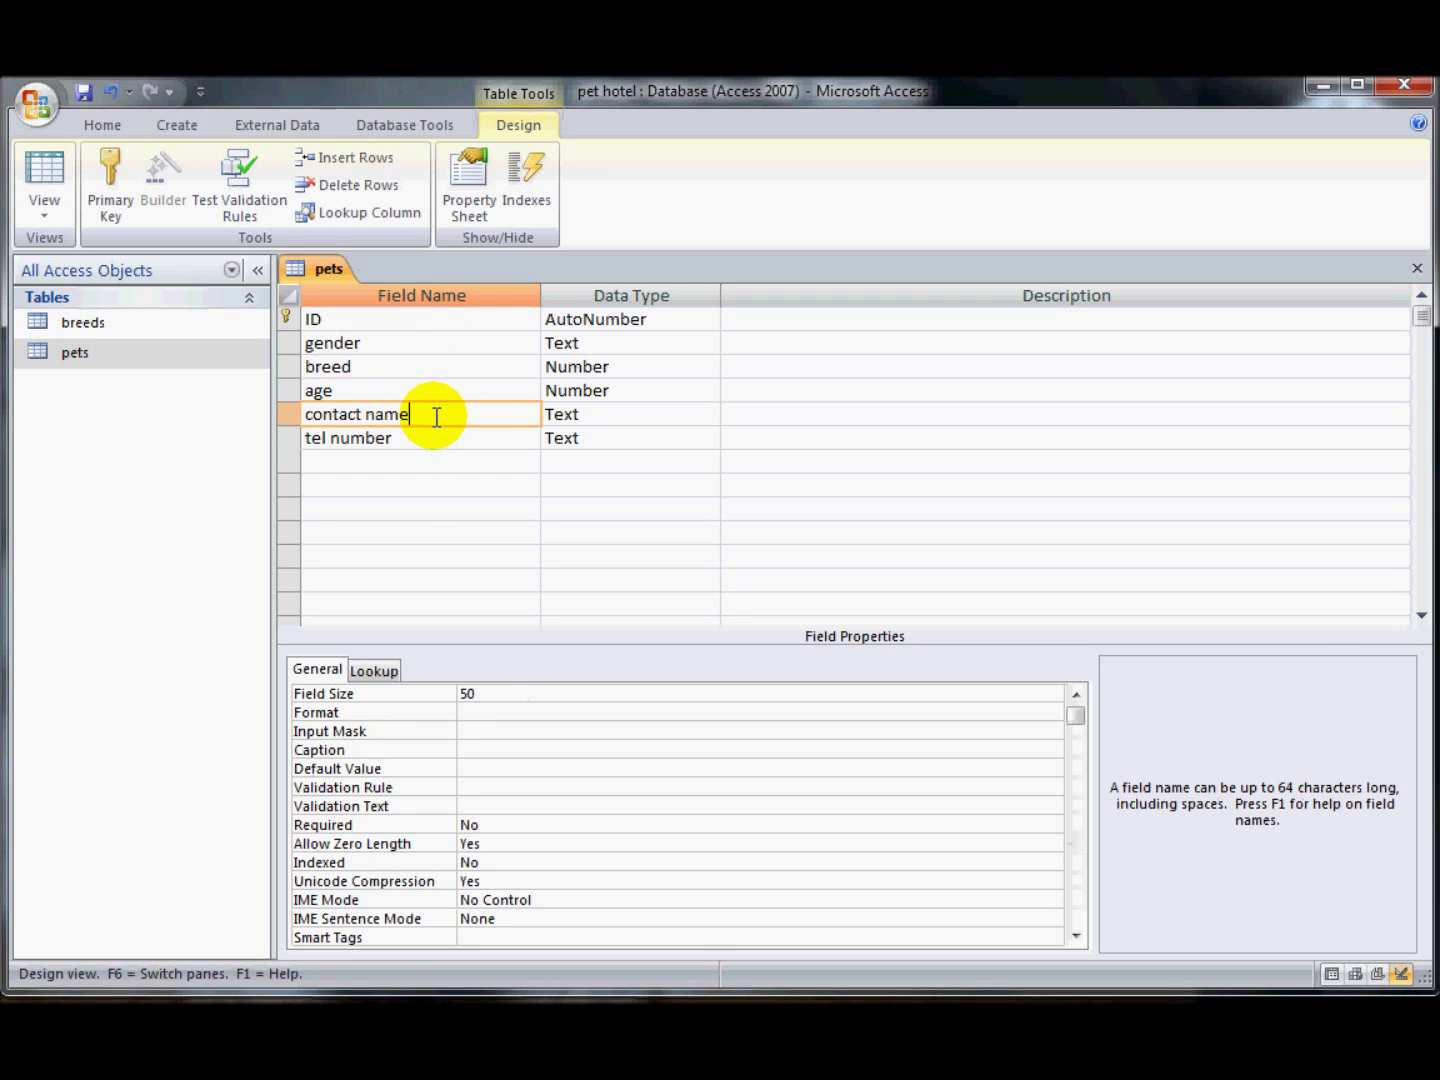
left_click(42, 171)
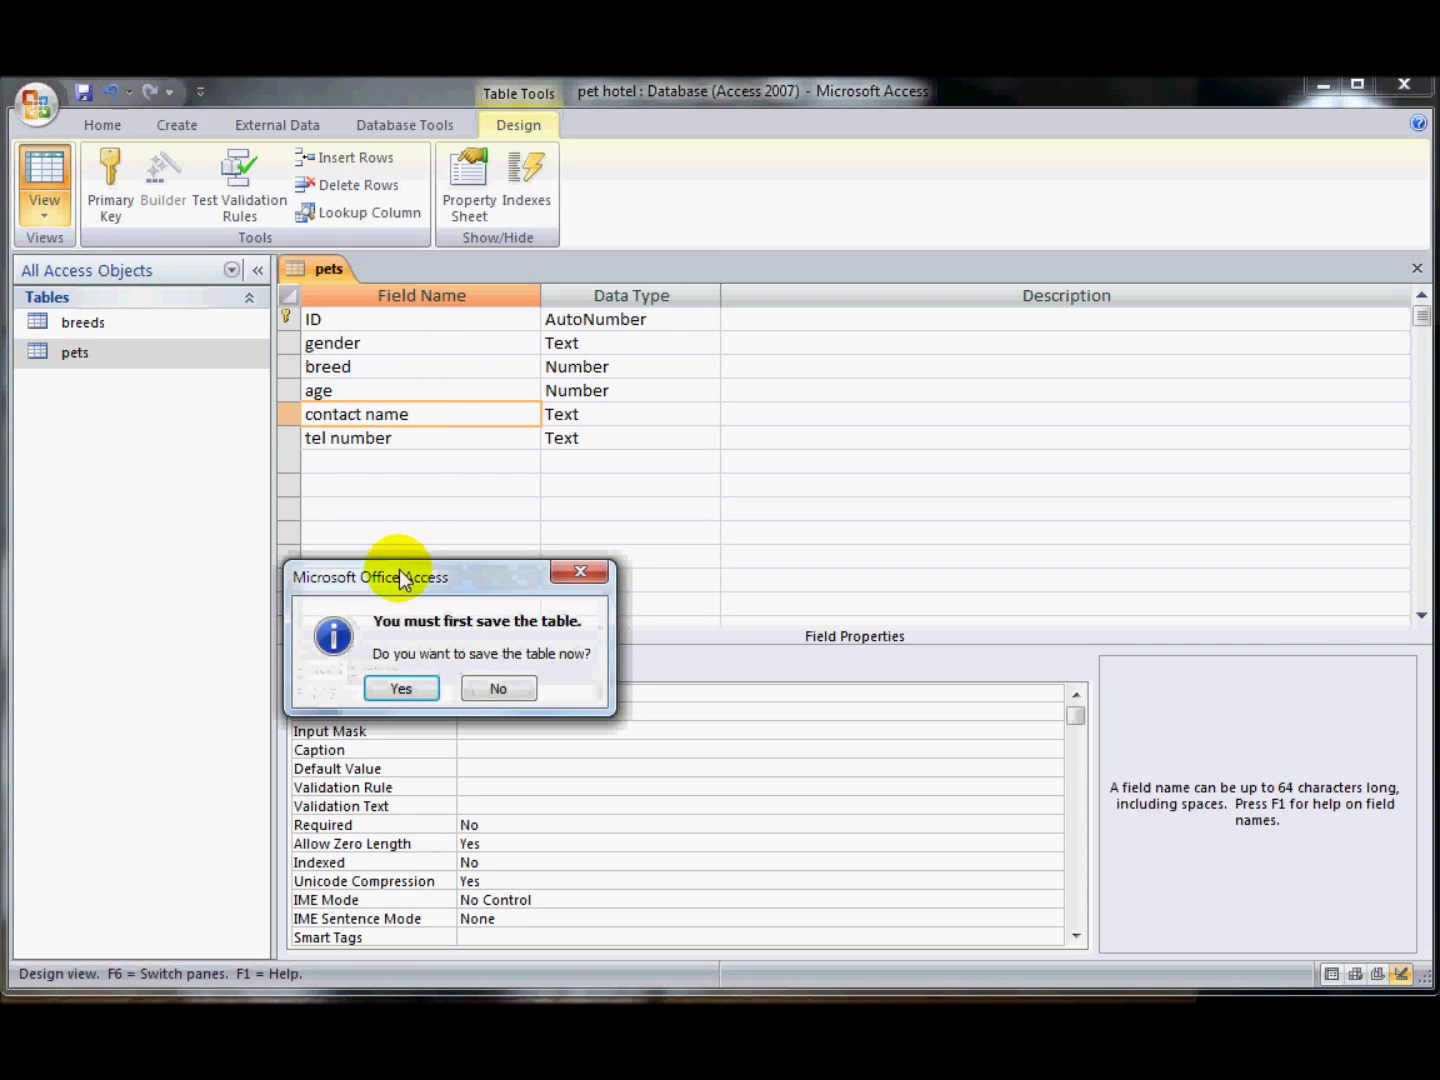
left_click(418, 687)
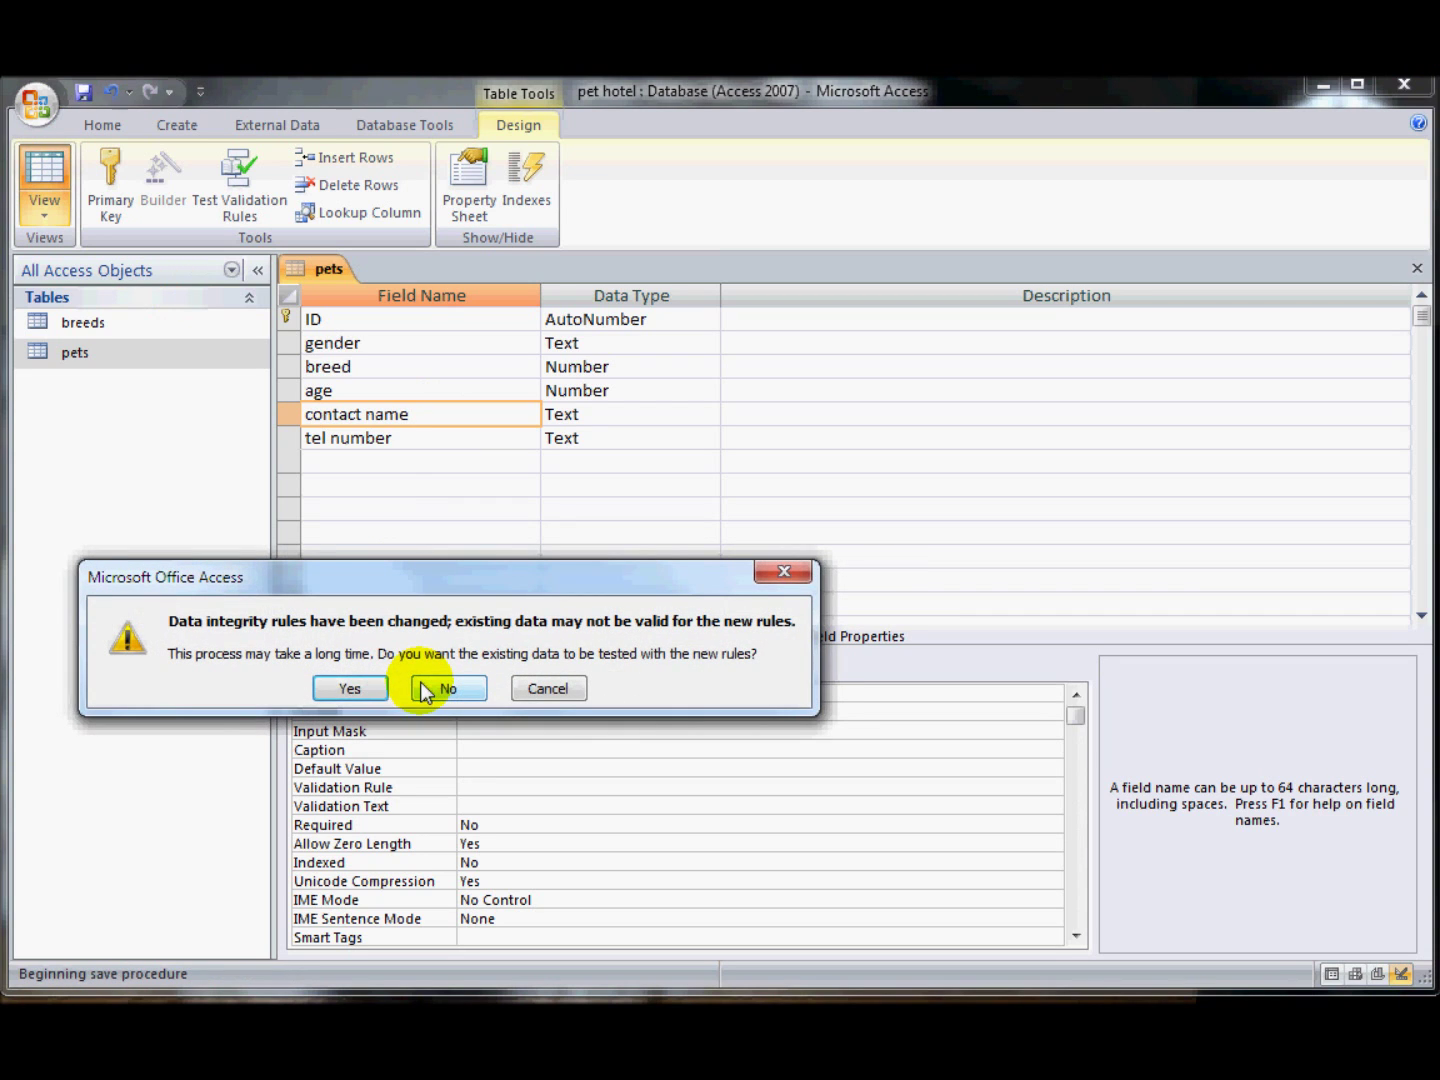
left_click(350, 689)
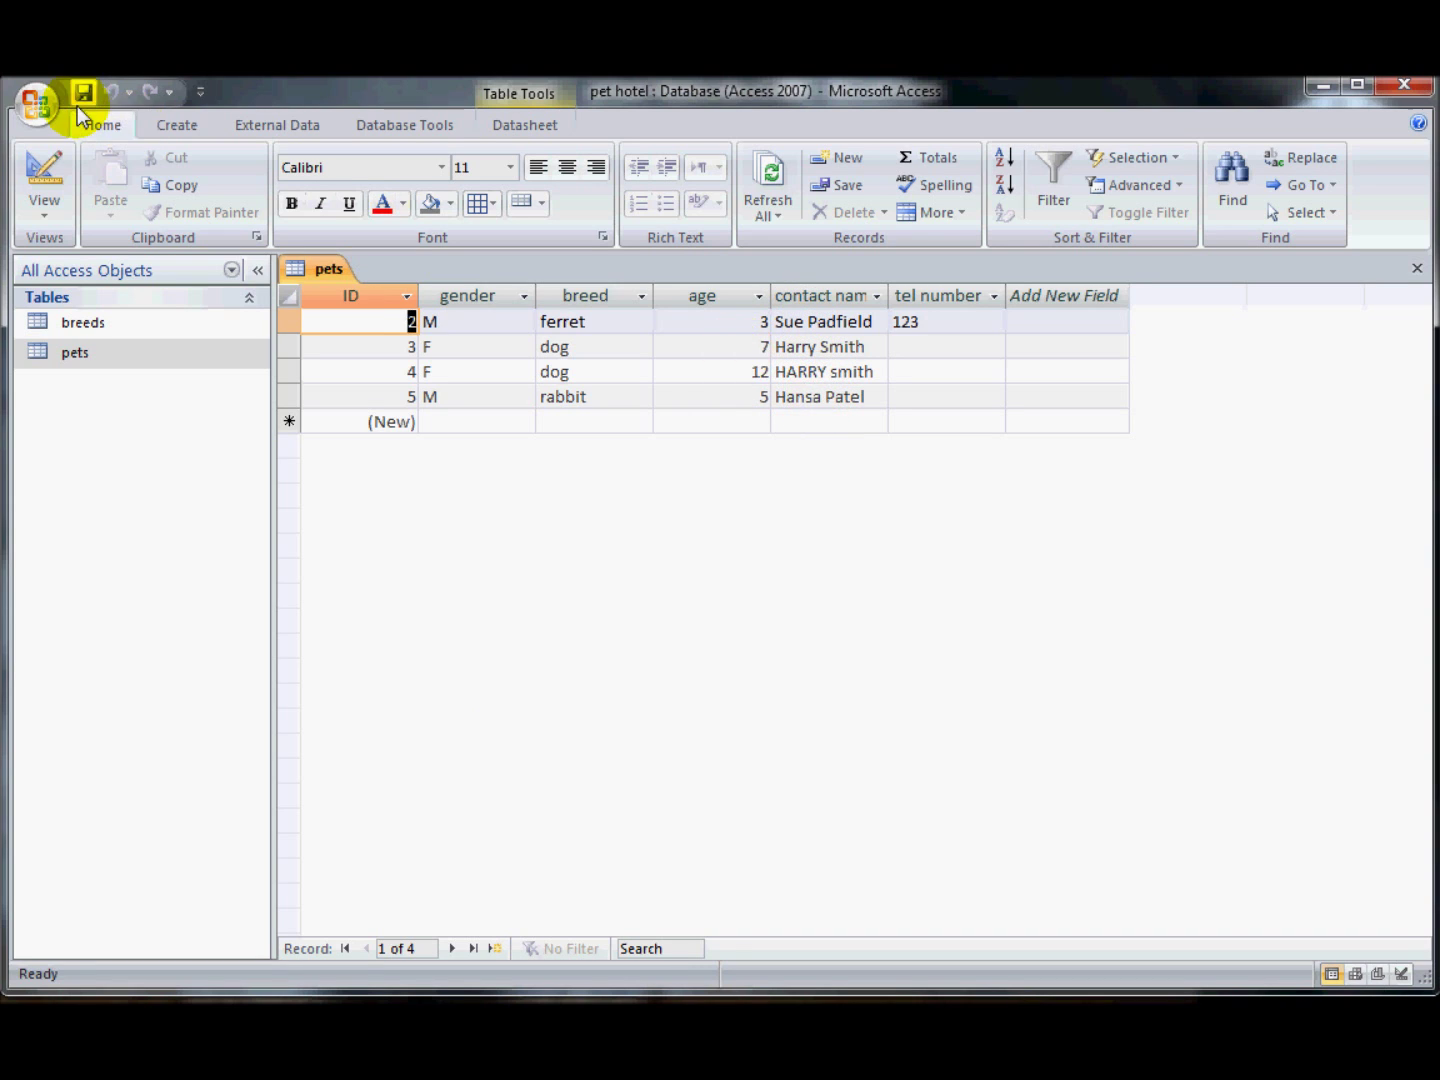
left_click(40, 183)
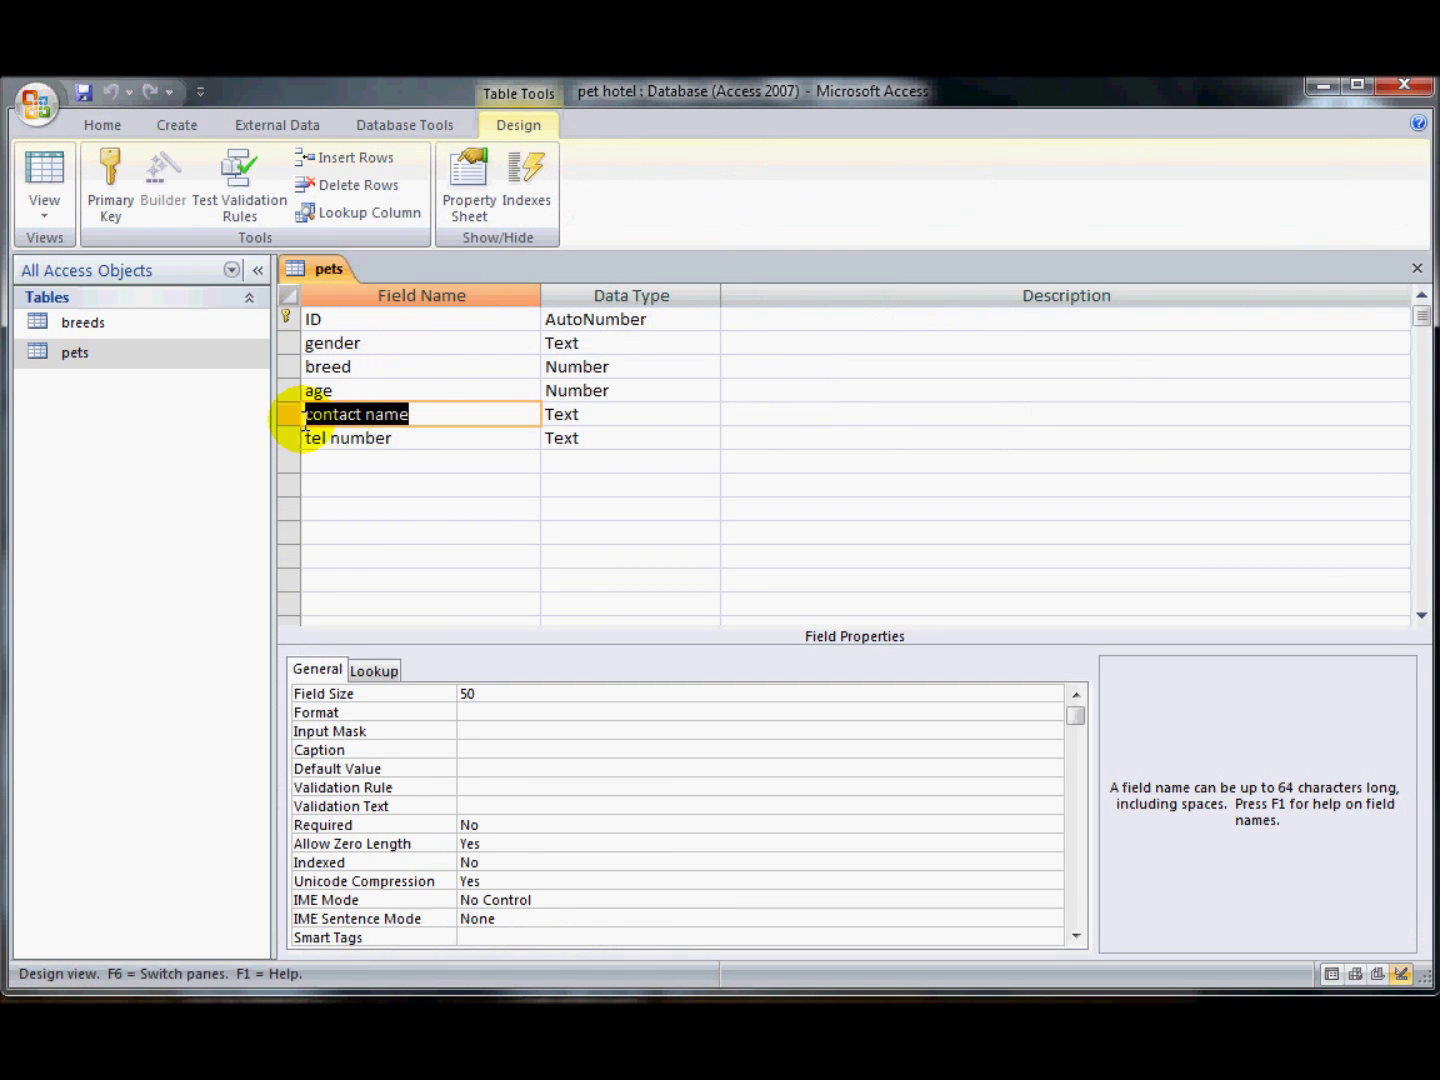
- Give contact name the > uppercase Format, then save and preview it in the datasheet
left_click(467, 712)
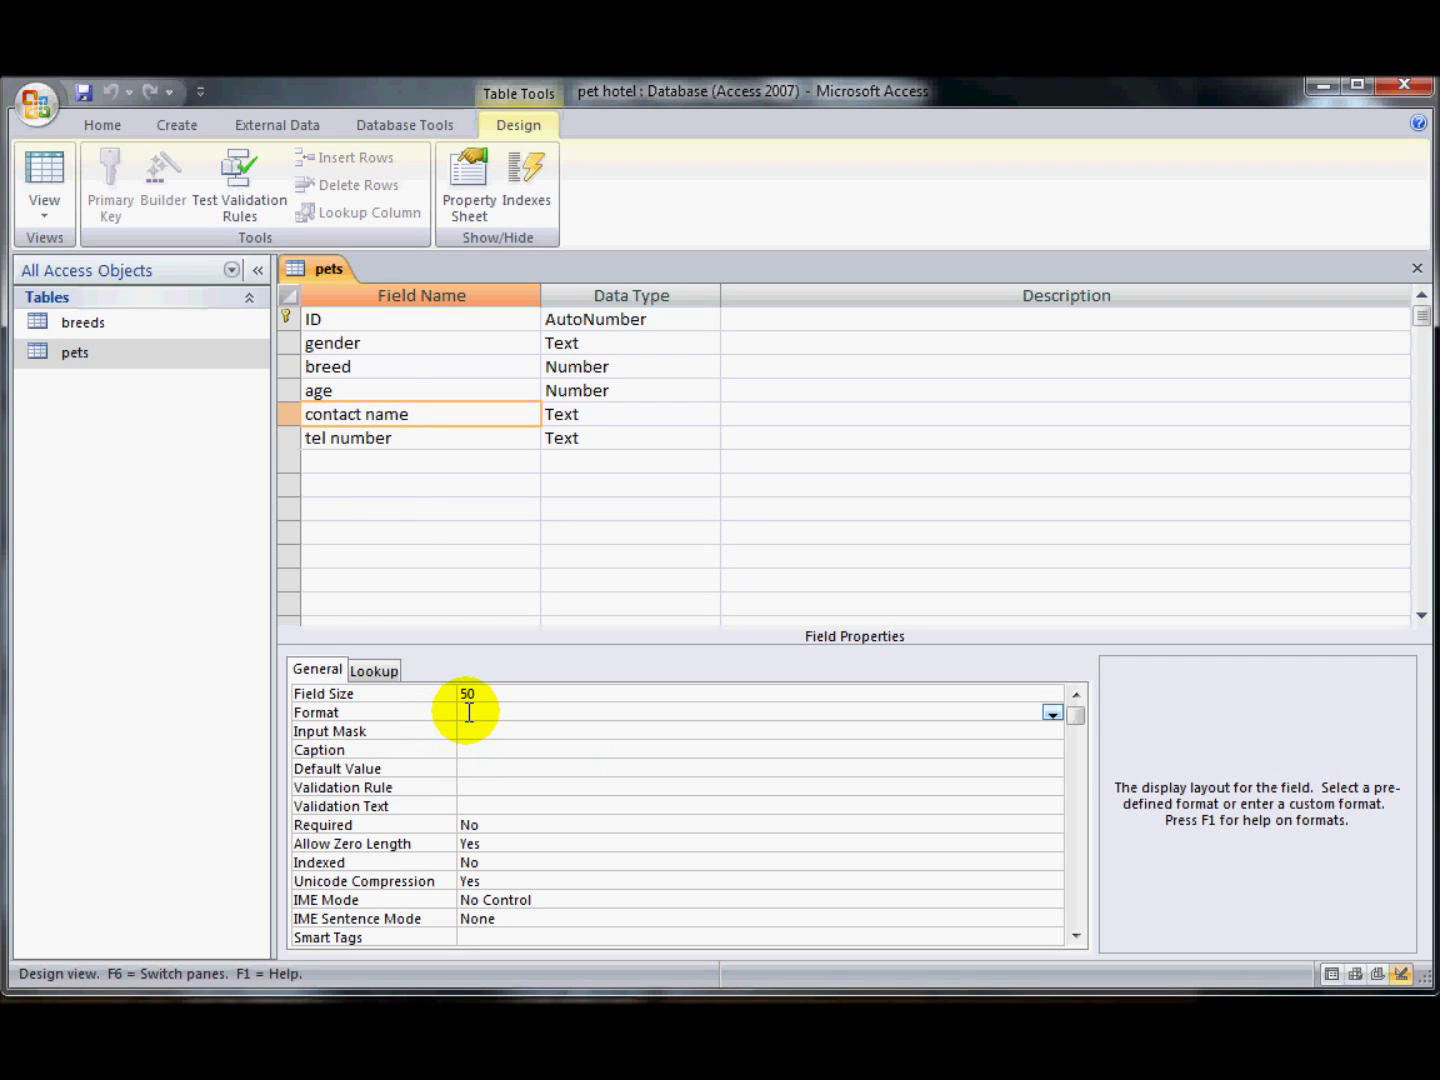
type(">")
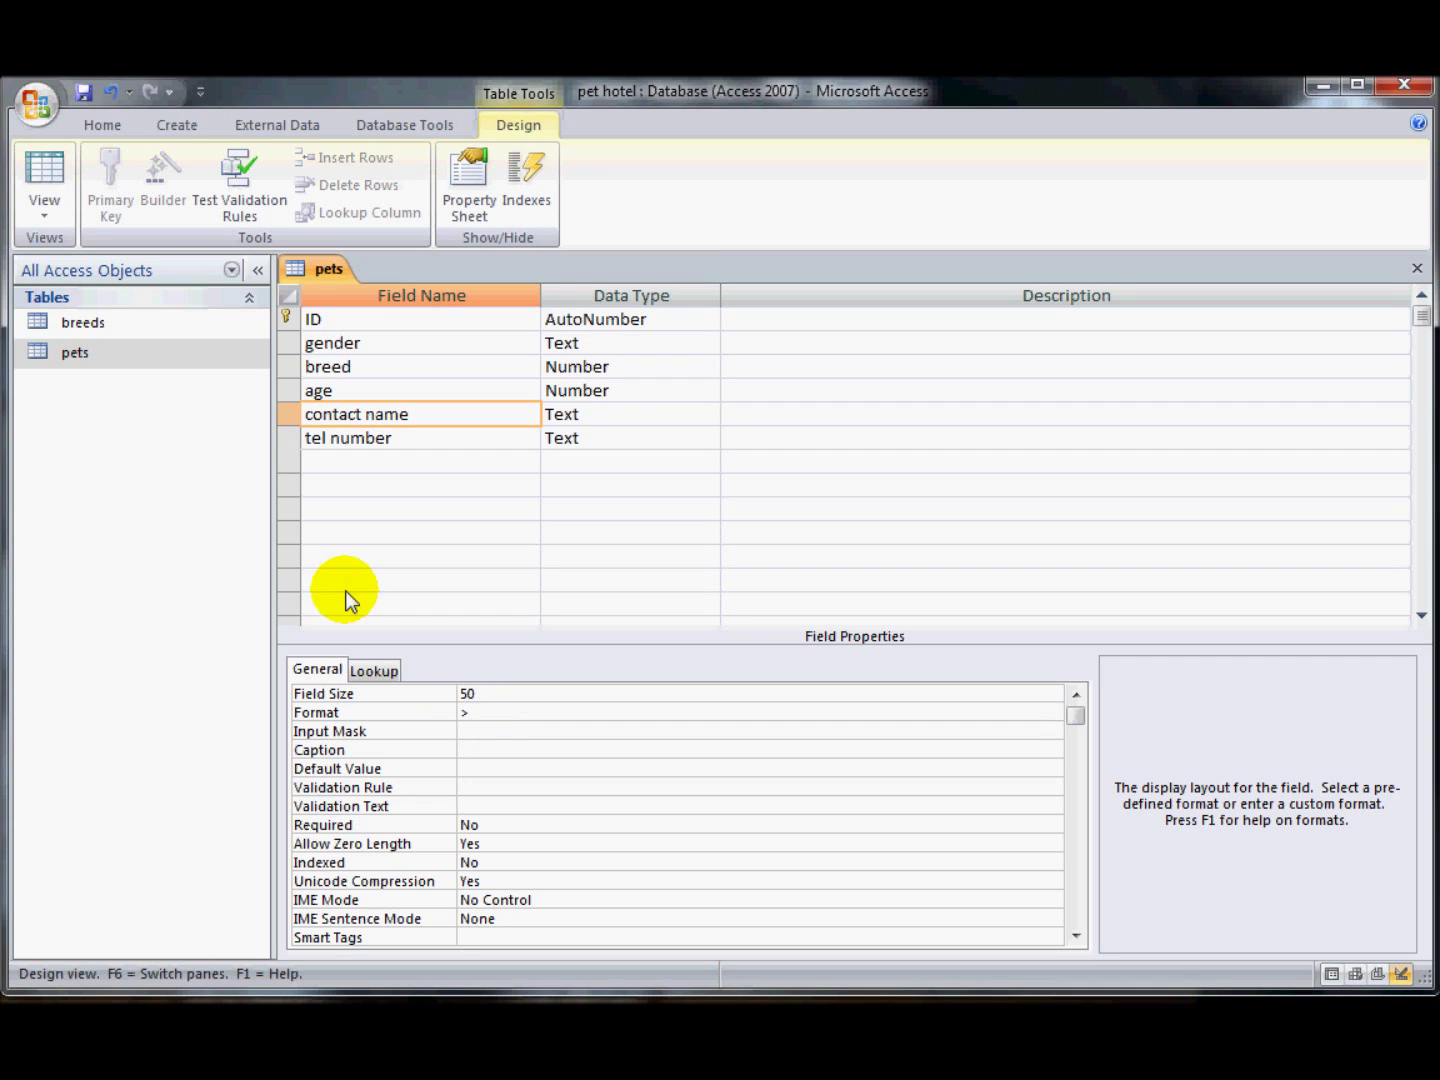
left_click(37, 171)
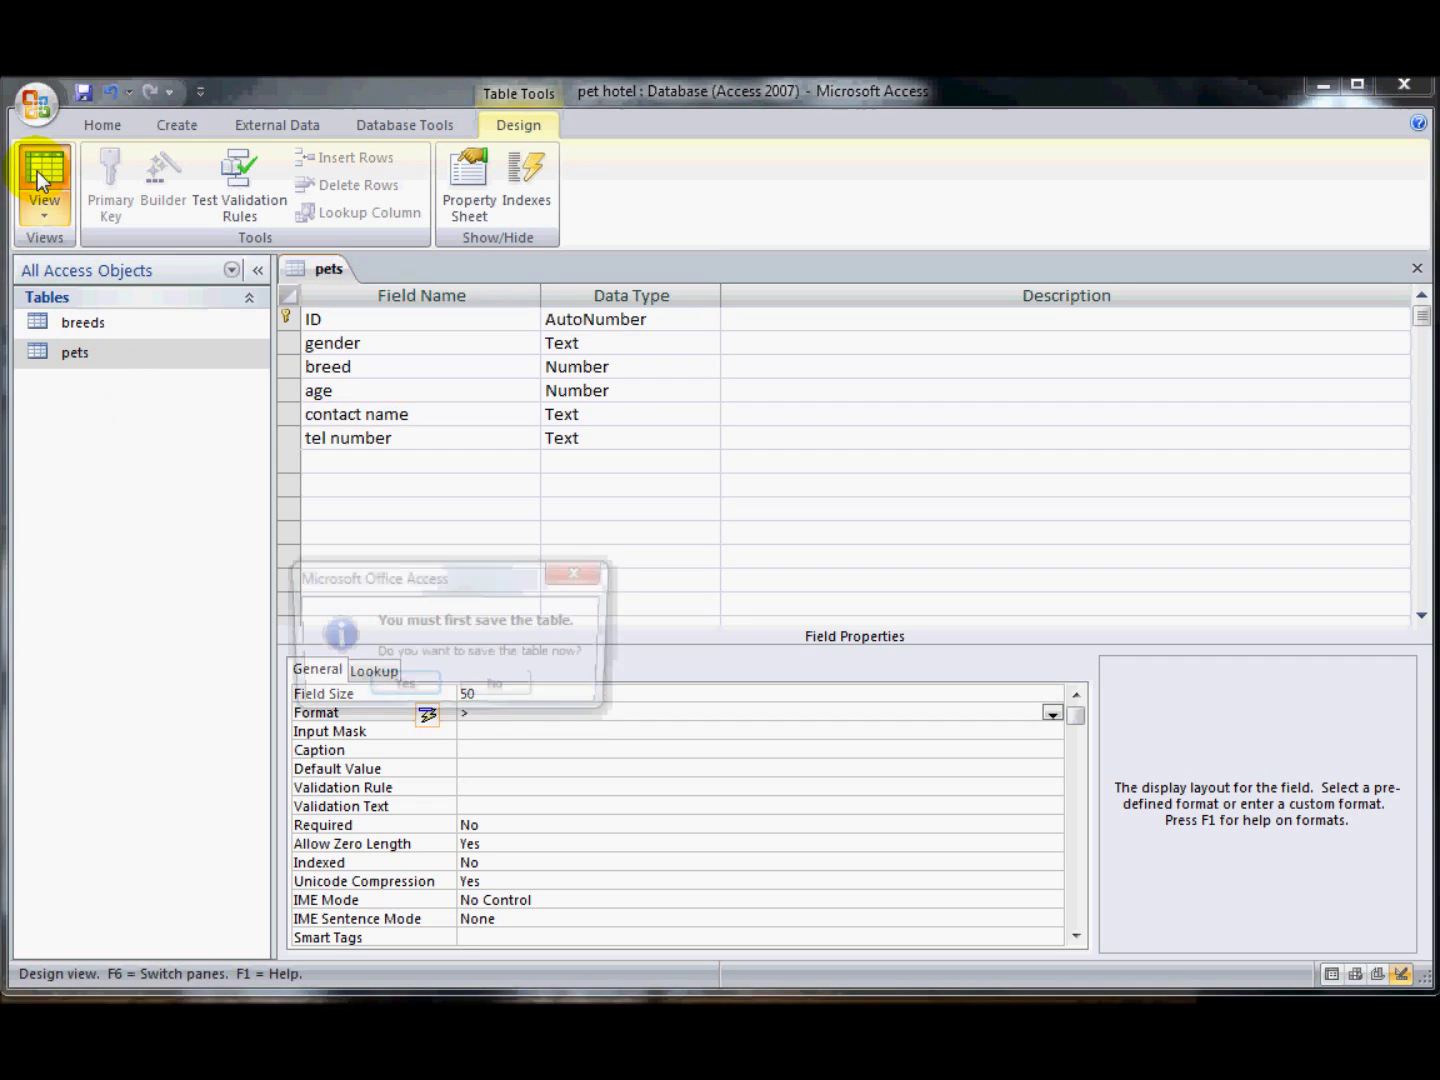
left_click(414, 688)
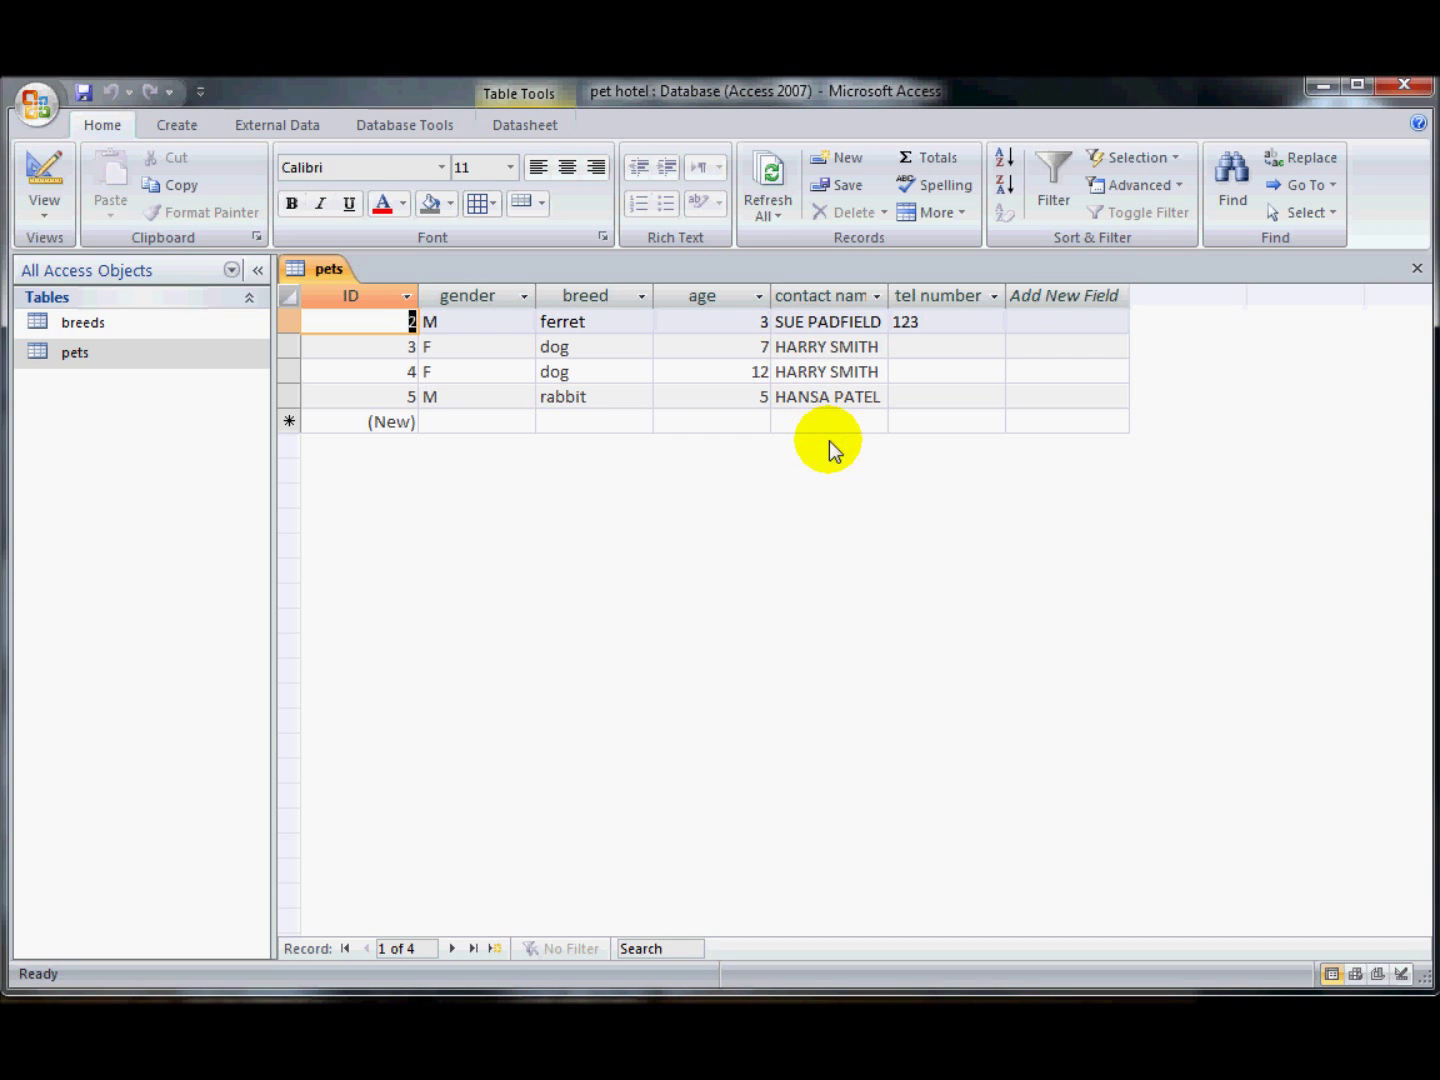
left_click(42, 166)
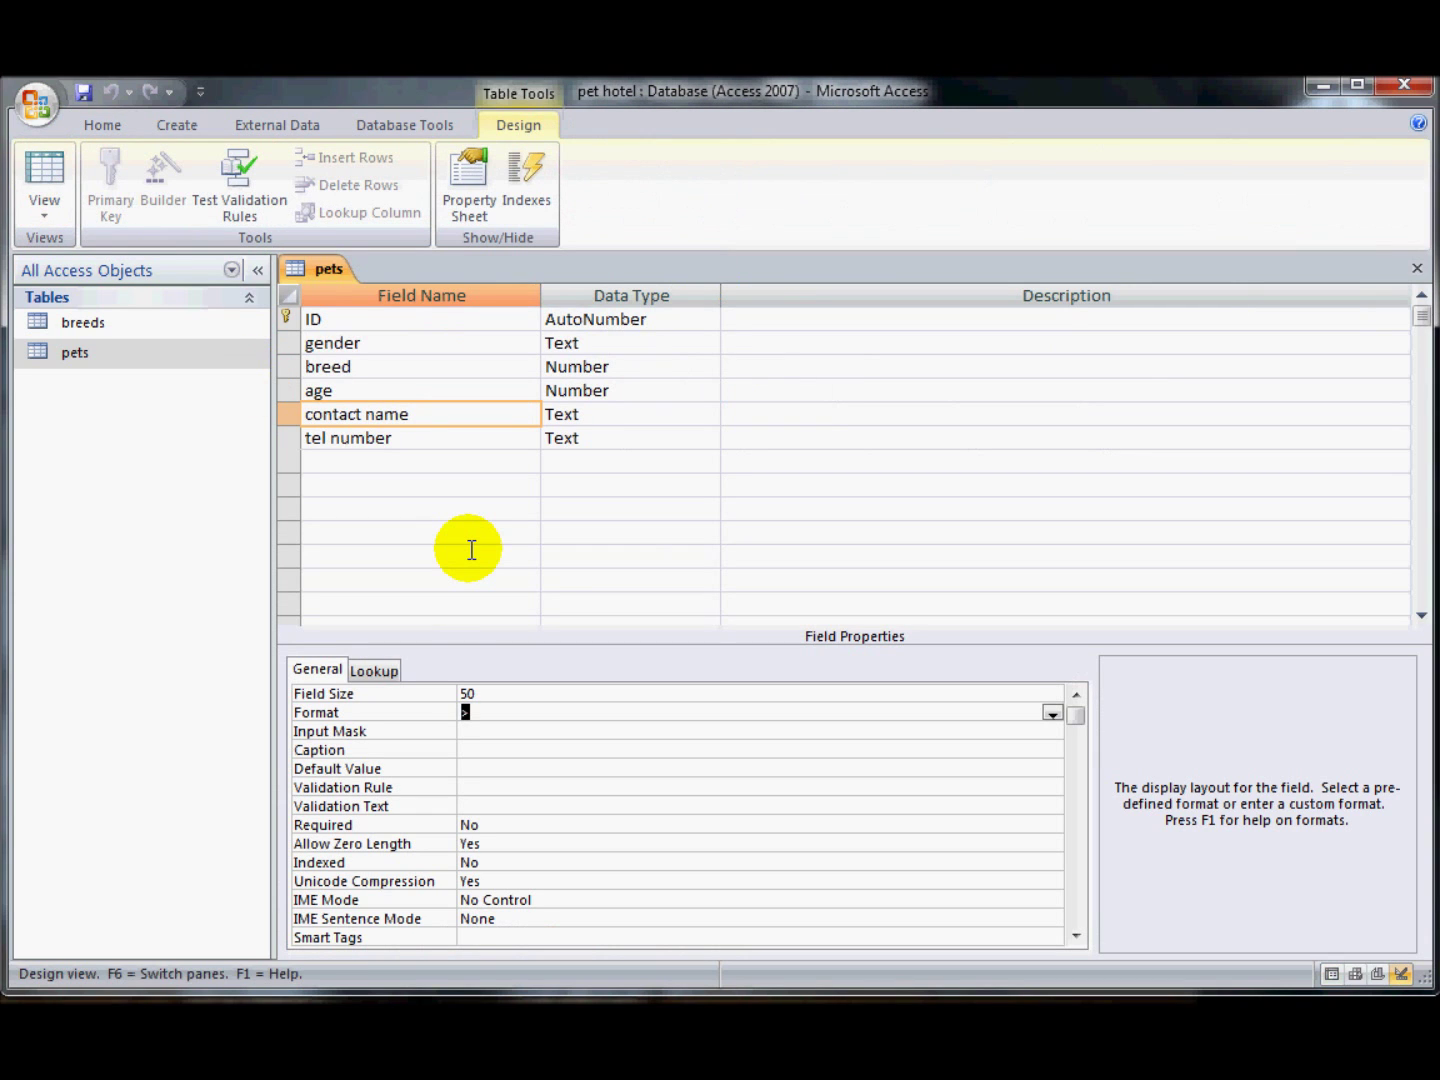
- Change the contact name Format to < for lowercase, save and preview it again
type("<")
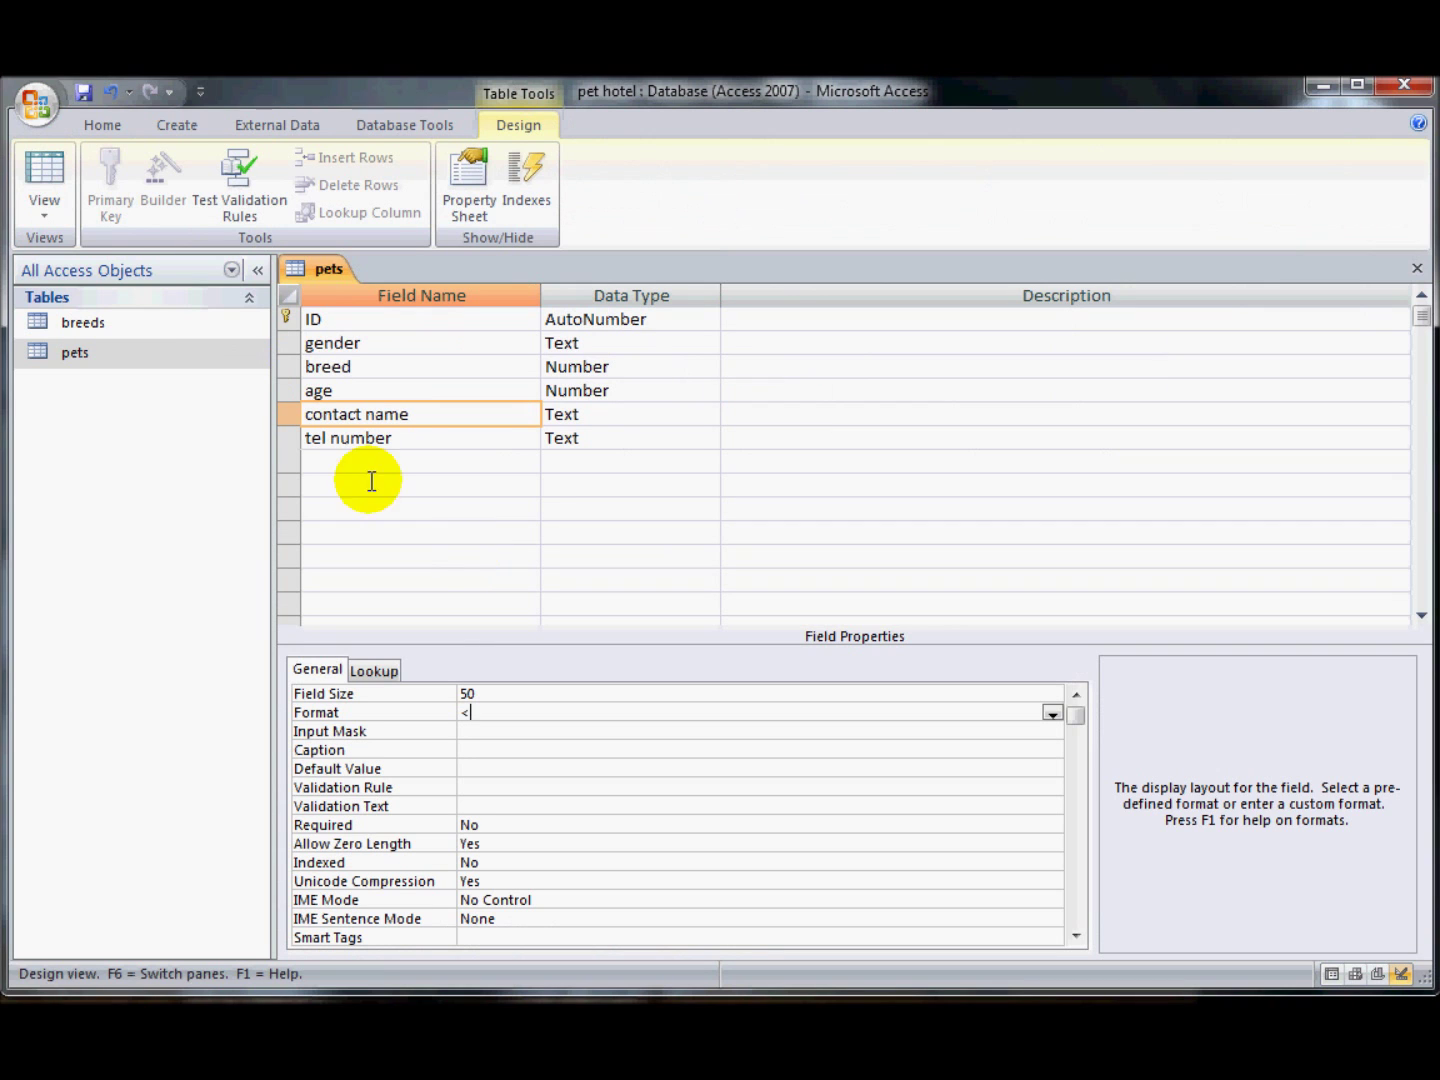
left_click(47, 166)
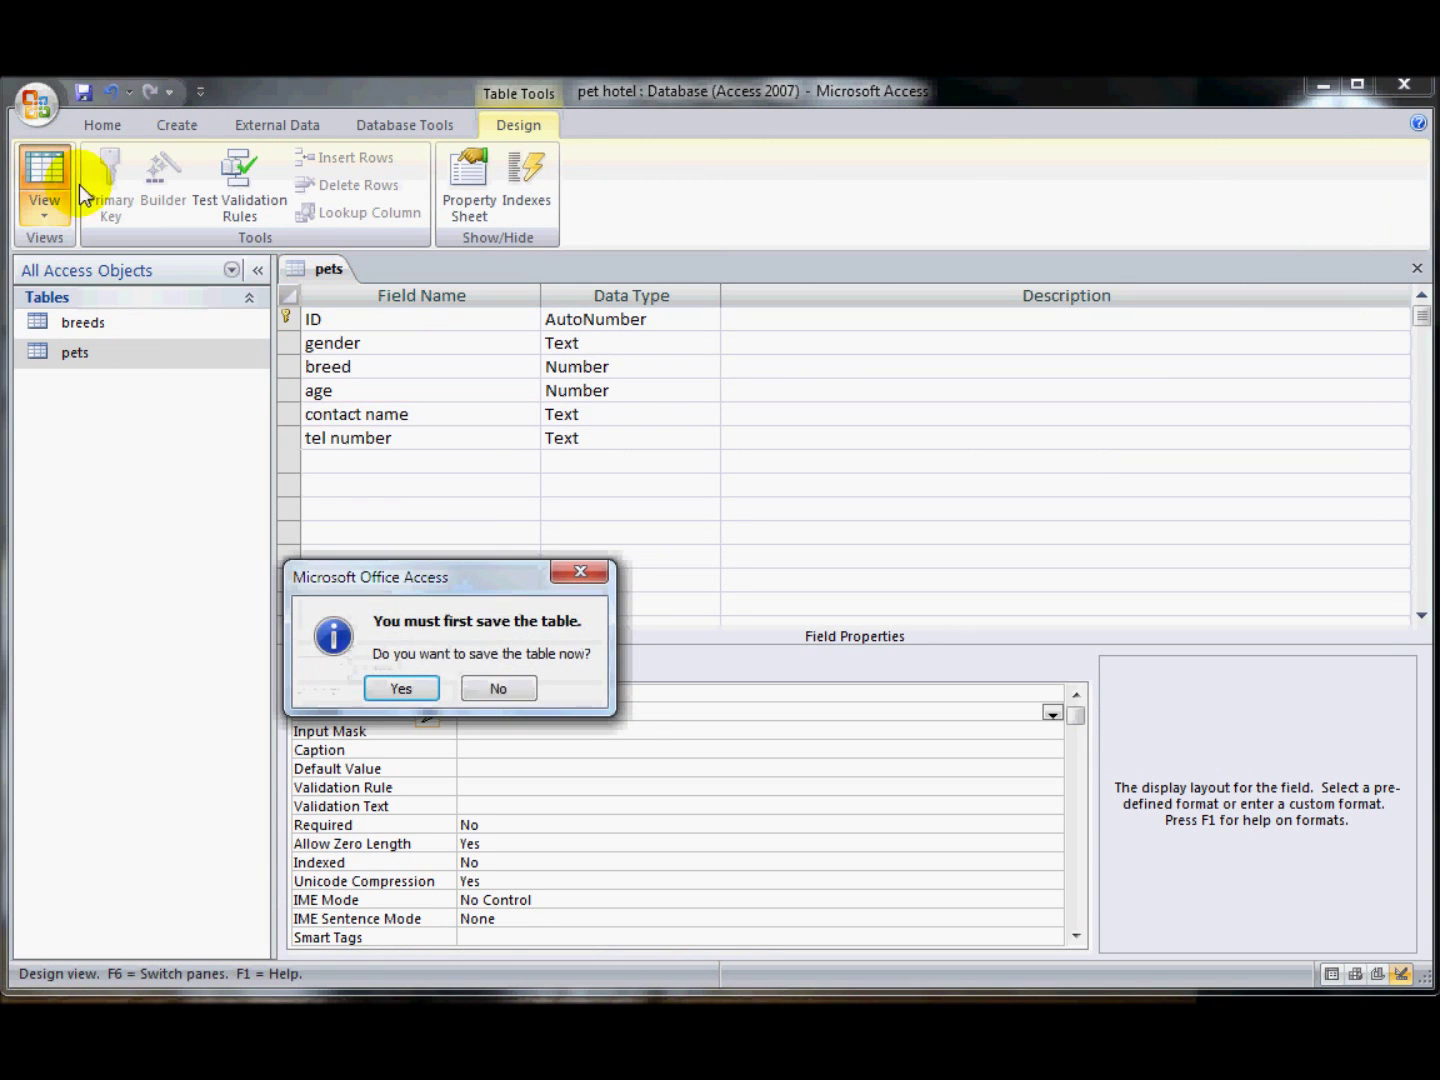
left_click(401, 688)
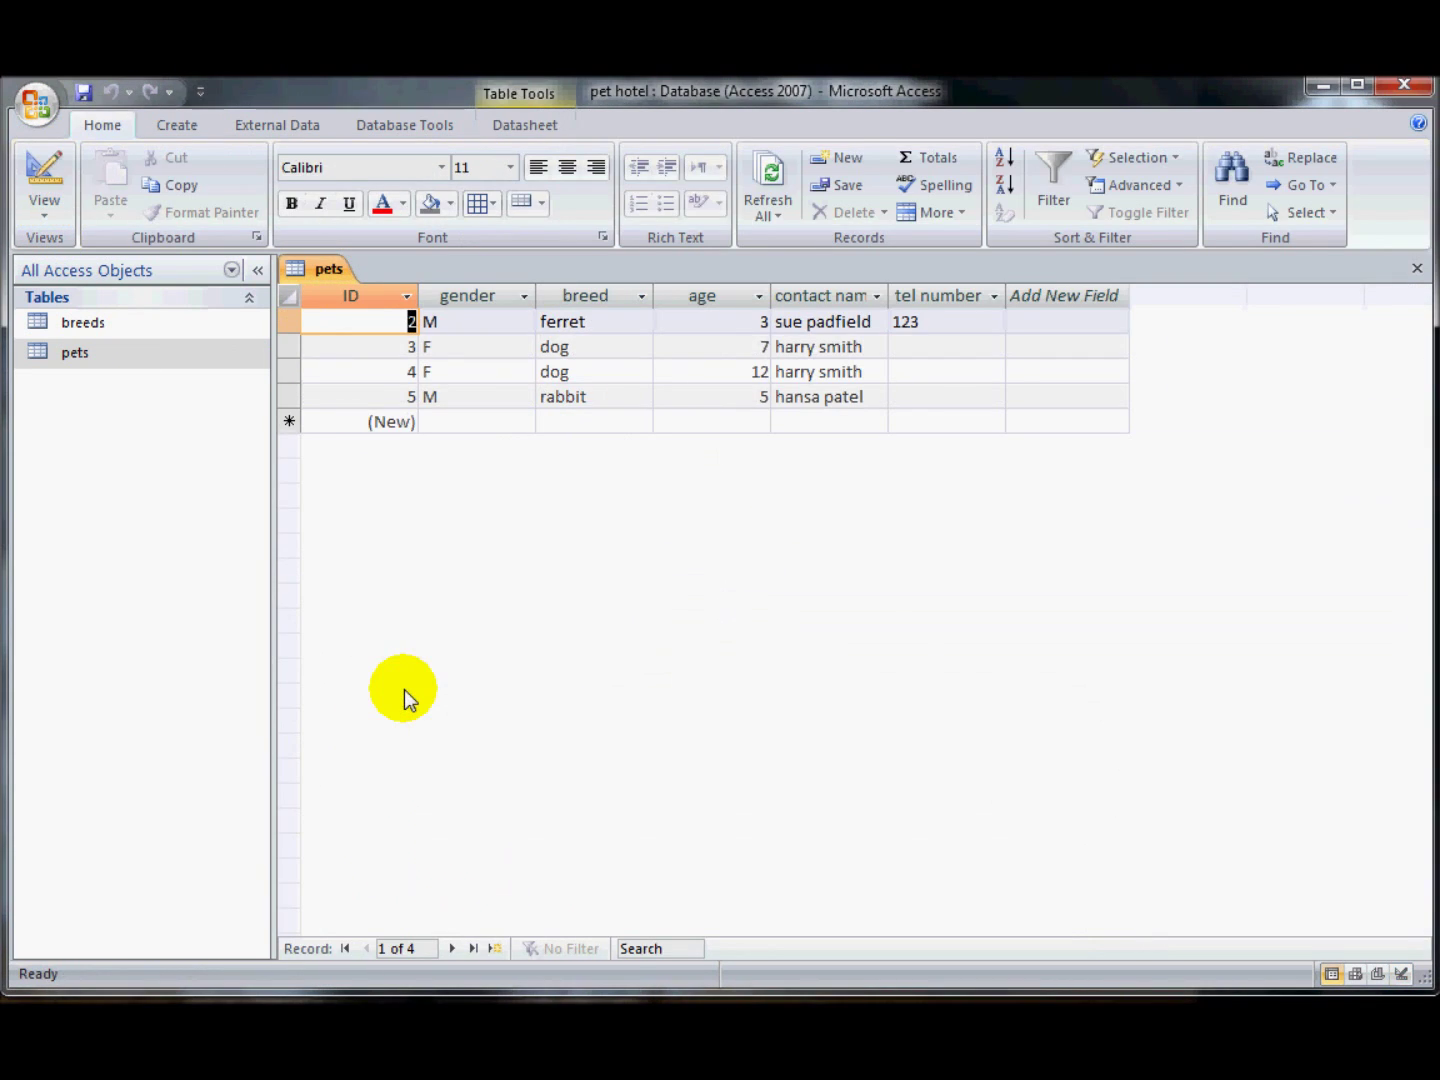
left_click(37, 173)
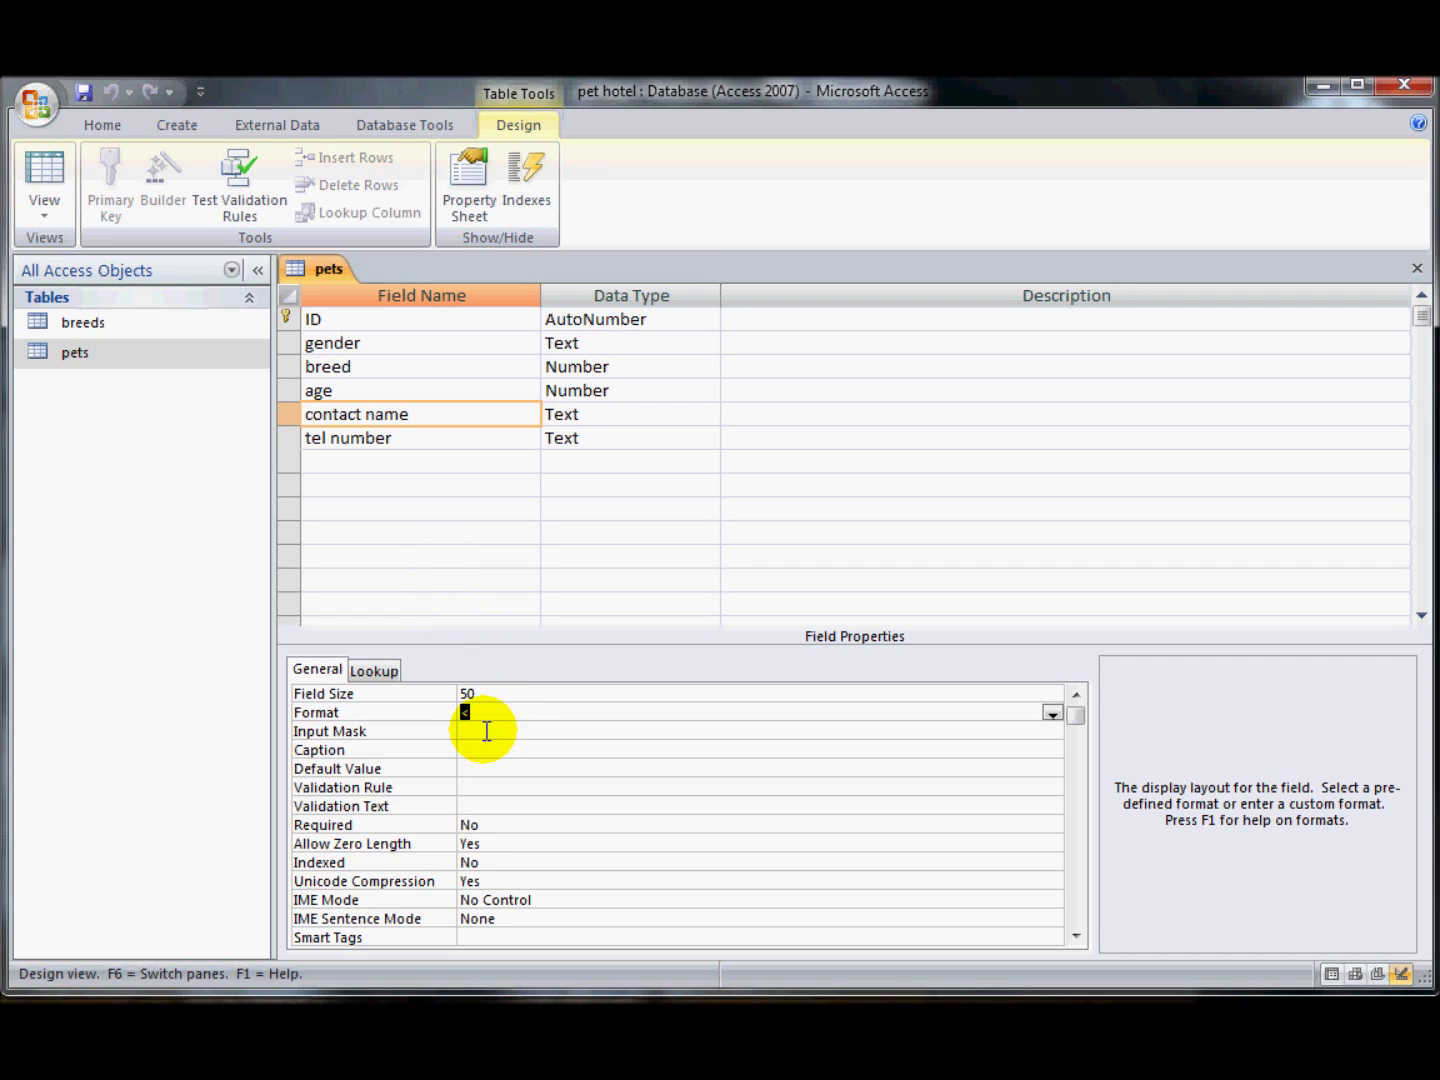
left_click(313, 441)
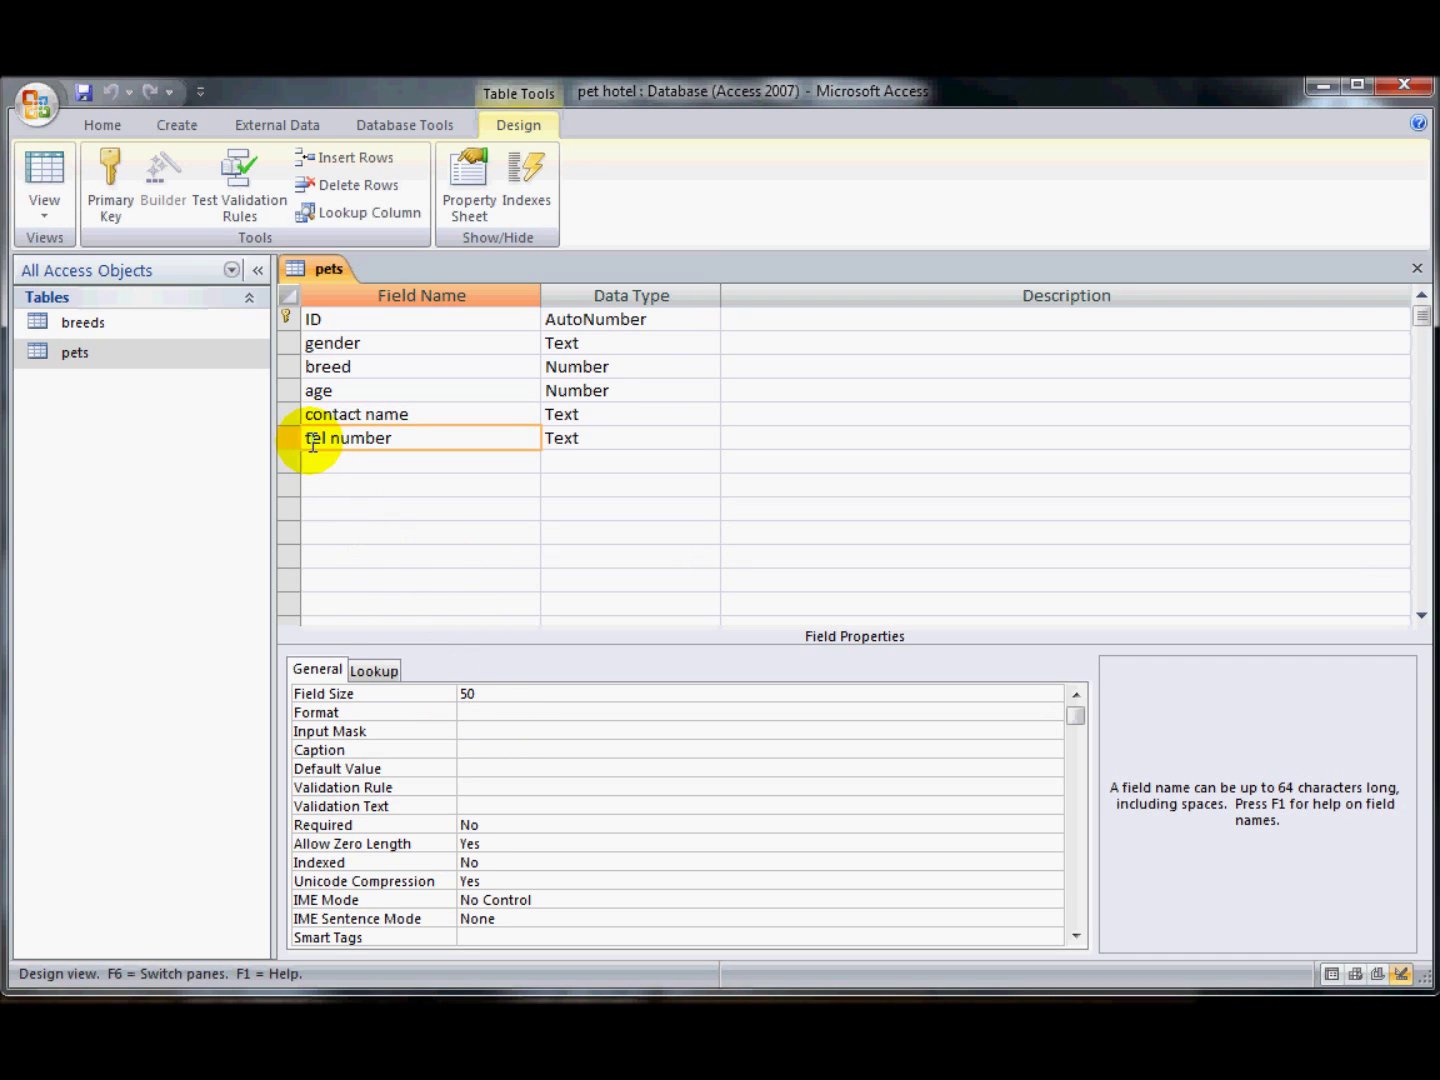
left_click(517, 729)
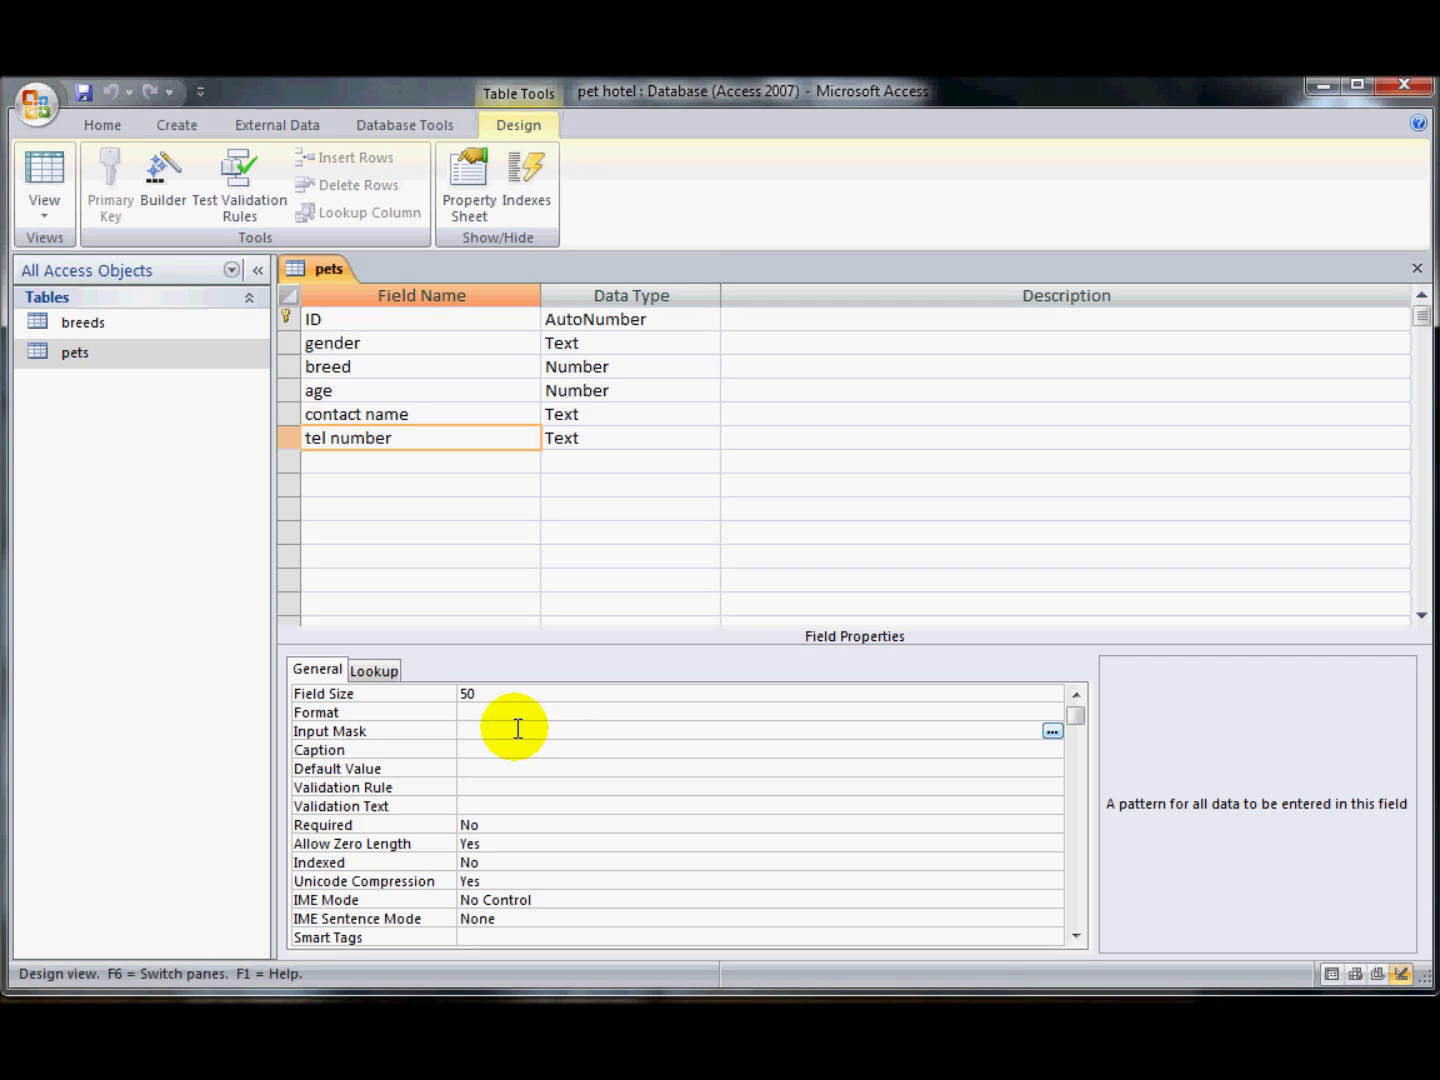
type("9999 999999")
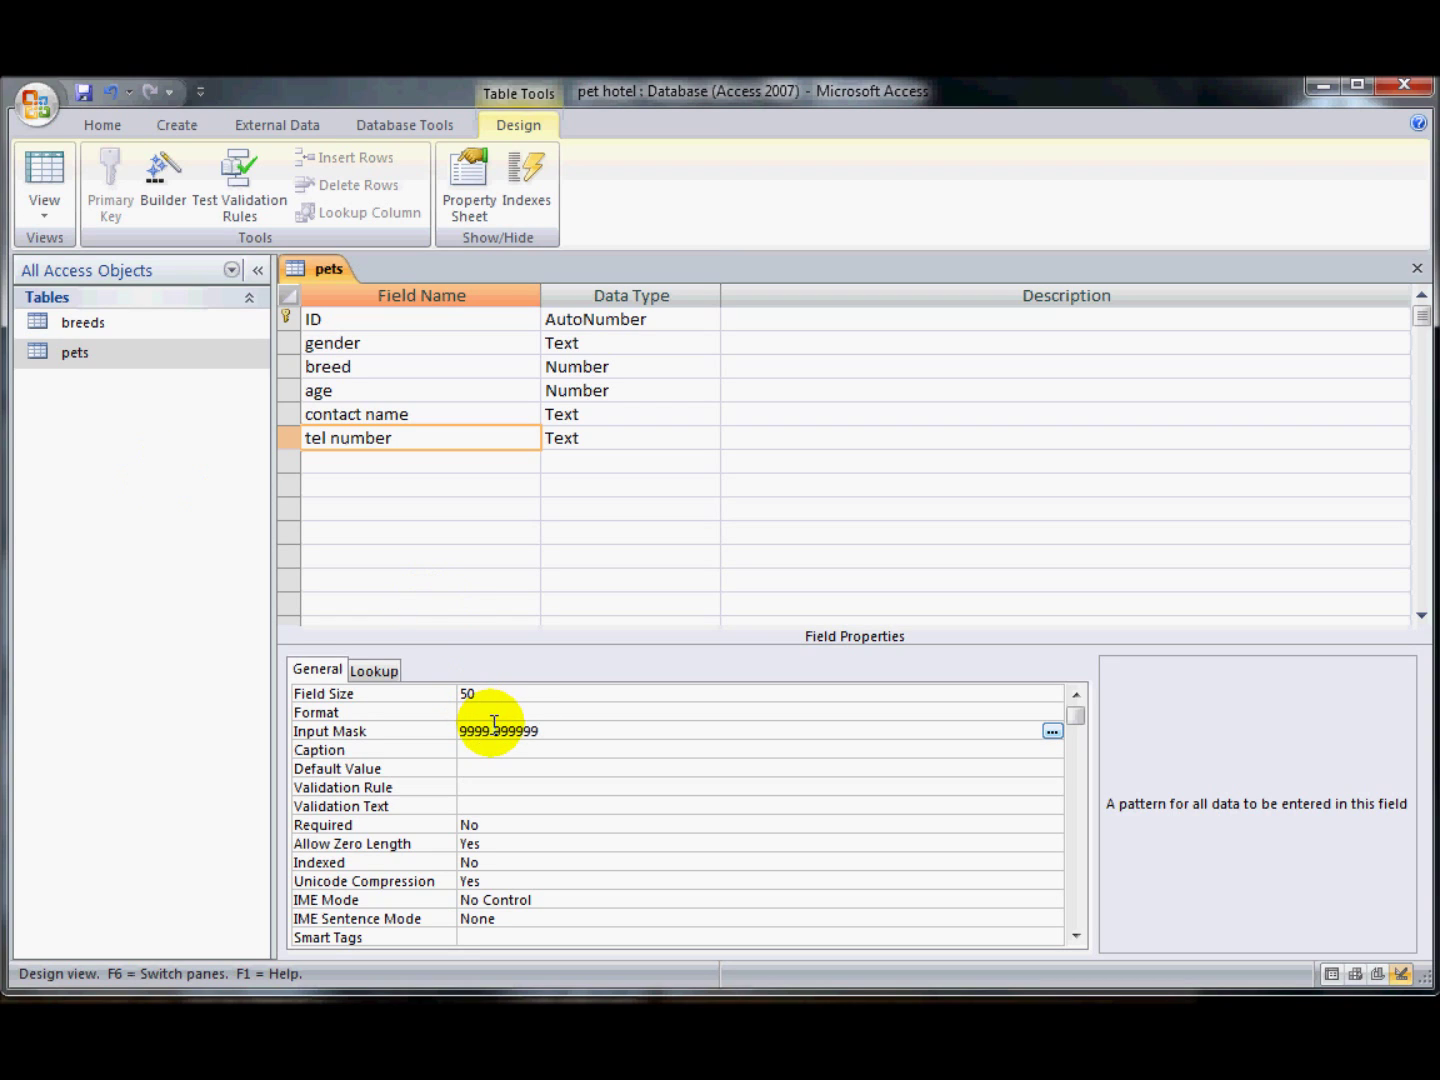
key("BackSpace")
key("BackSpace")
key("BackSpace")
key("BackSpace")
key("BackSpace")
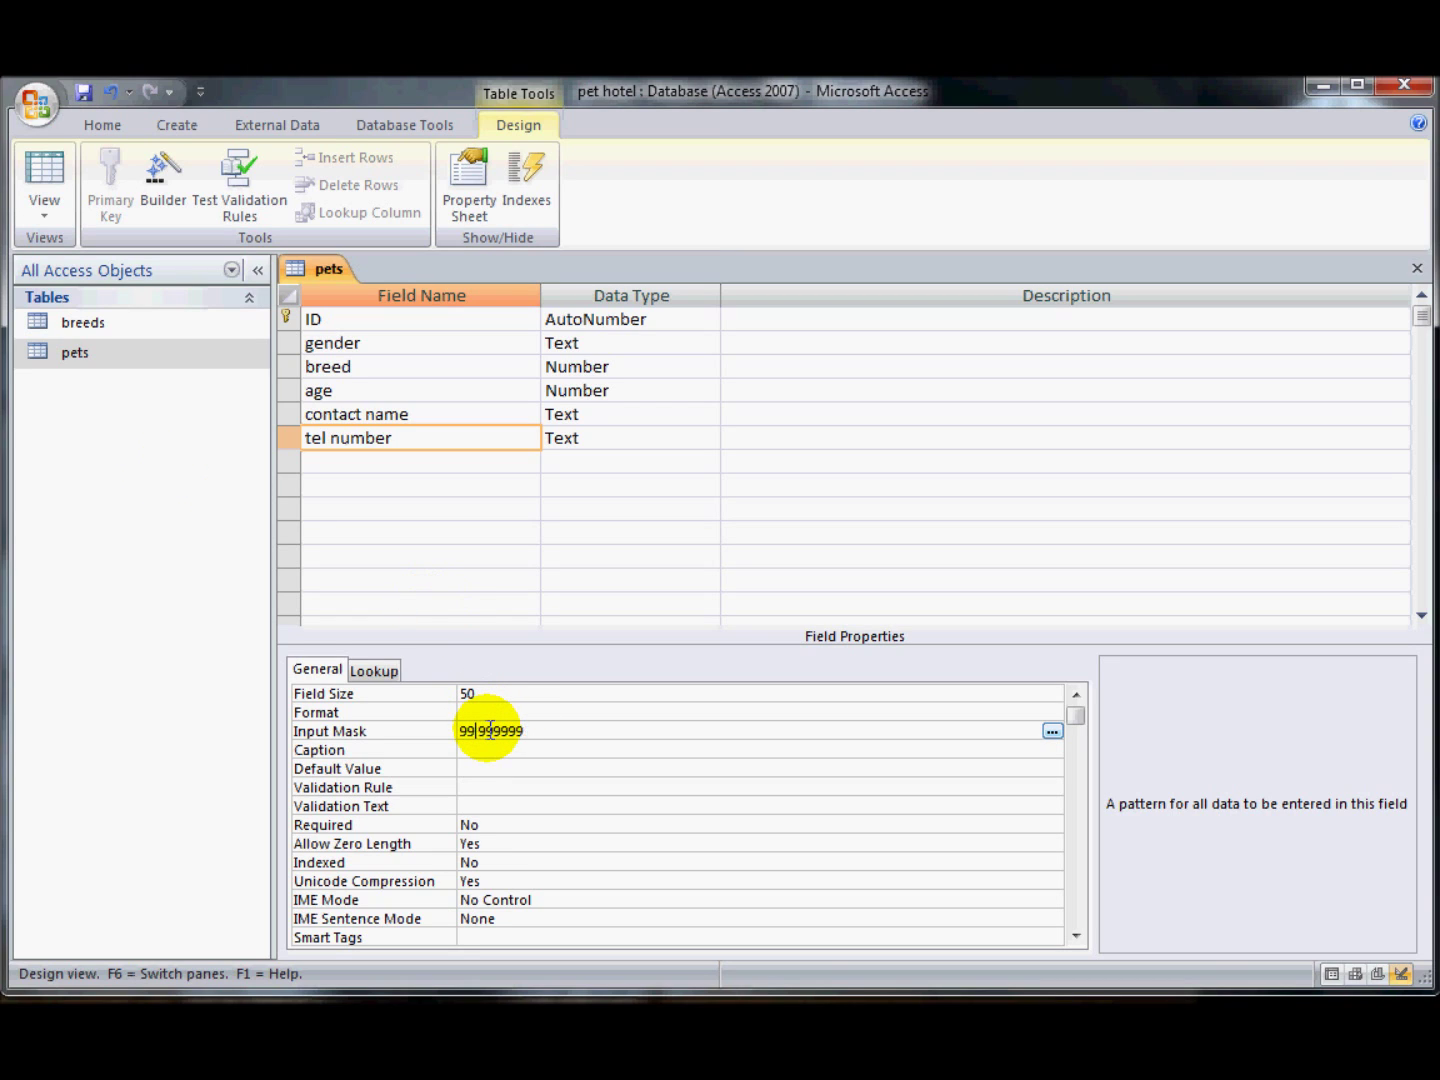
type("0000")
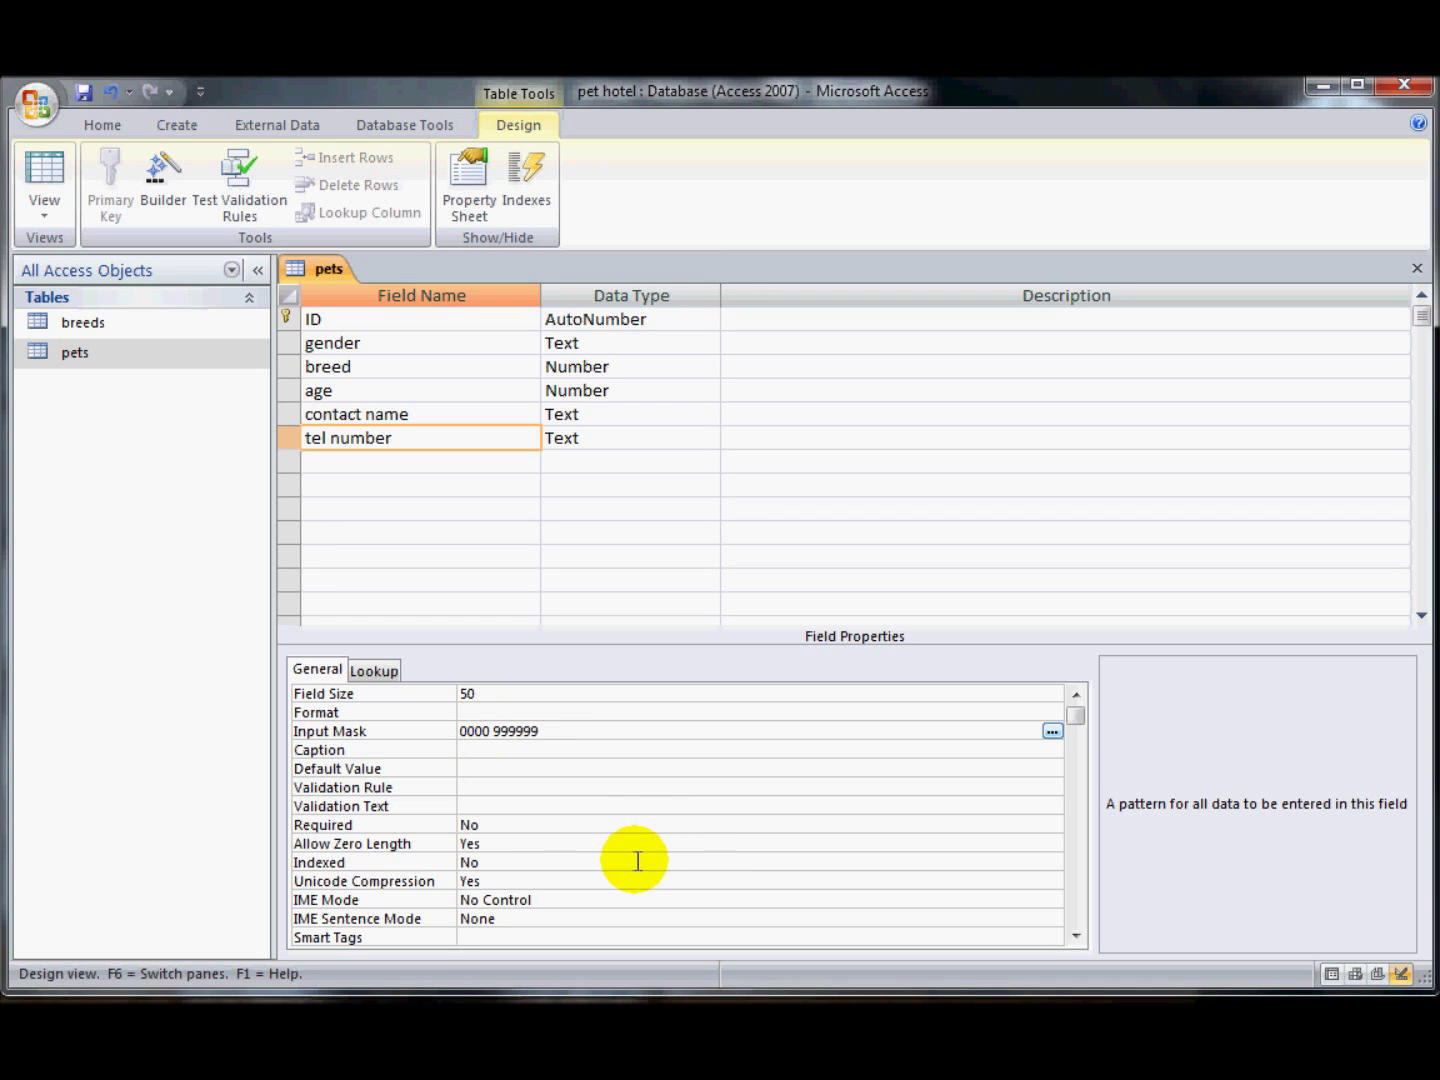
left_click(43, 172)
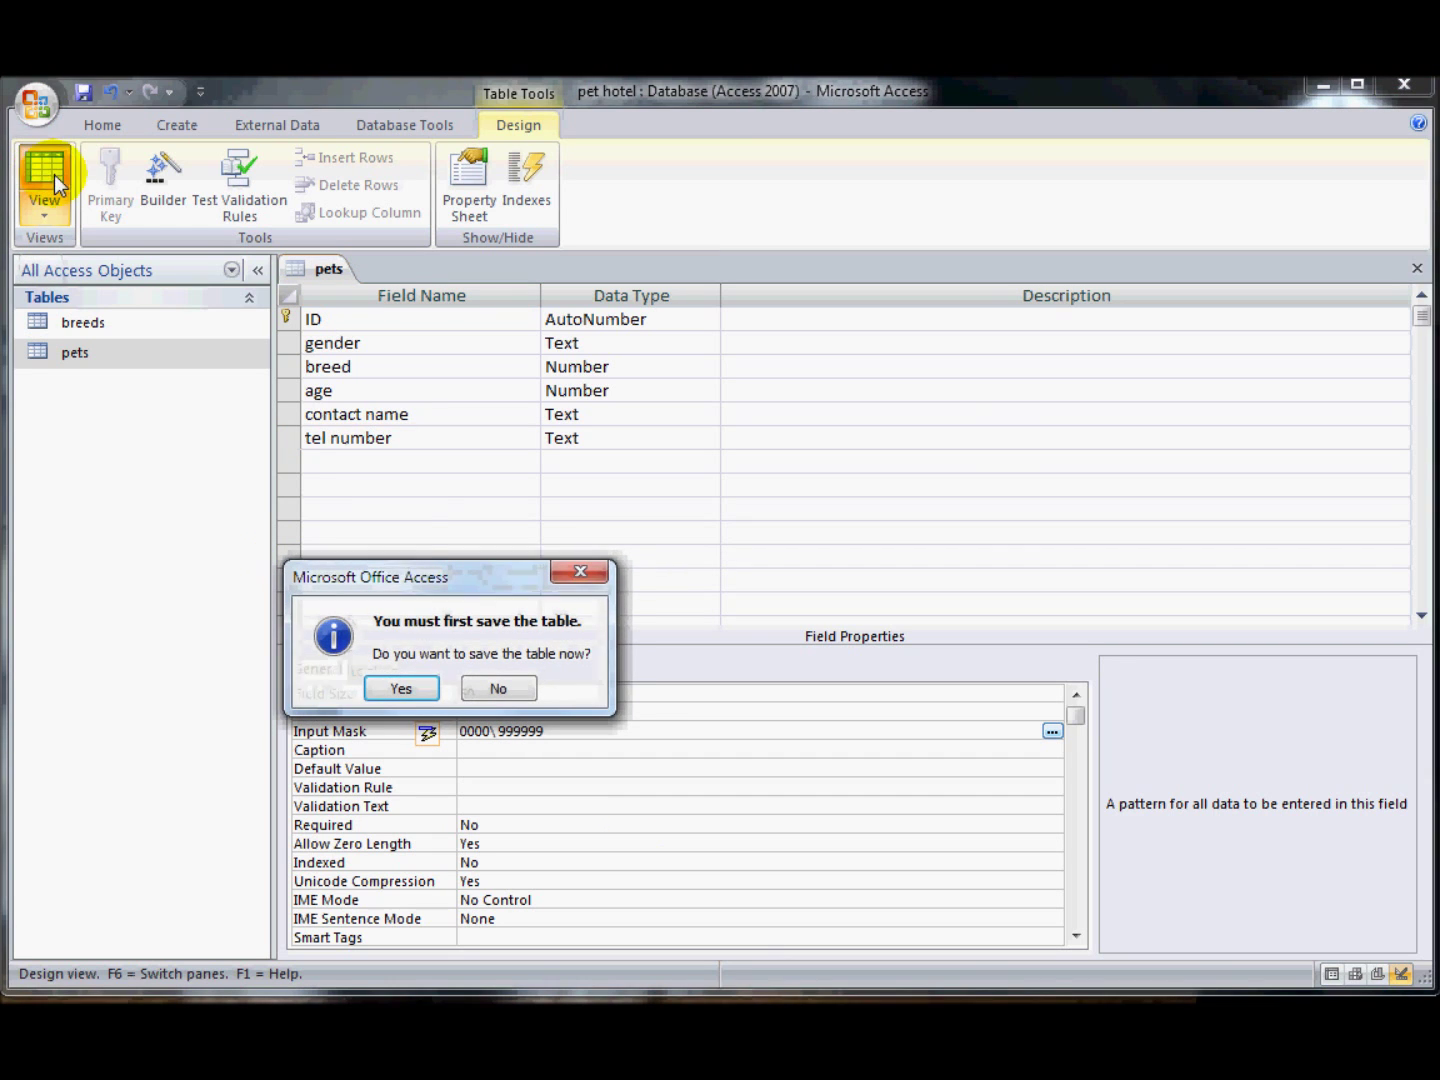
- Save the table and confirm the mask rejects the too-short tel number 123
left_click(418, 680)
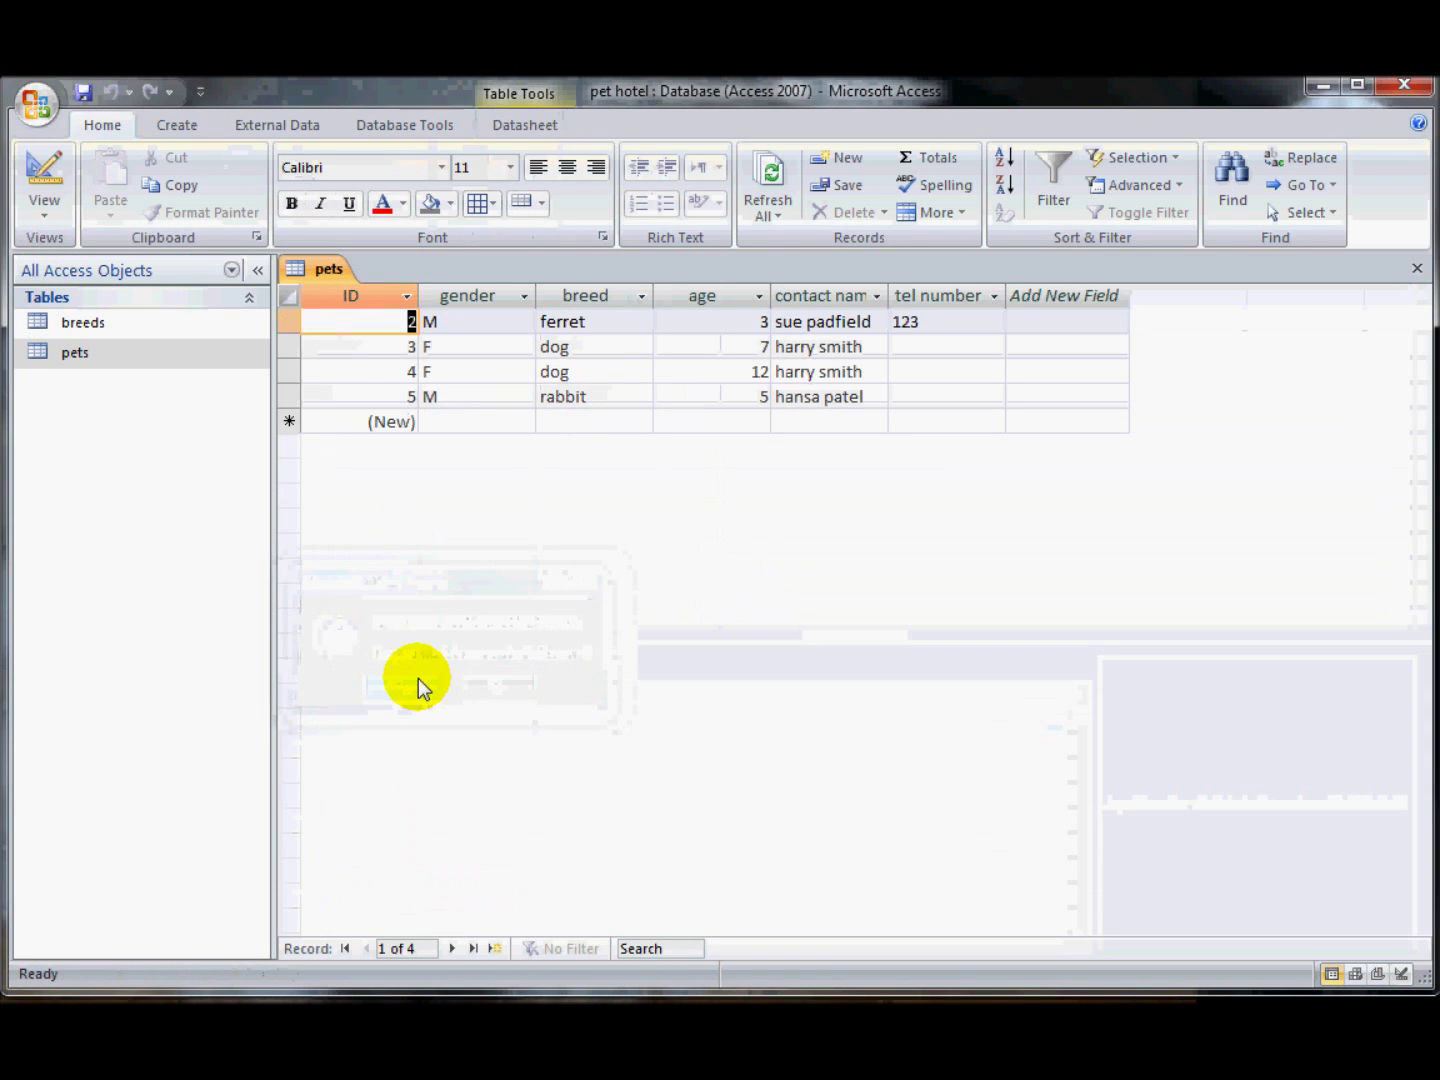
left_click(922, 321)
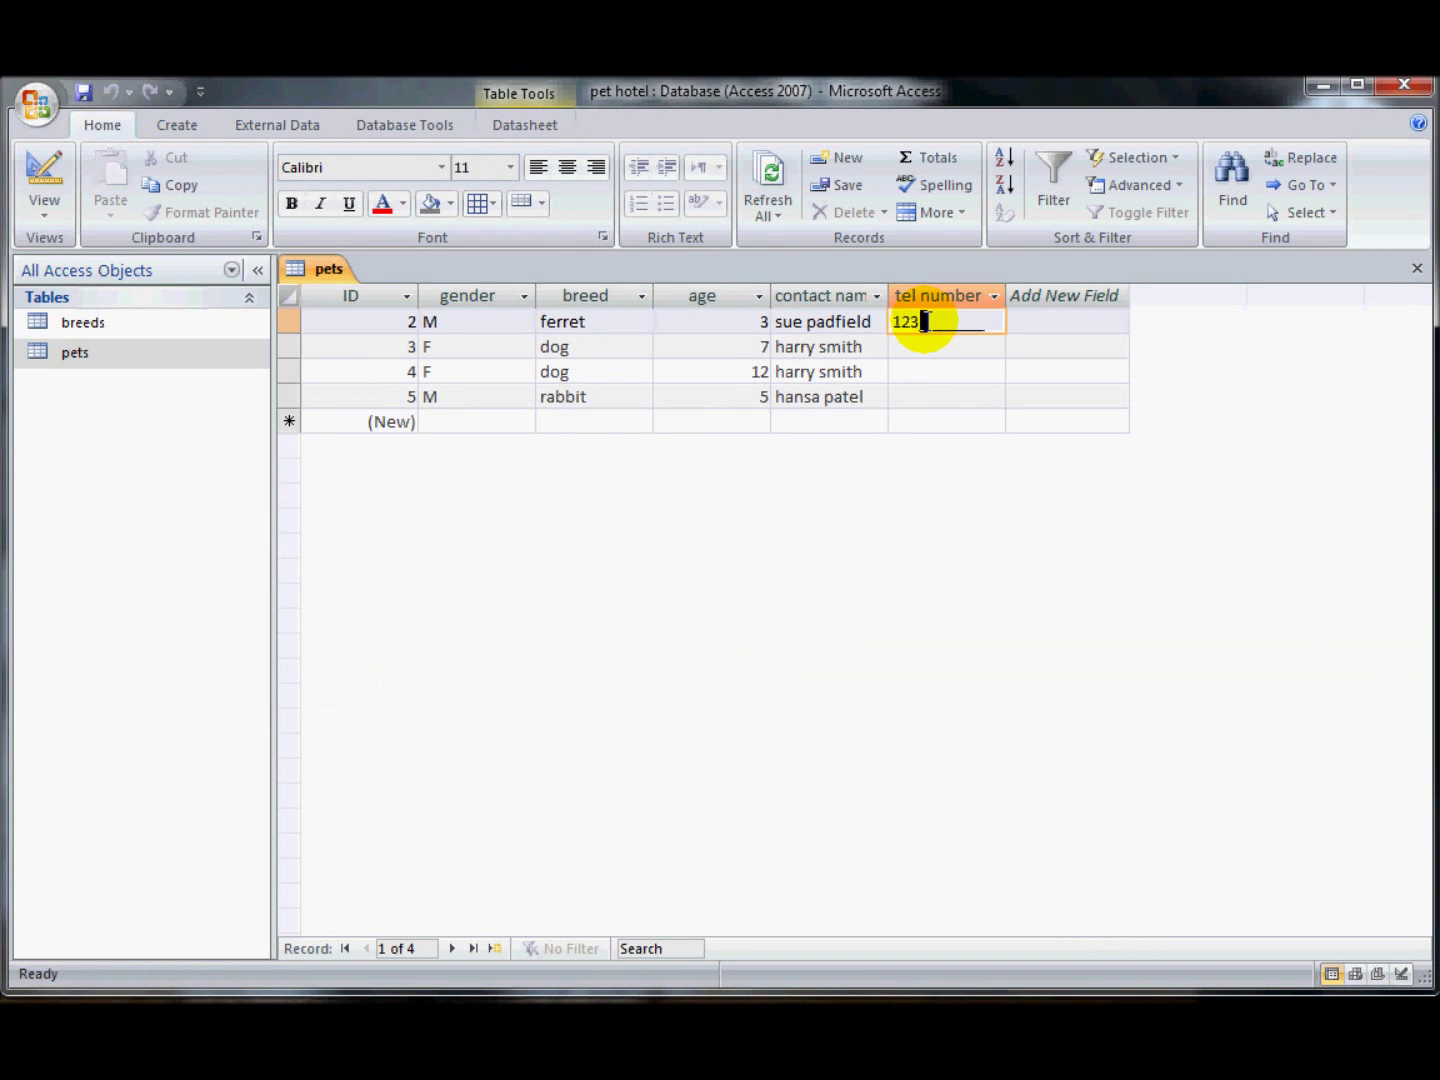
key("BackSpace")
key("BackSpace")
key("BackSpace")
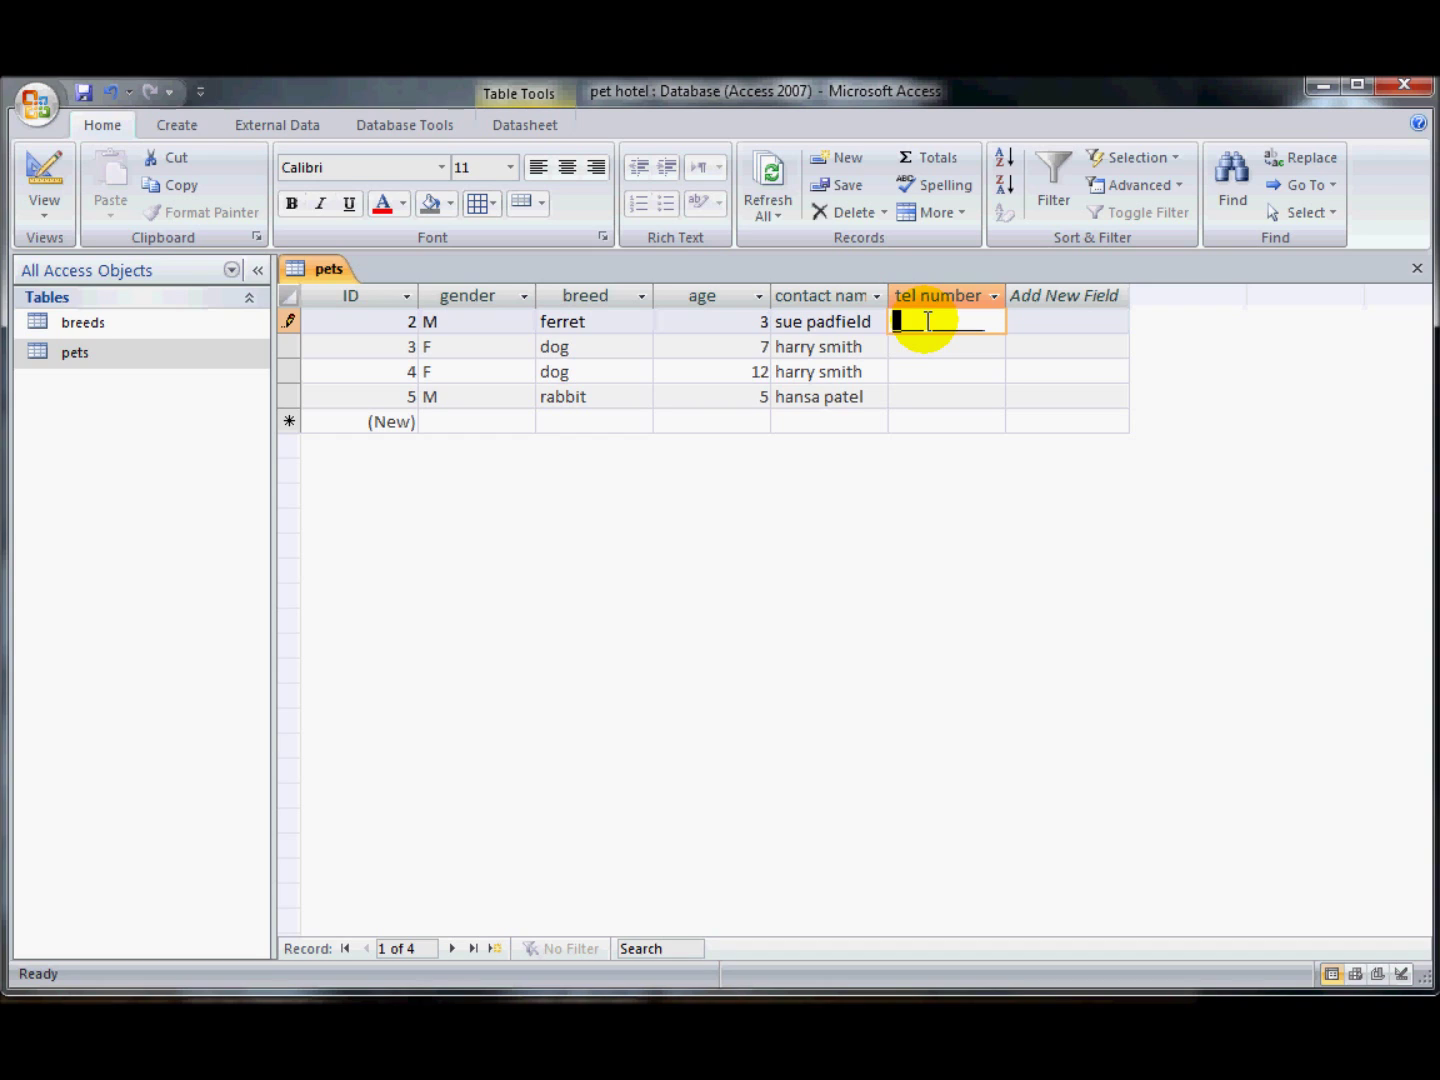
type("123")
key("Return")
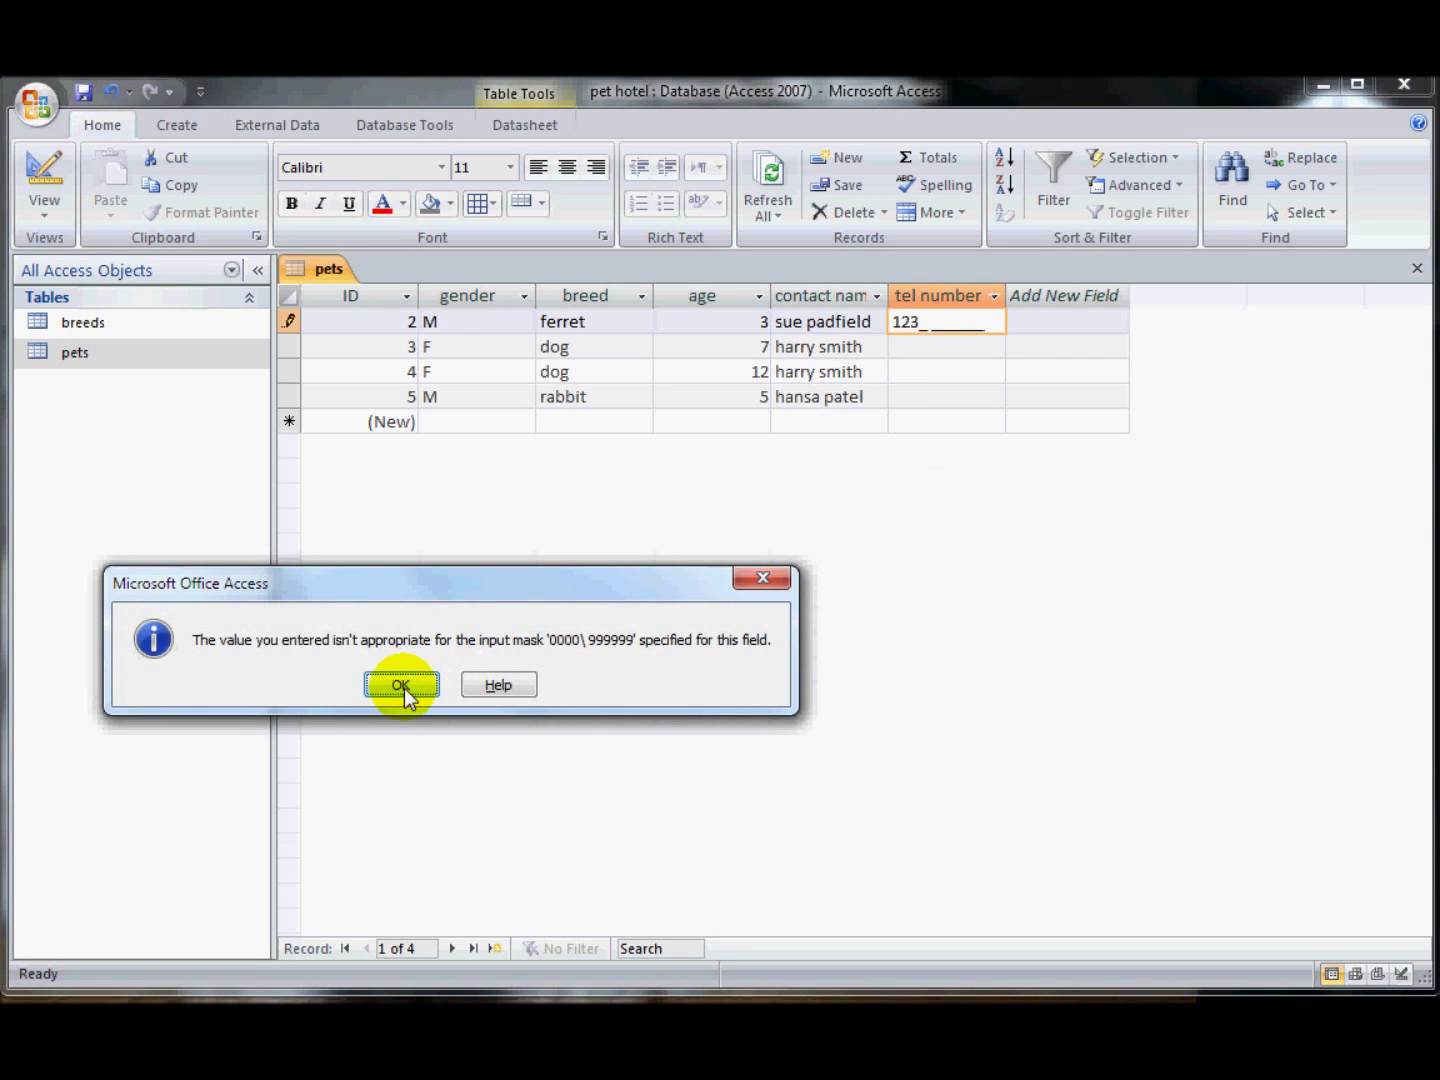
left_click(401, 685)
type("4 ")
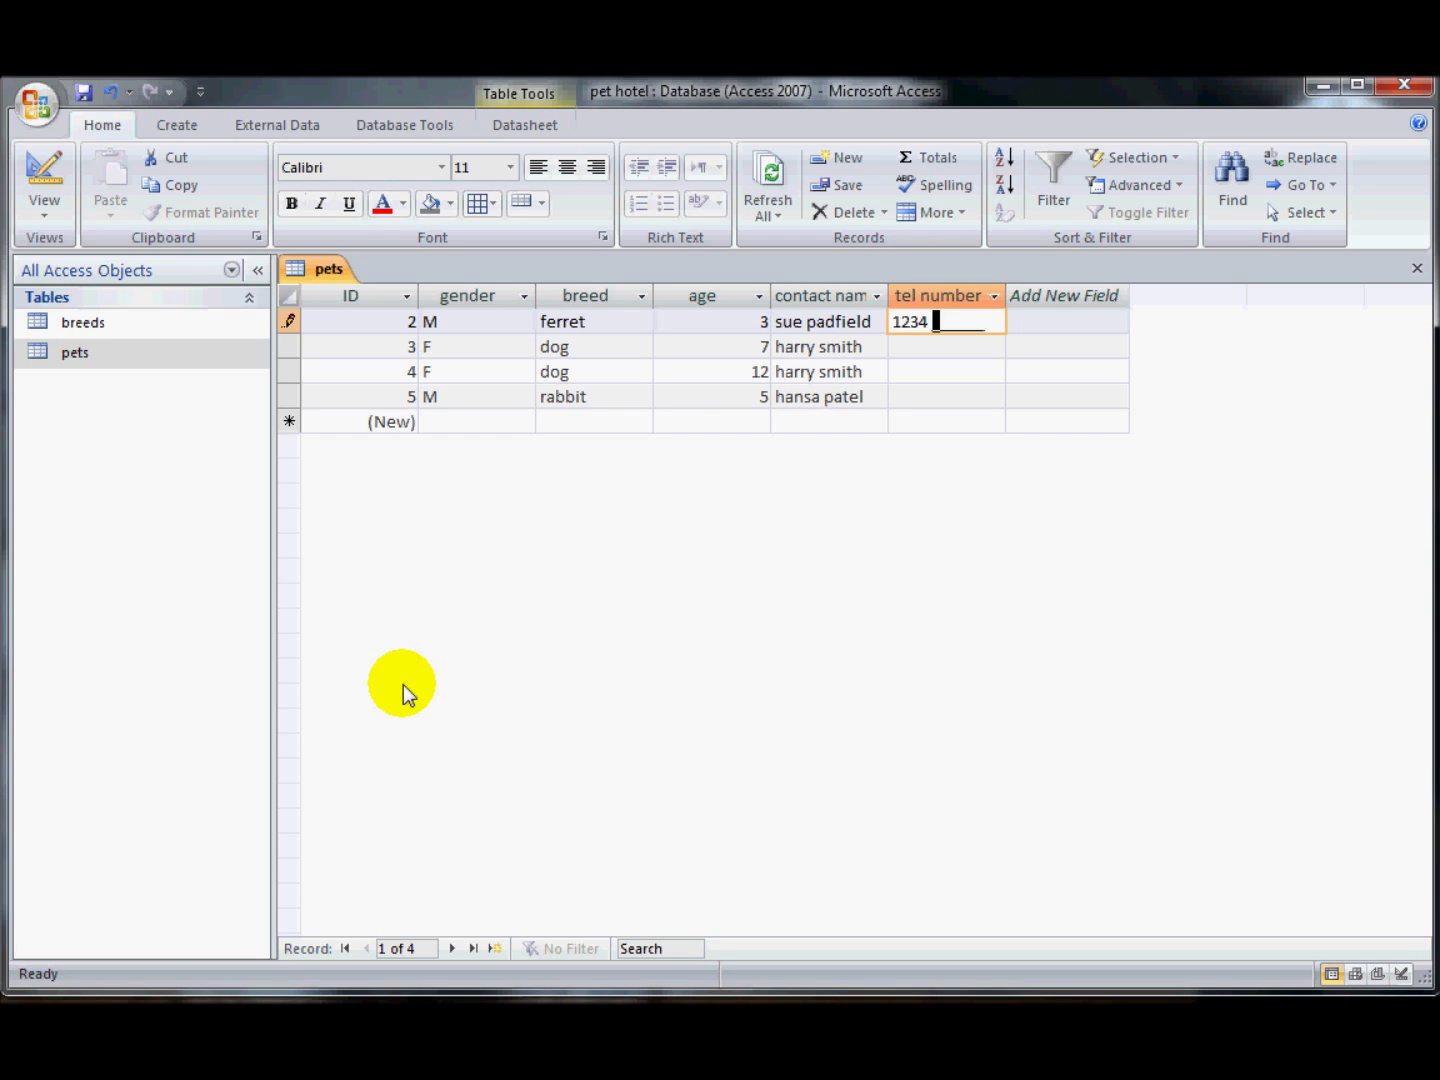
type("1234")
left_click(924, 347)
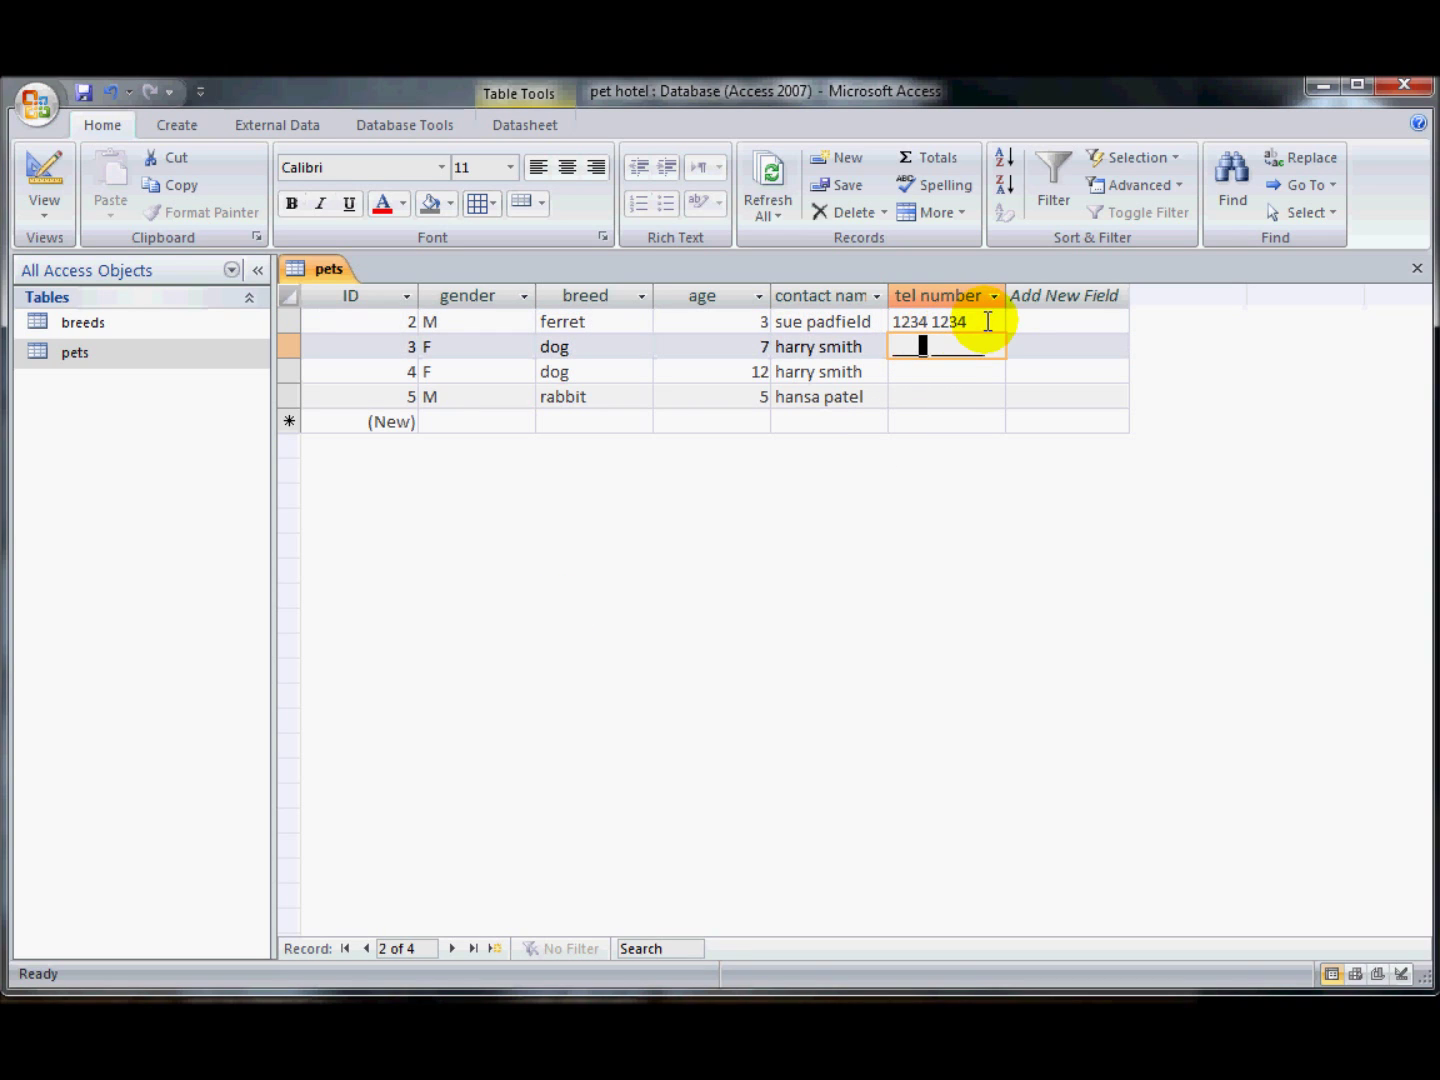
left_click(887, 321)
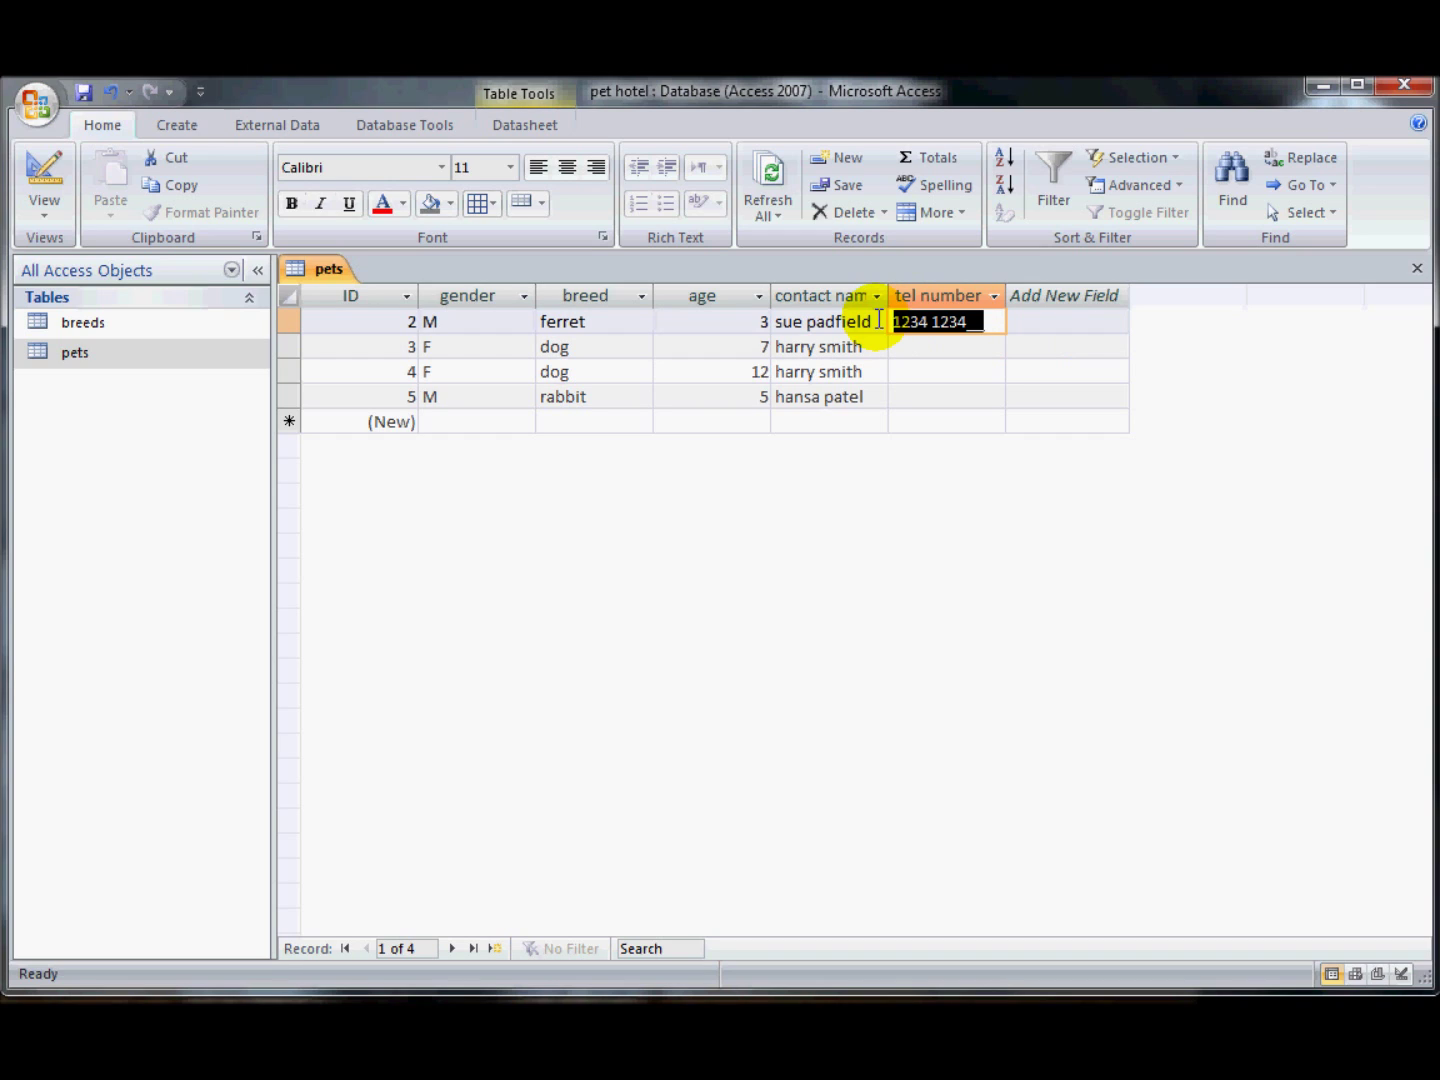
type("011")
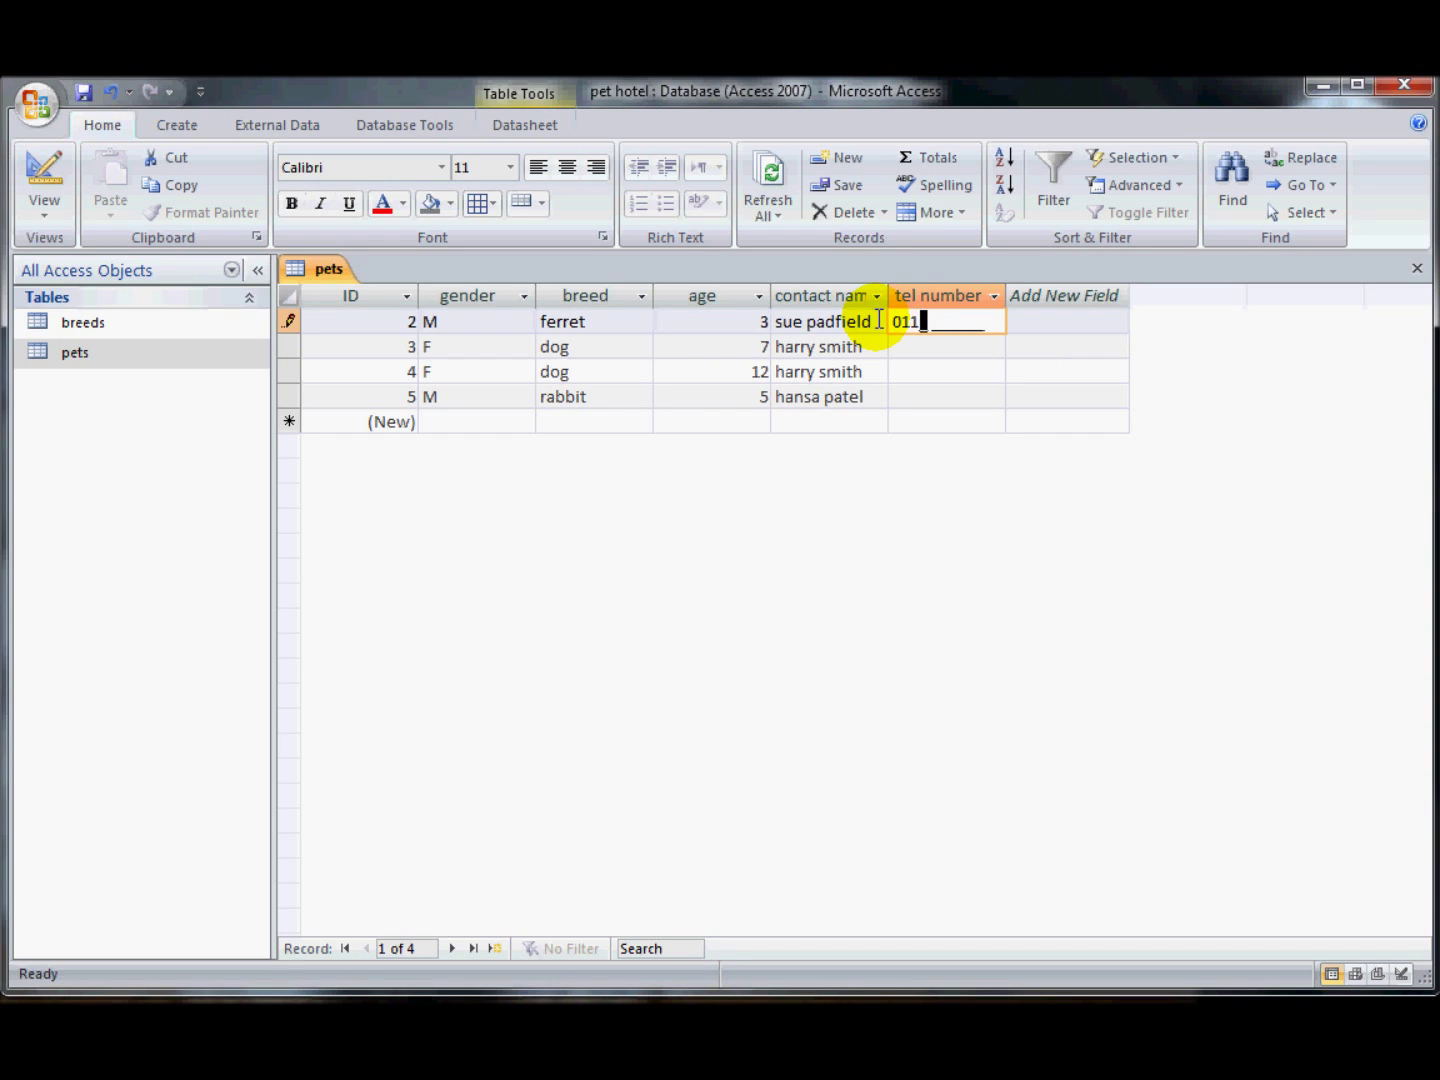
type("6 123454")
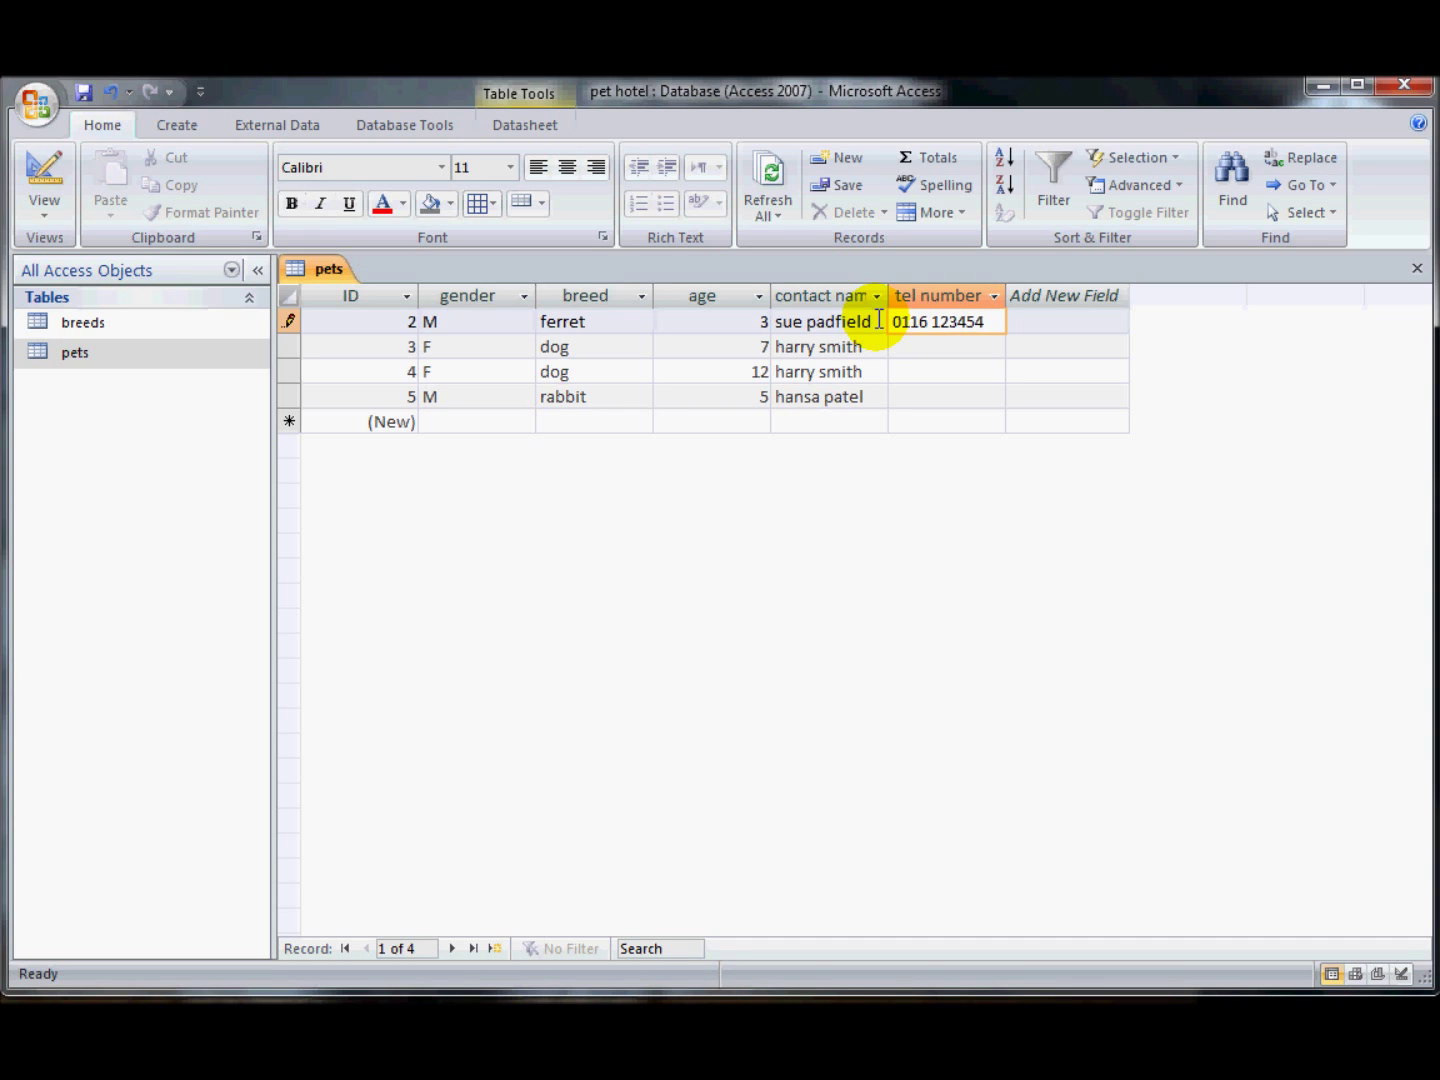
key("Tab")
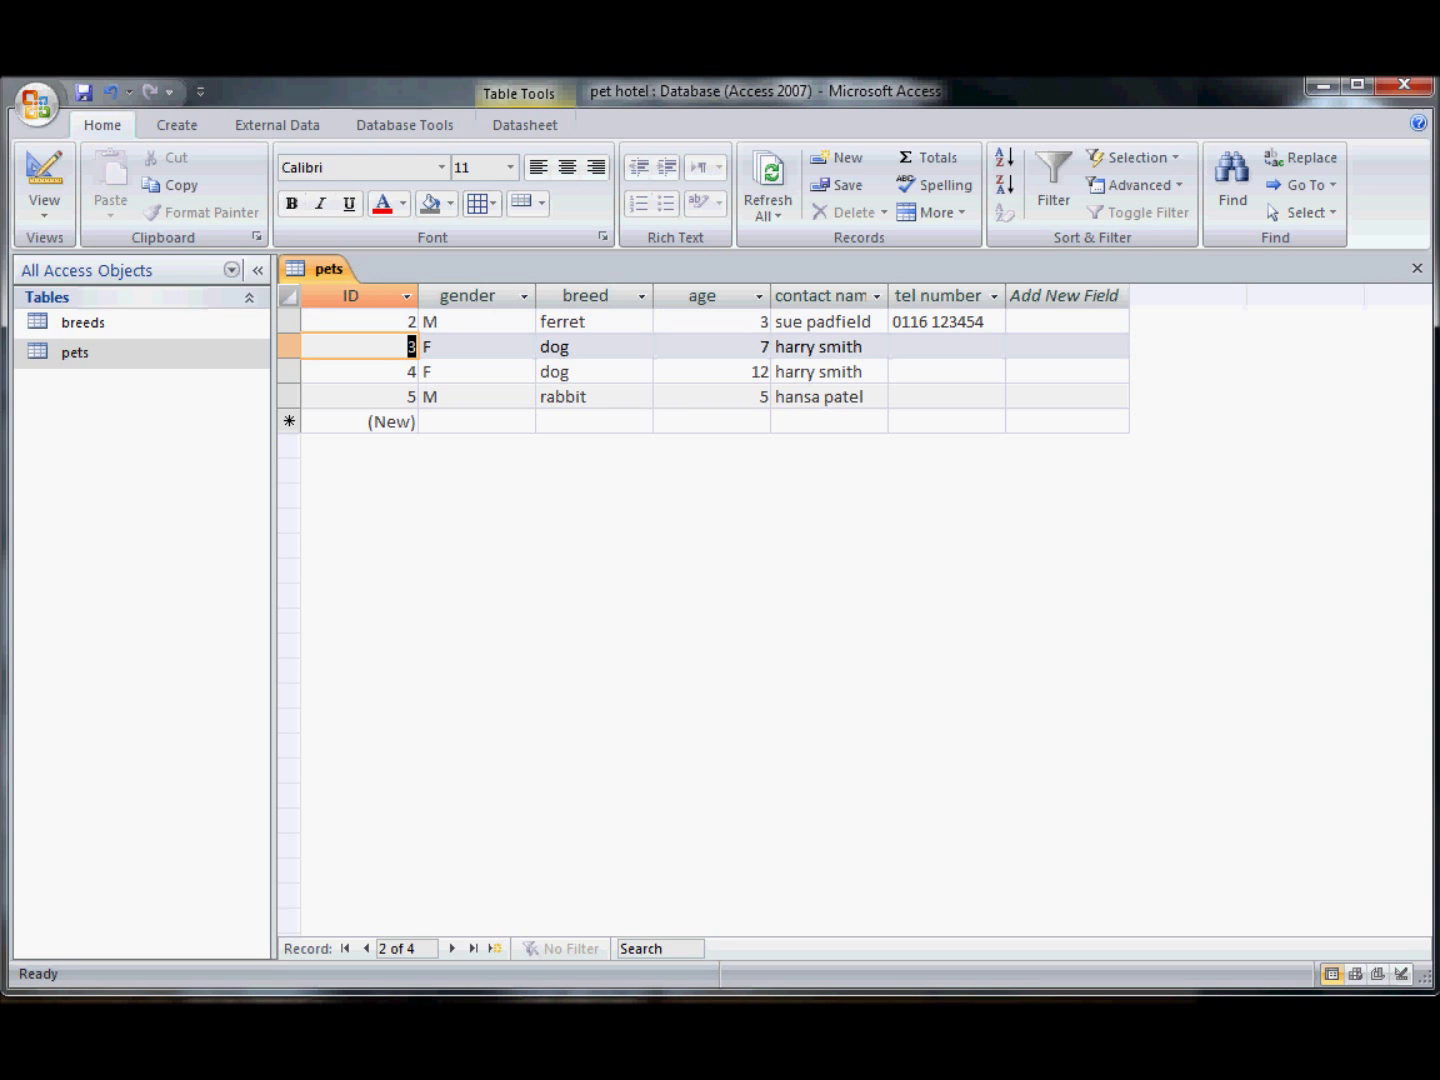
left_click(44, 180)
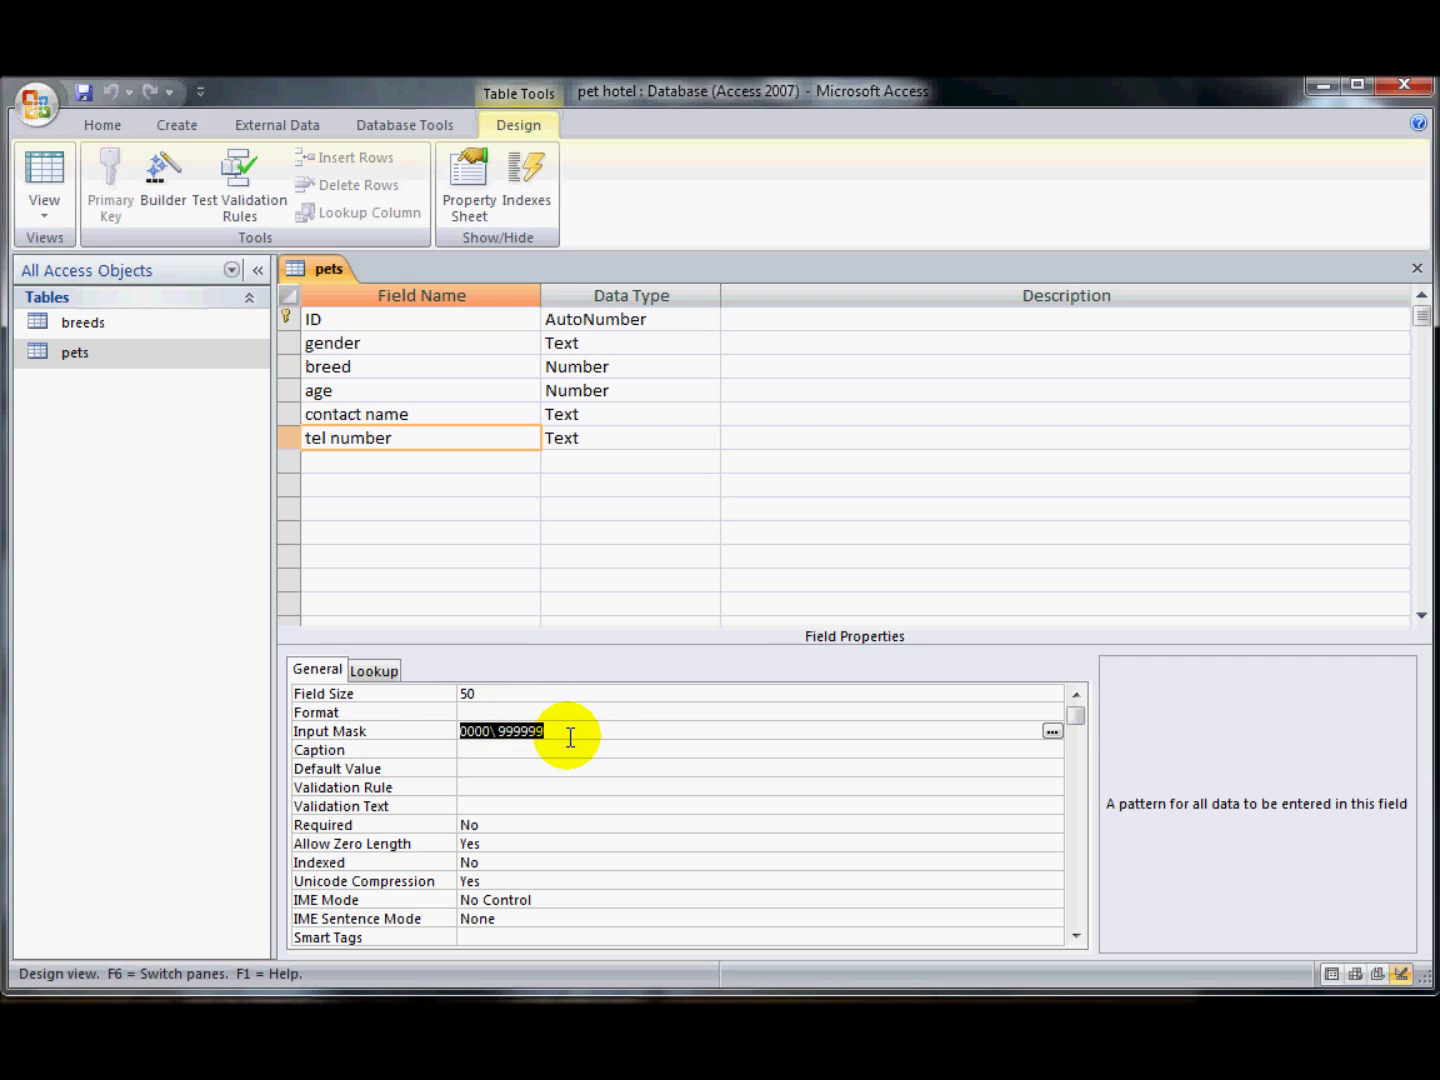
key("Delete")
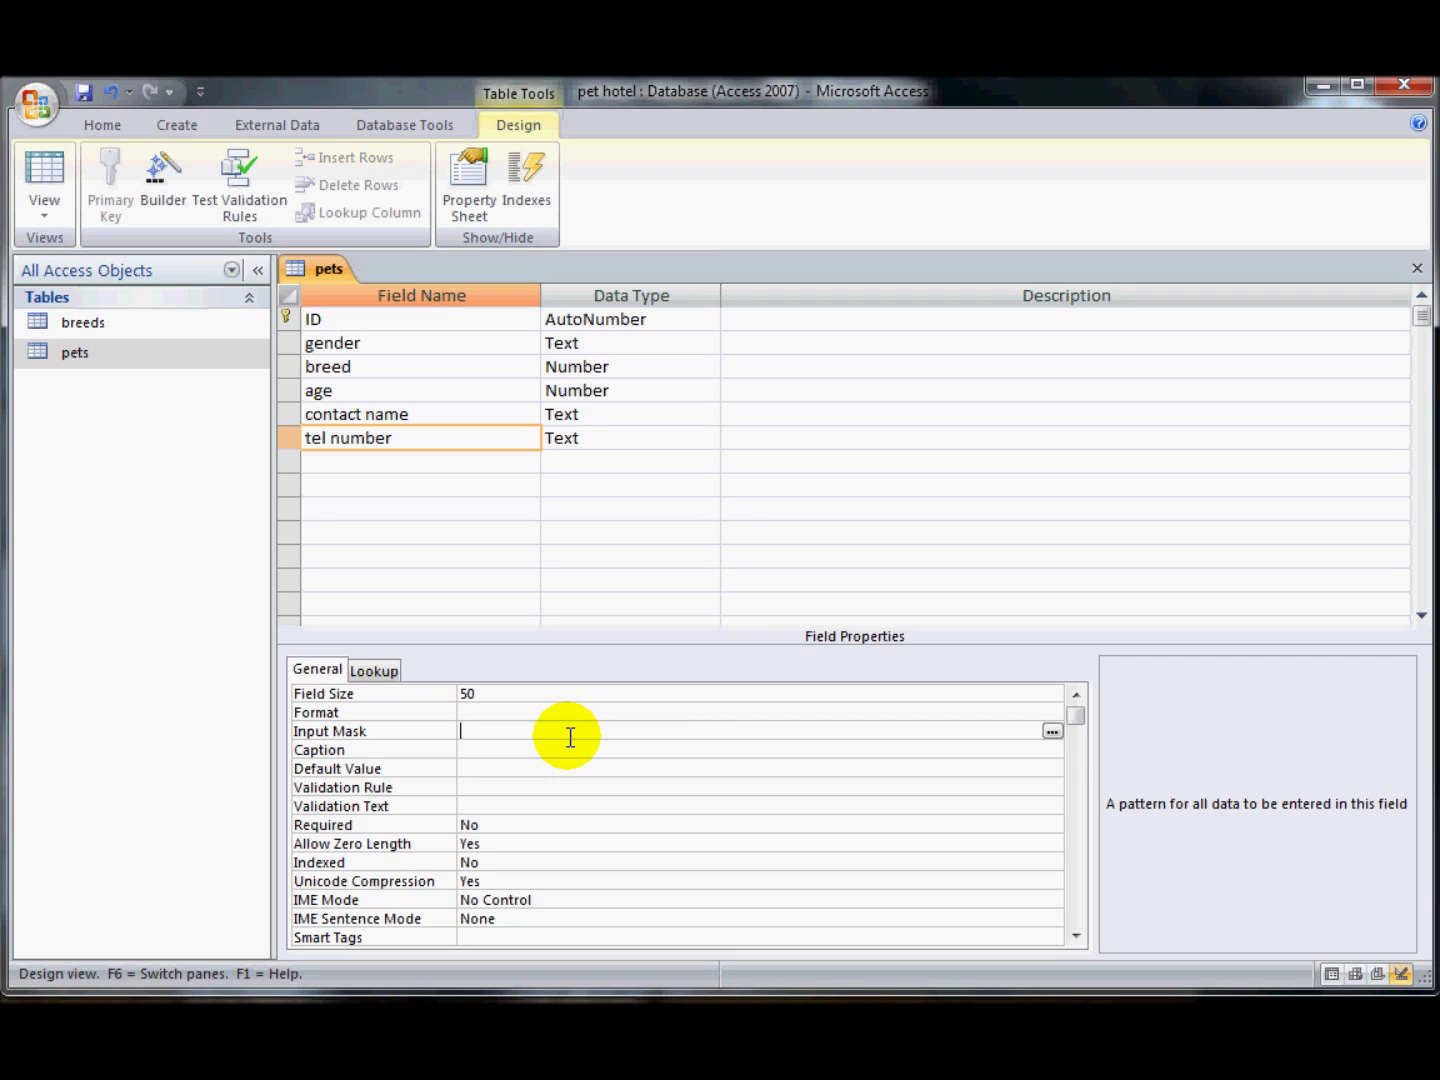
type("aaaa AAAA")
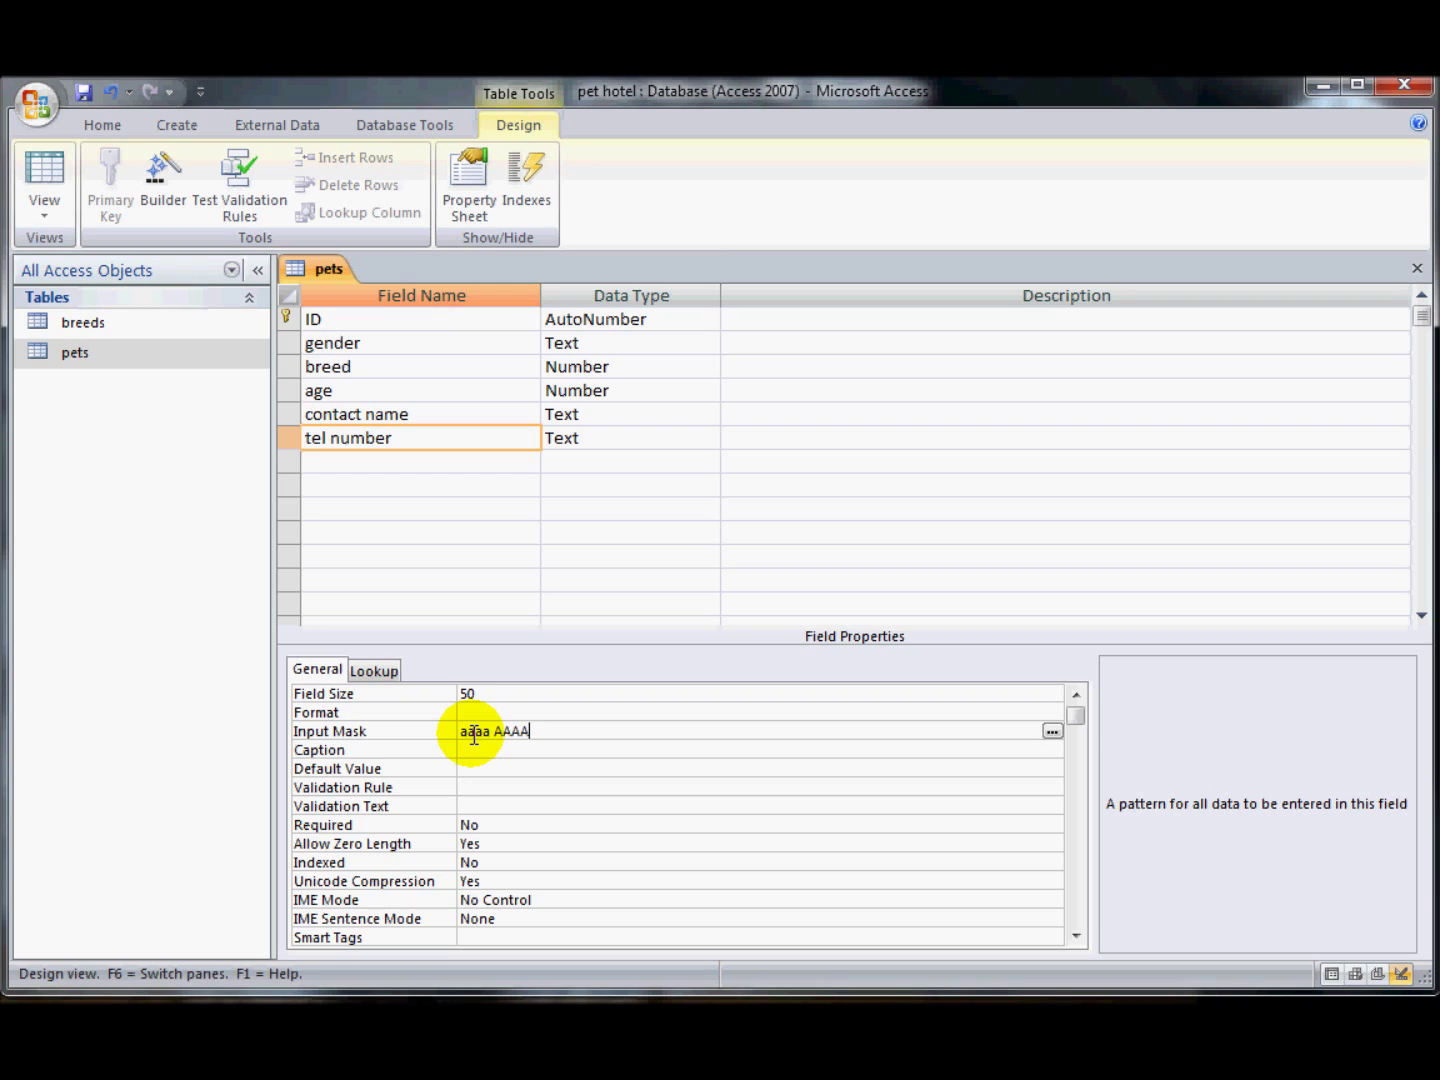
key("BackSpace")
key("BackSpace")
key("BackSpace")
key("BackSpace")
key("BackSpace")
key("BackSpace")
key("BackSpace")
key("BackSpace")
key("BackSpace")
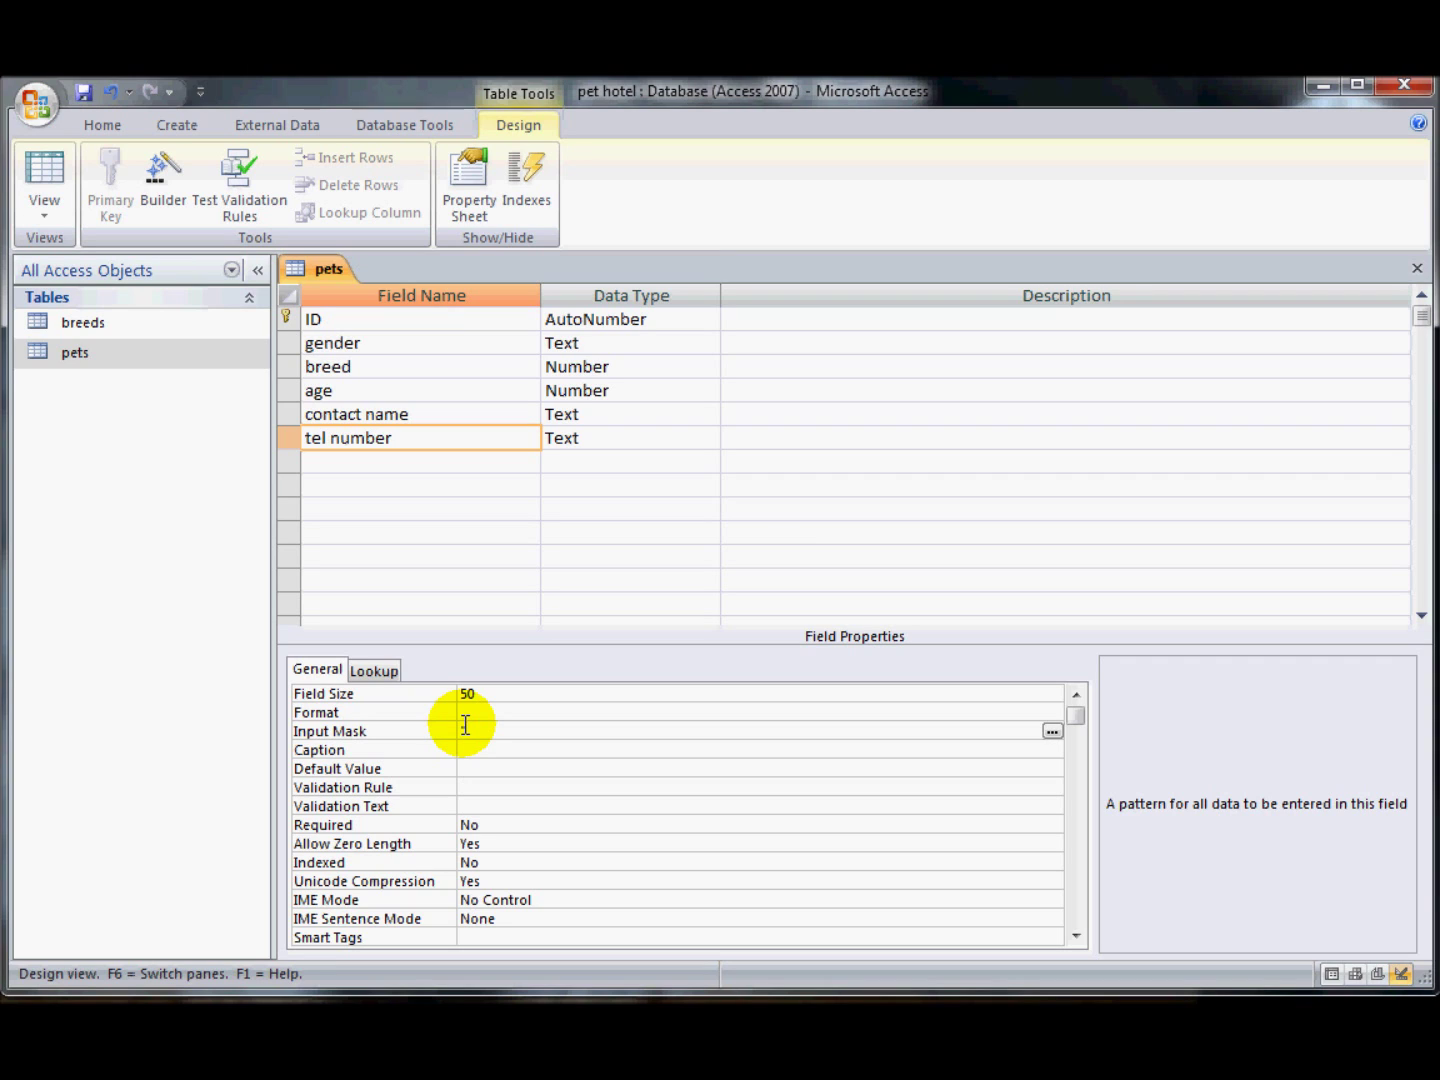
- Type the bracketed mask "("0000") "0000099 into the tel number's Input Mask
type("\"(")
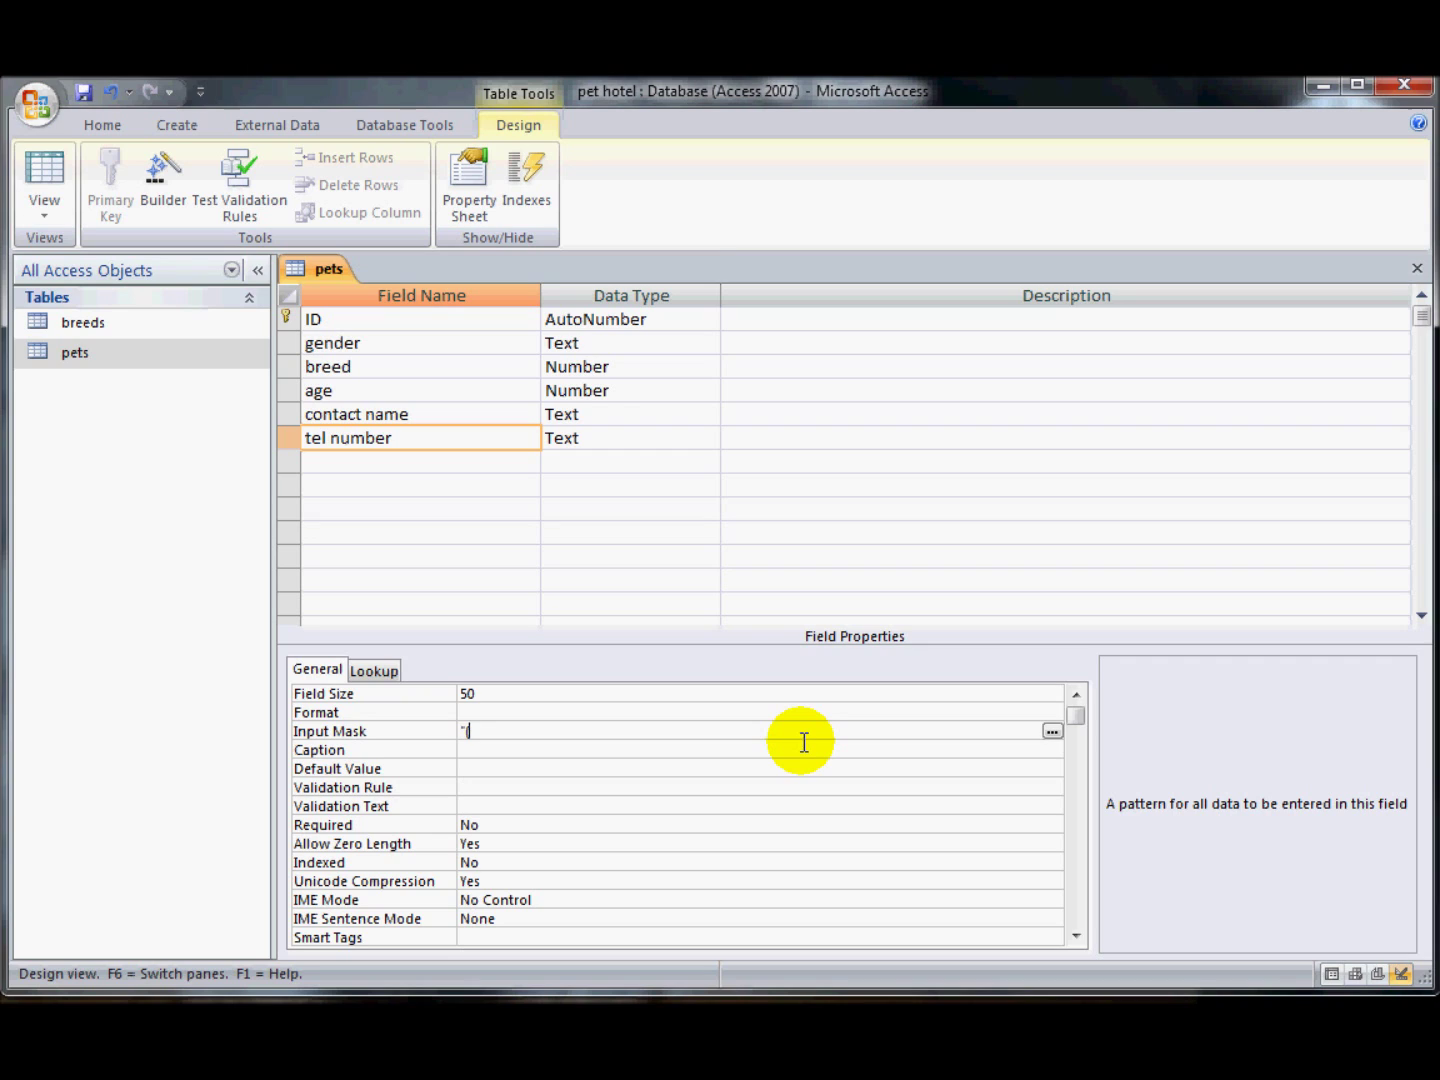
type("\"")
type("0000\") \"")
type("0000099")
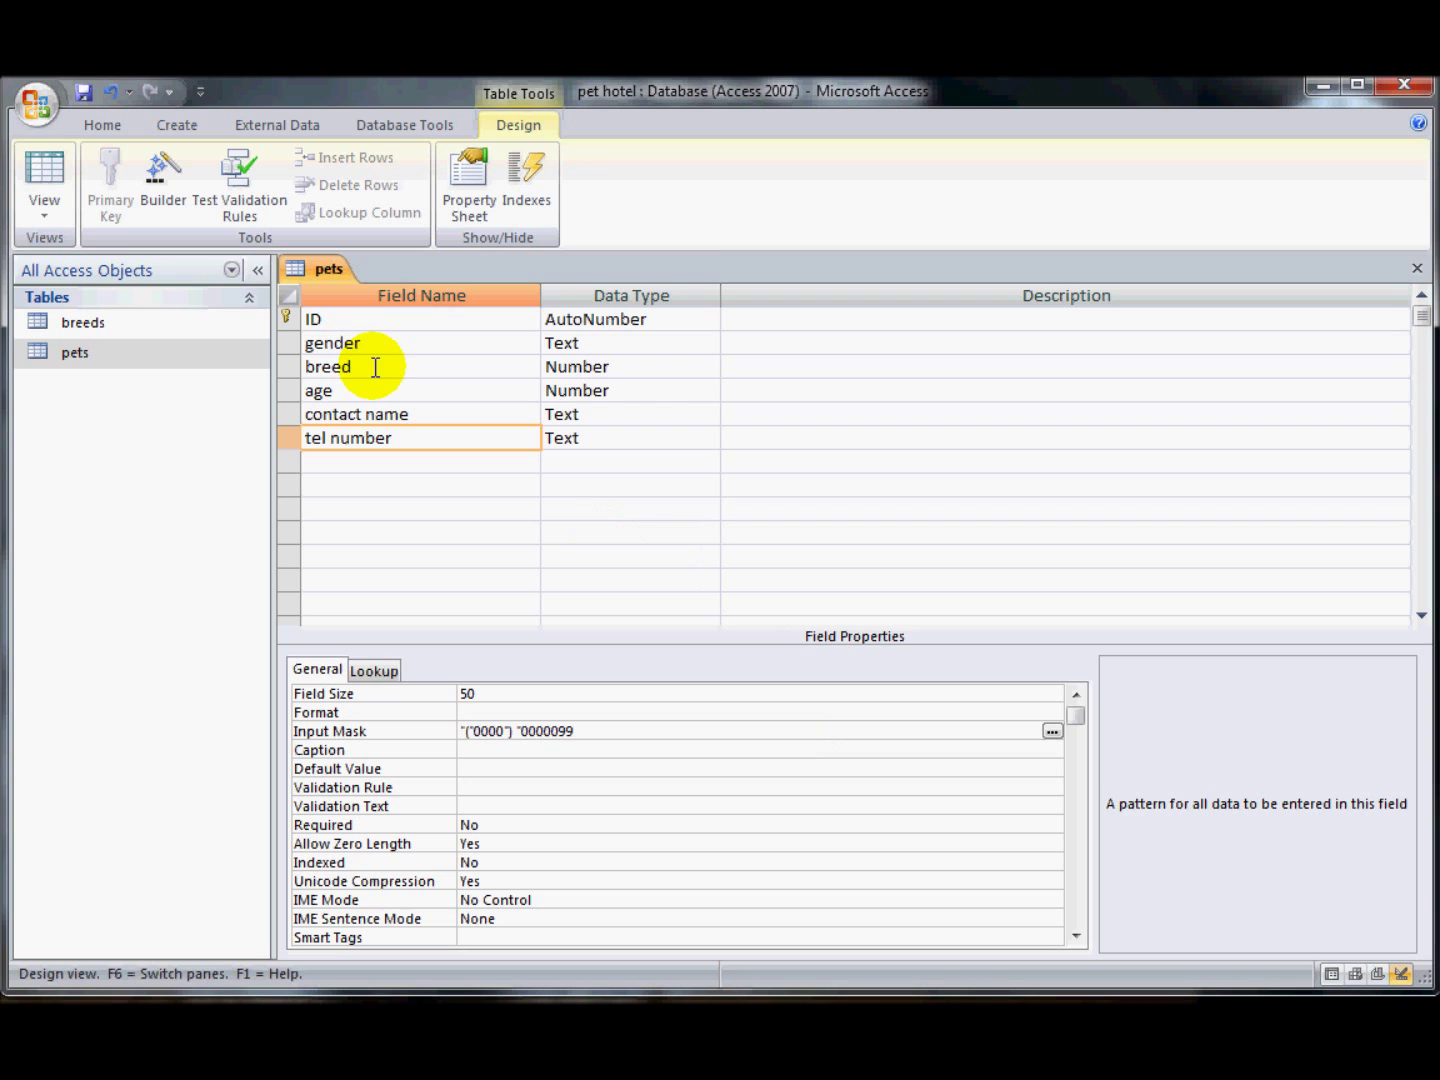
- Save the table and enter record 3's tel number with bracketed area code 0796
left_click(43, 178)
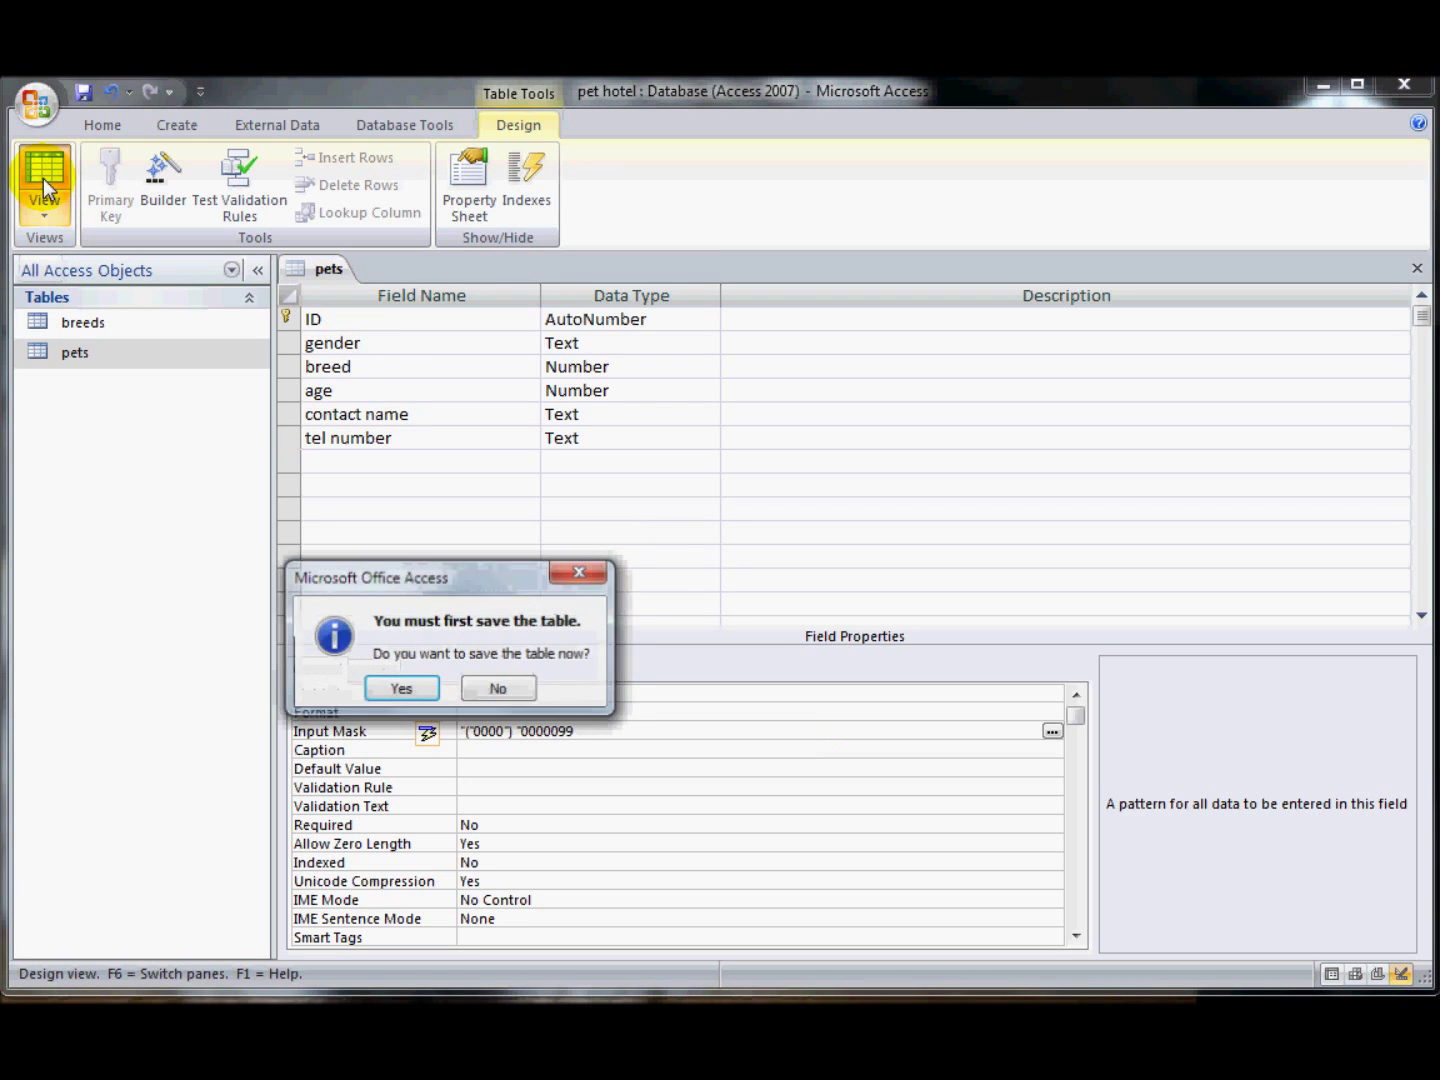
left_click(392, 686)
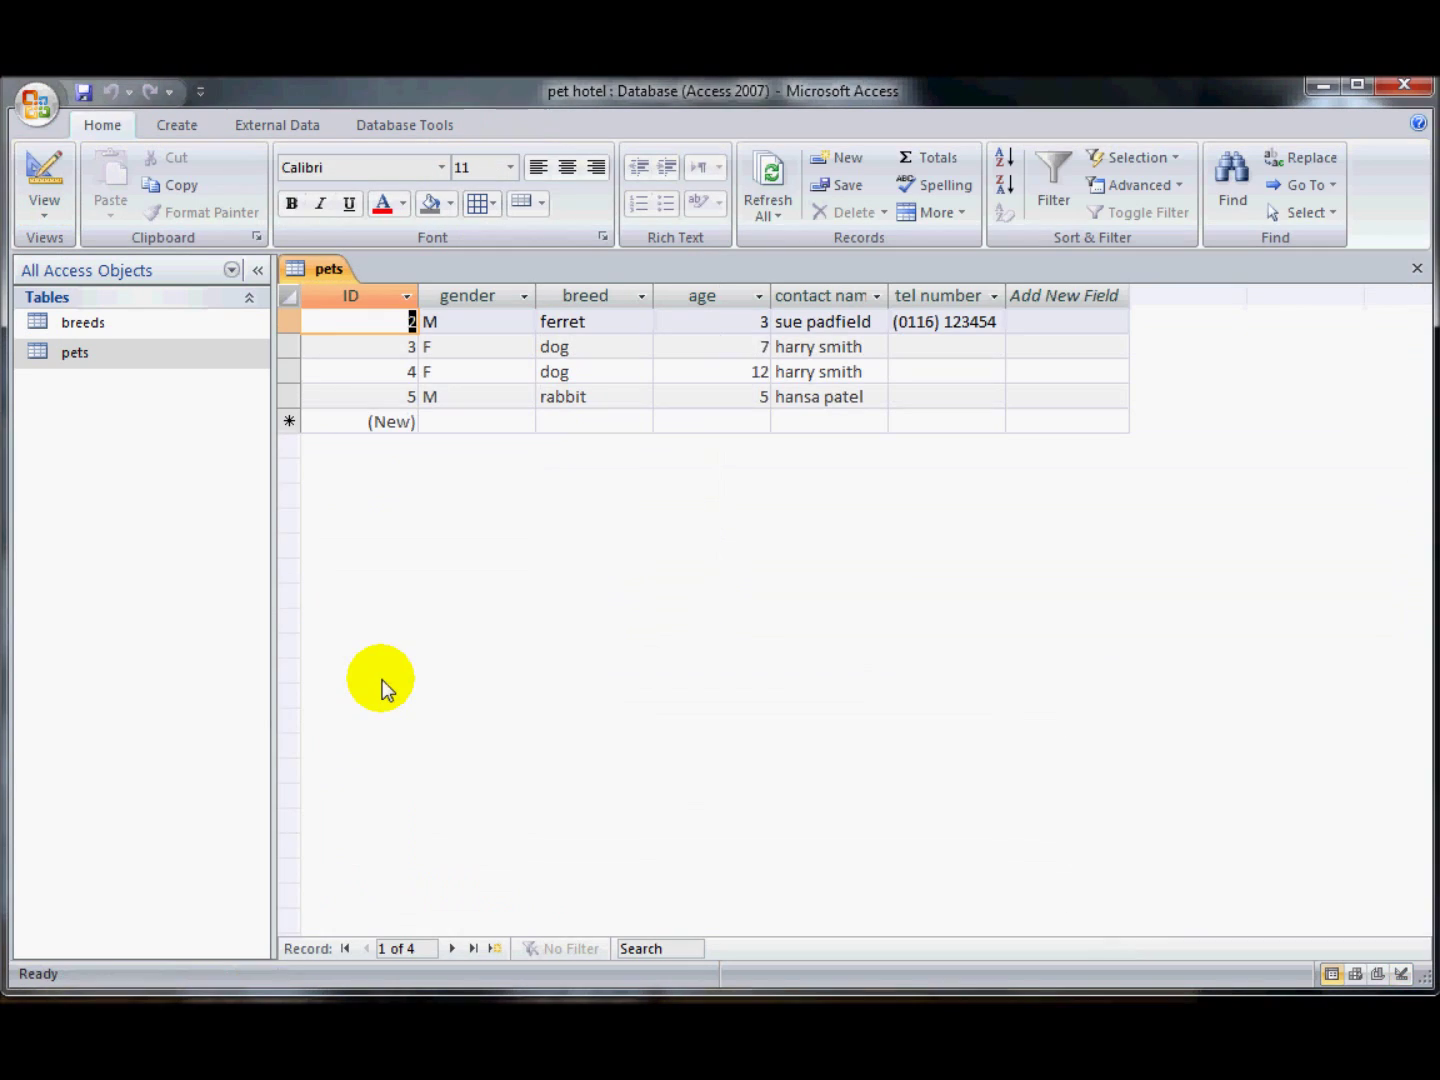
left_click(912, 347)
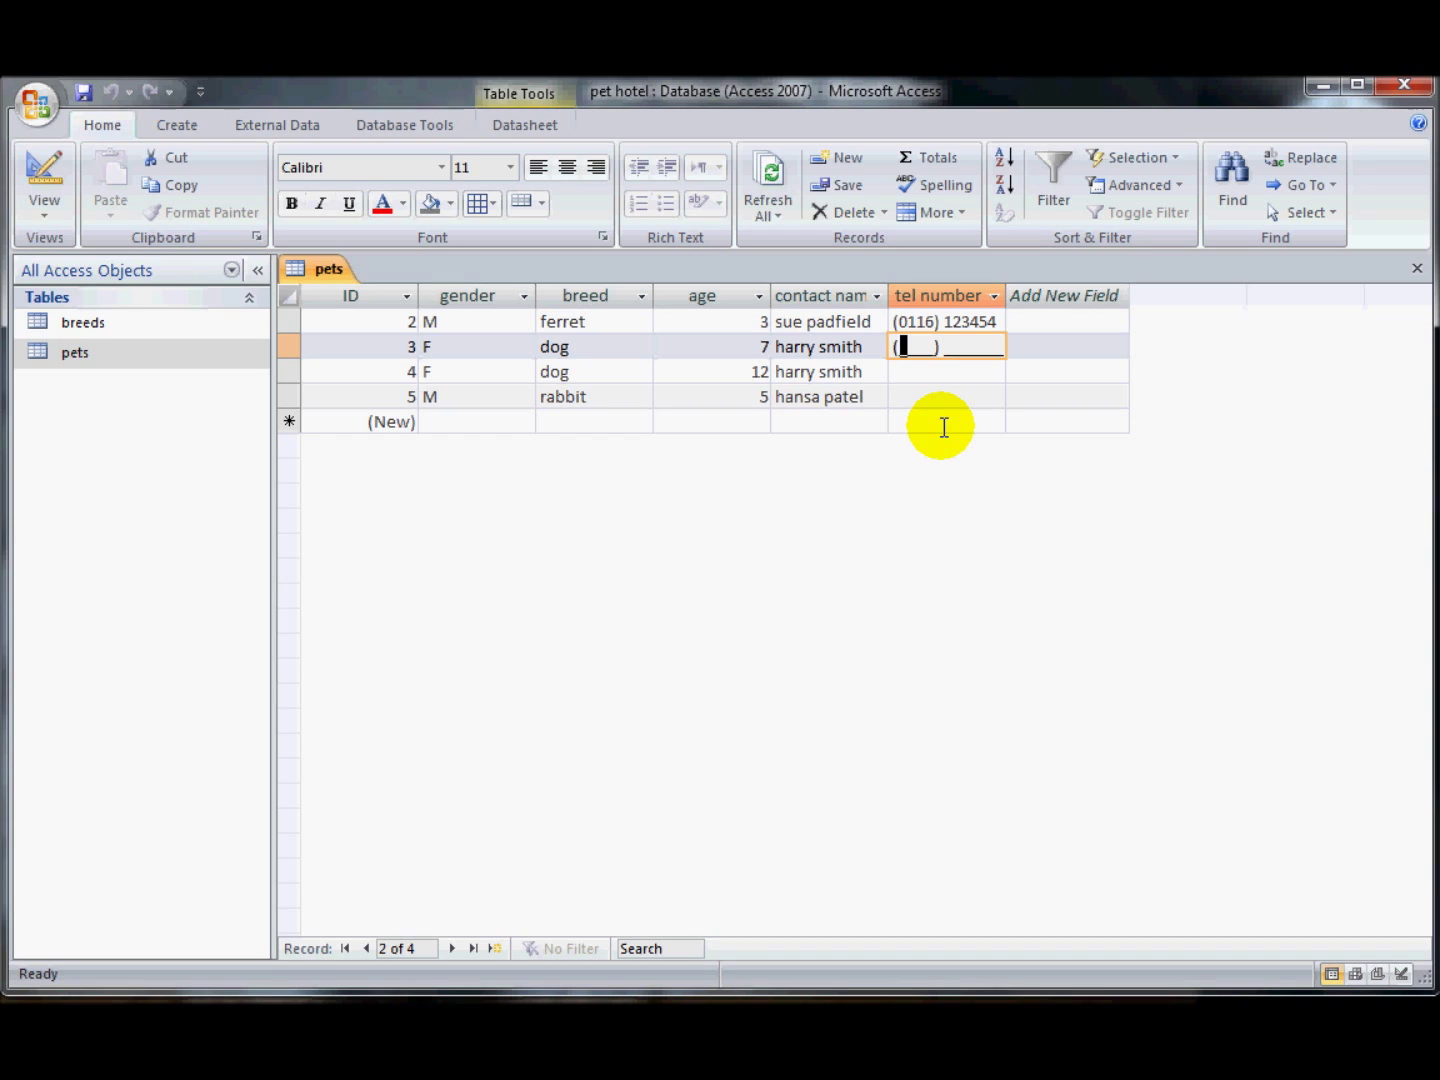
key("BackSpace")
type("0796) 12345")
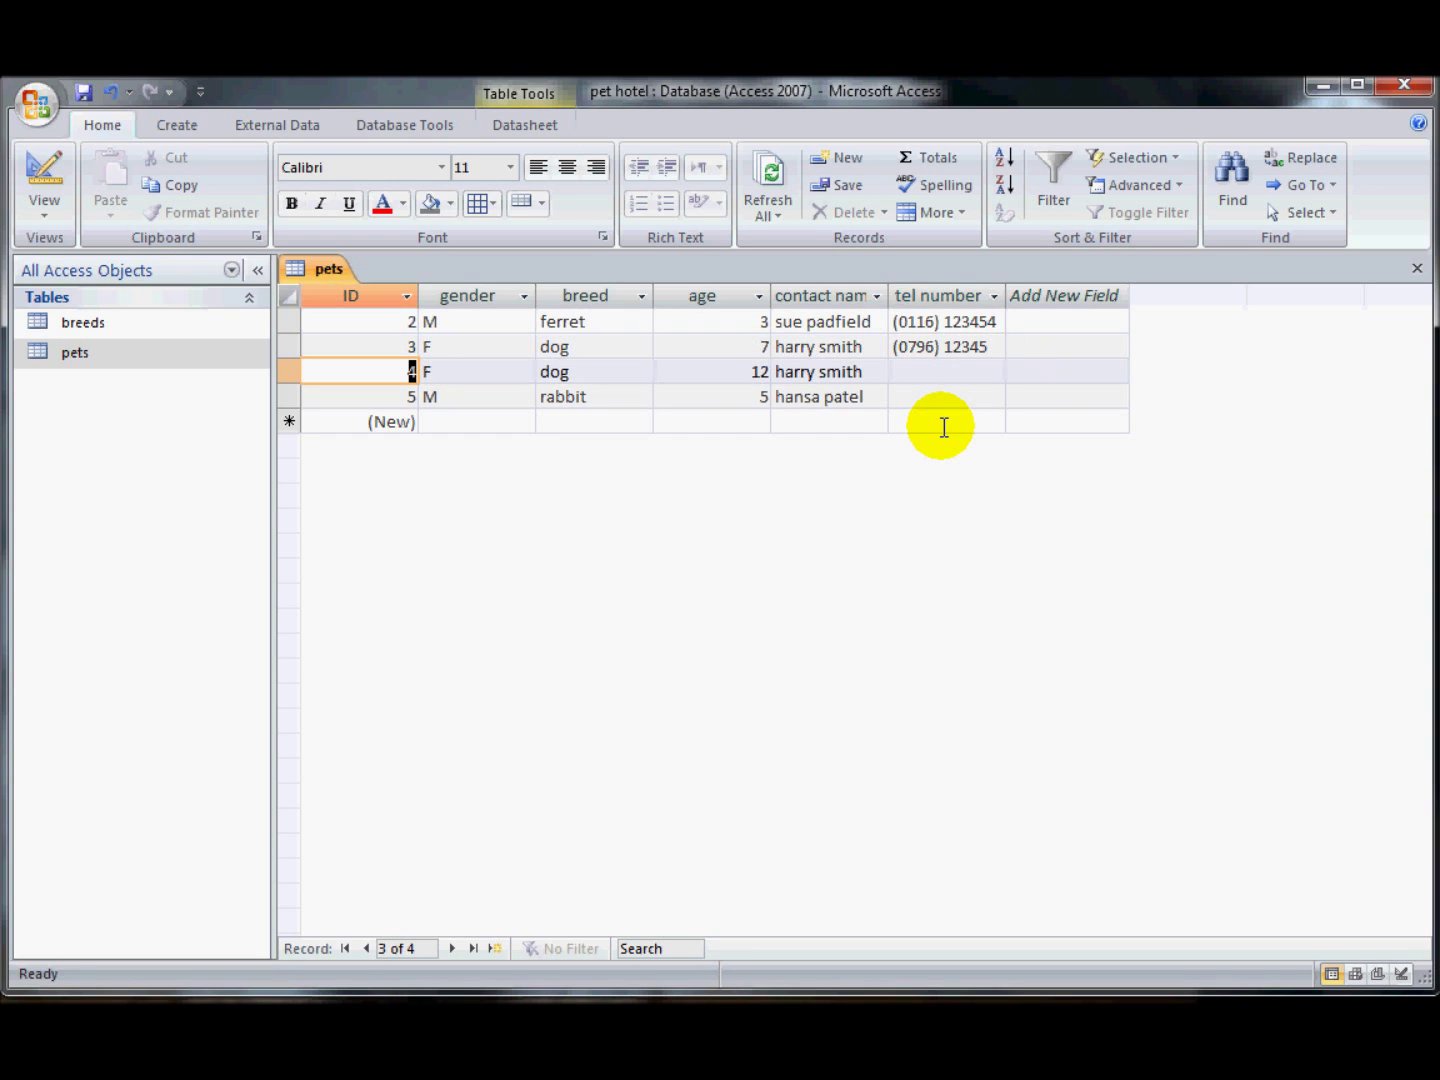
left_click(975, 347)
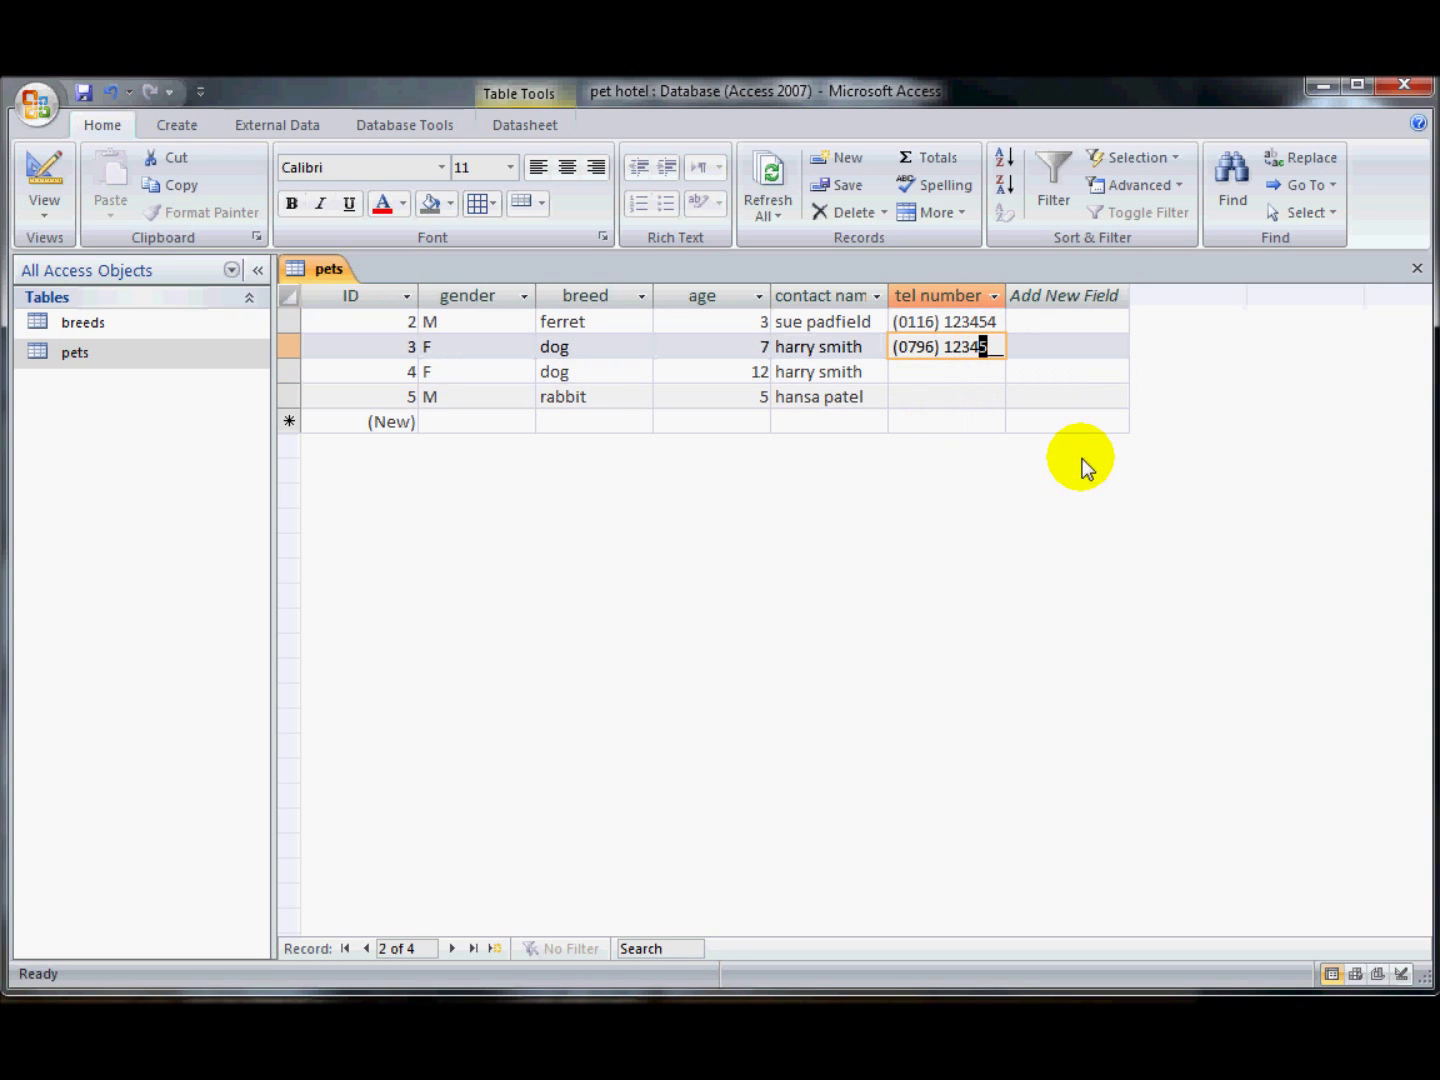
type("567")
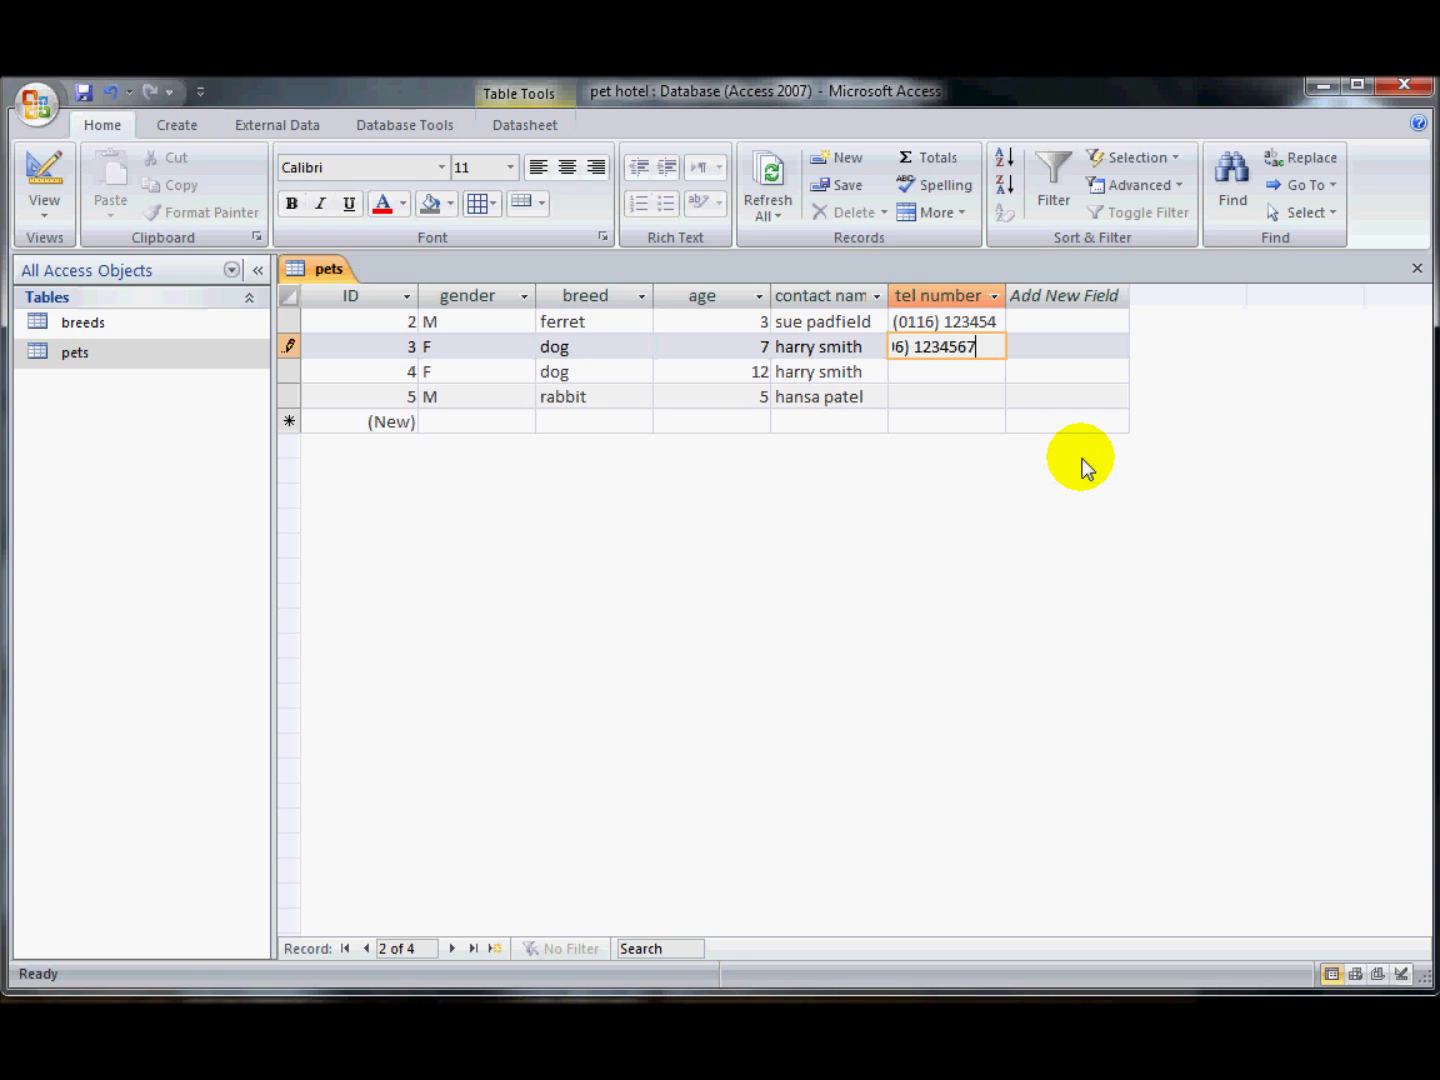
key("Tab")
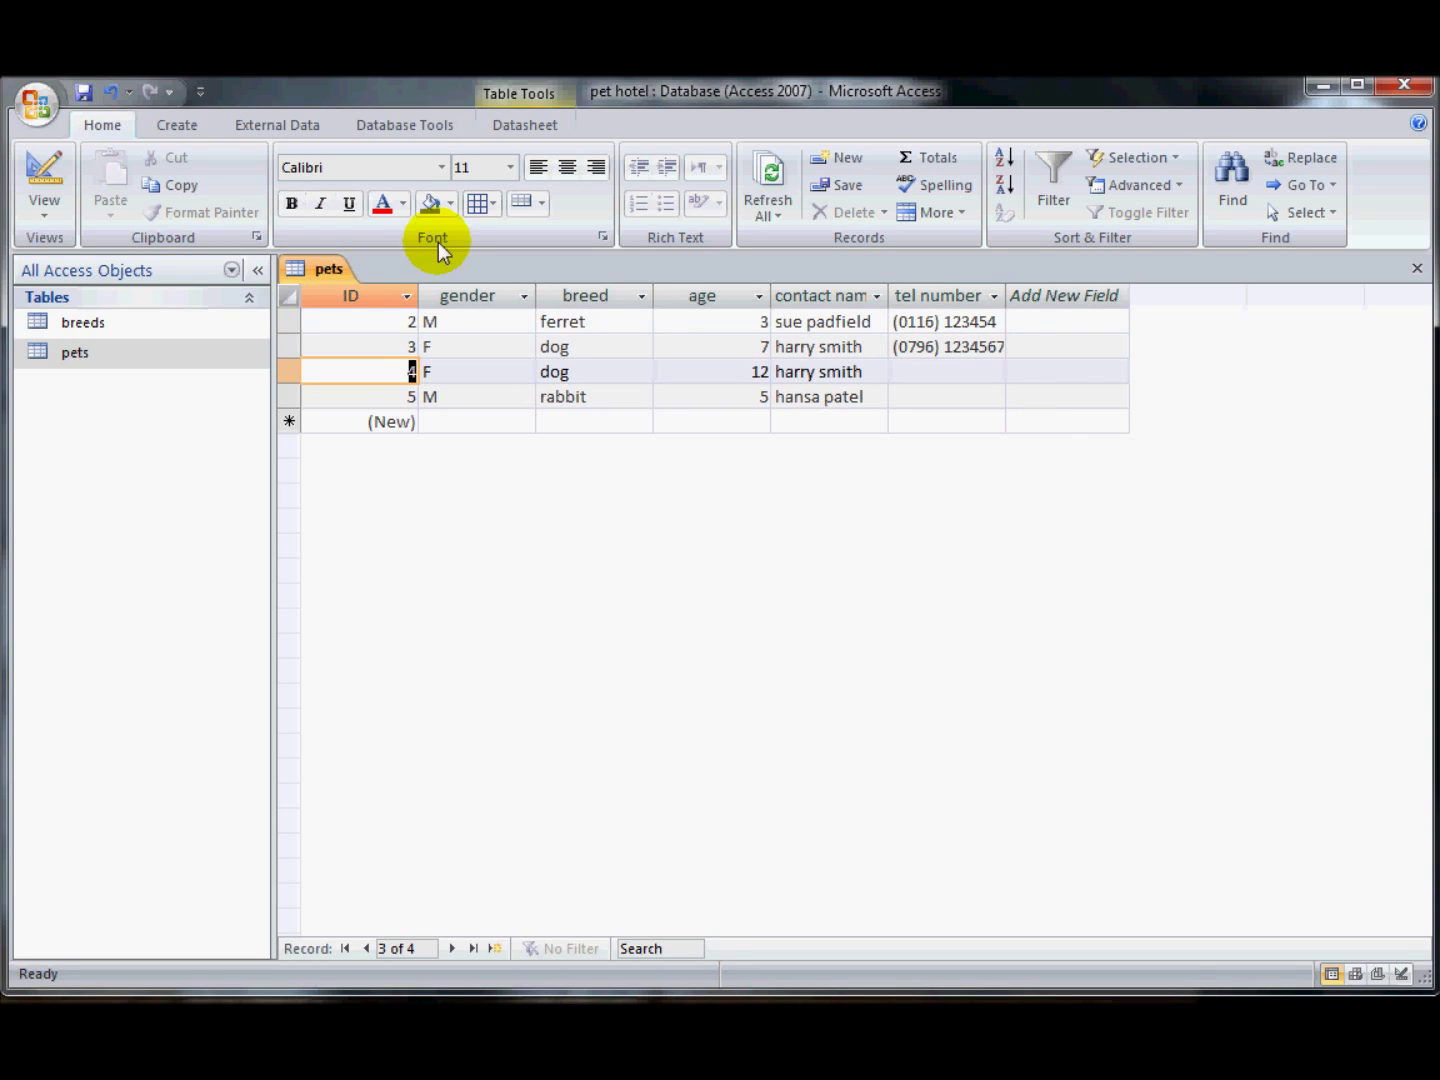